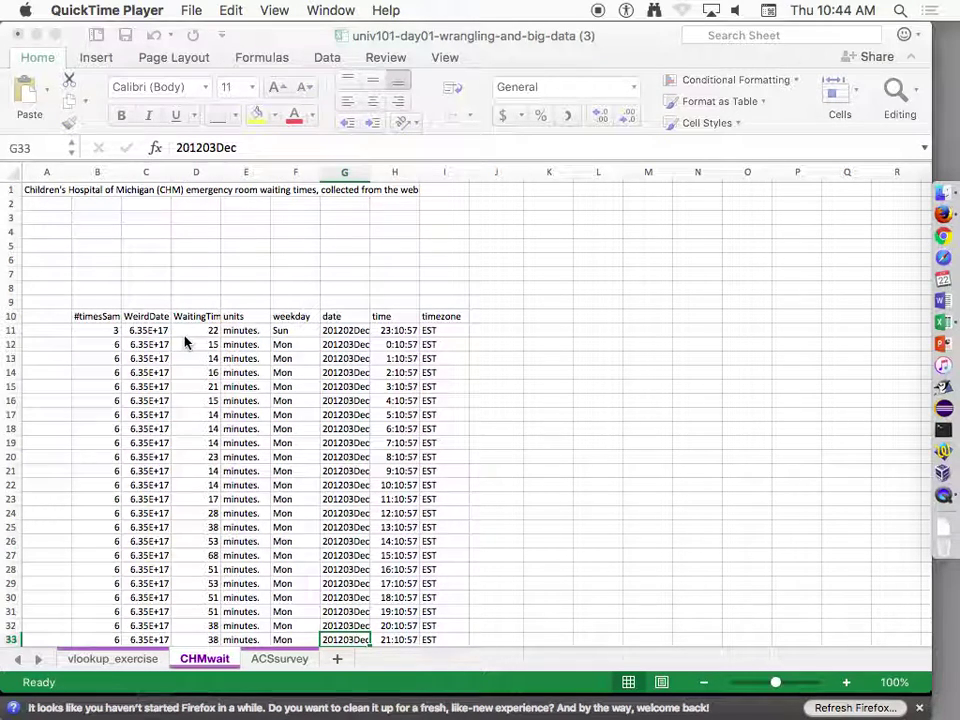
- Review the data's extent and select the weekday, time and date headers with their first values
left_click(184, 342)
key("super+Down")
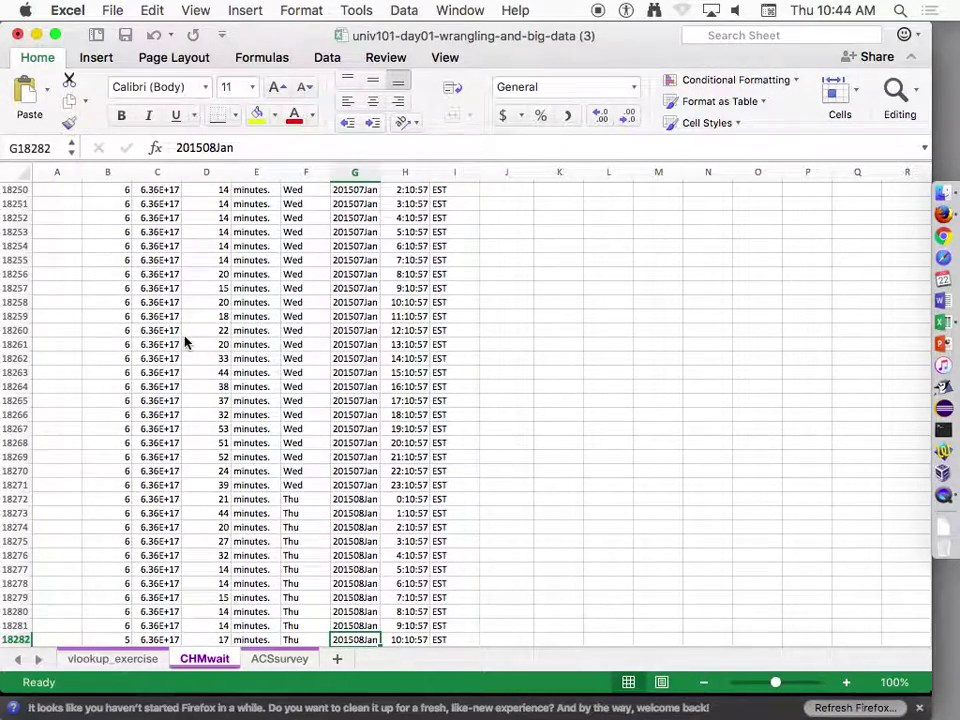
key("super+Up")
key("Up")
key("Up")
key("Up")
key("Up")
key("Up")
key("Up")
key("Up")
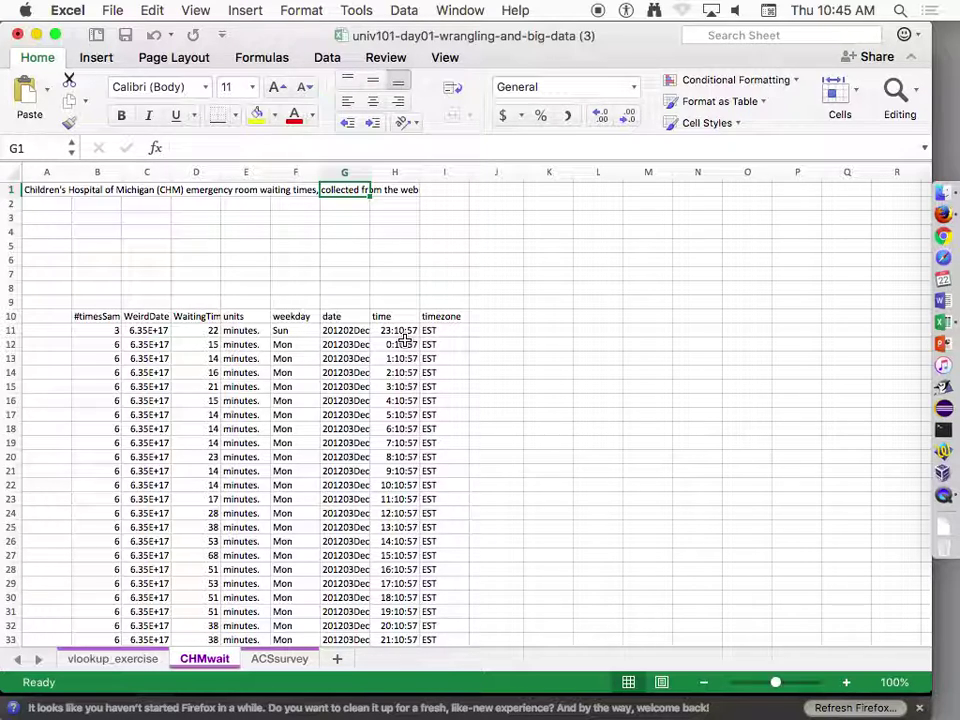
left_click_drag(290, 318, 296, 457)
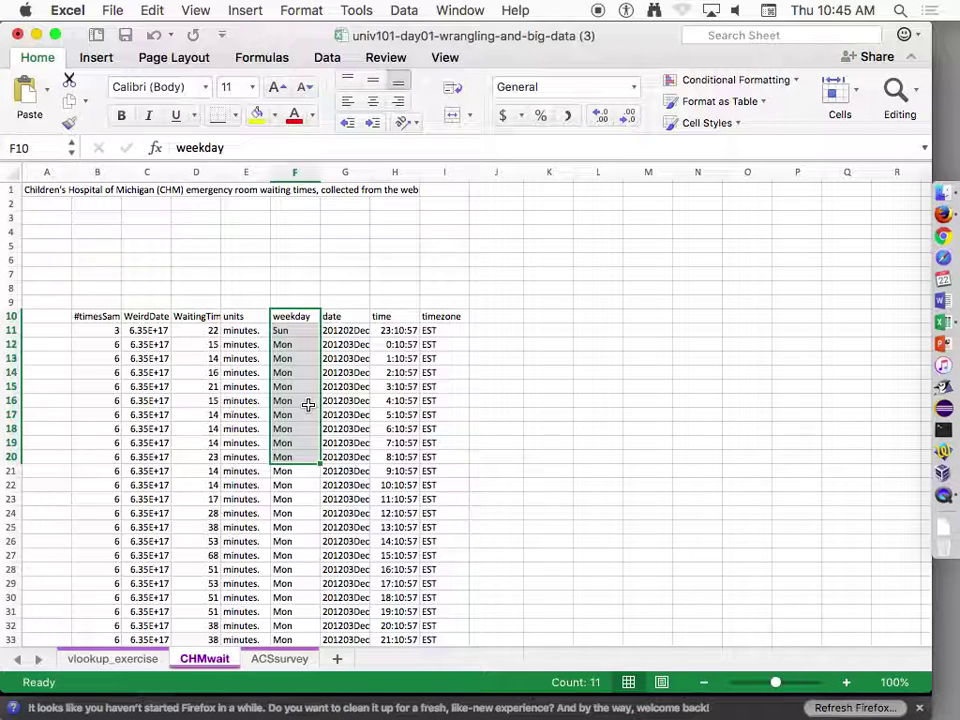
left_click_drag(405, 323, 400, 442)
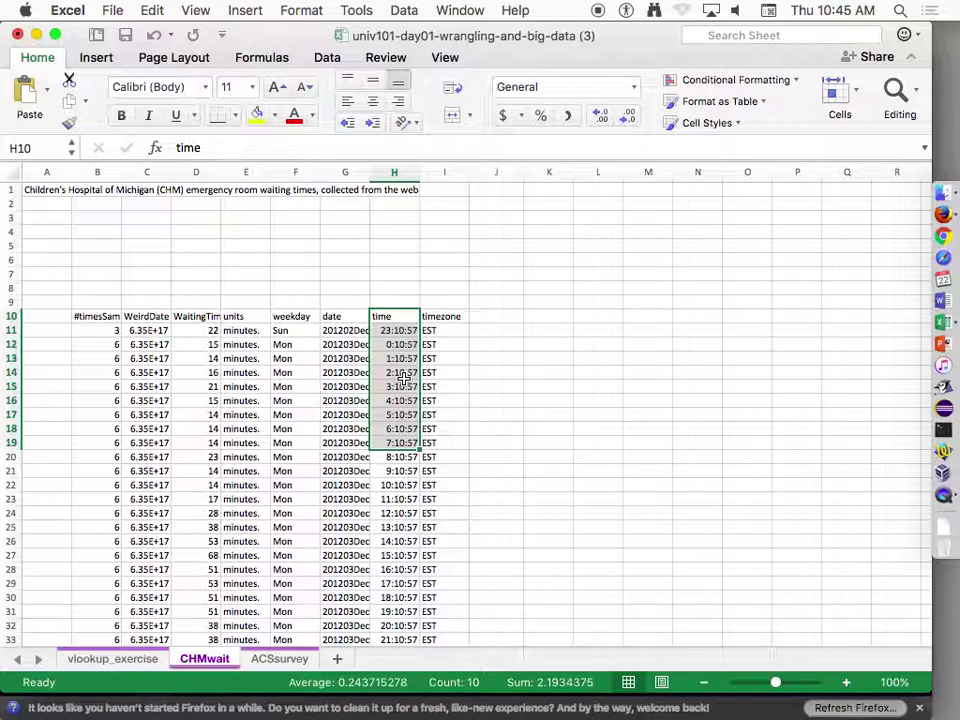
left_click_drag(335, 317, 340, 442)
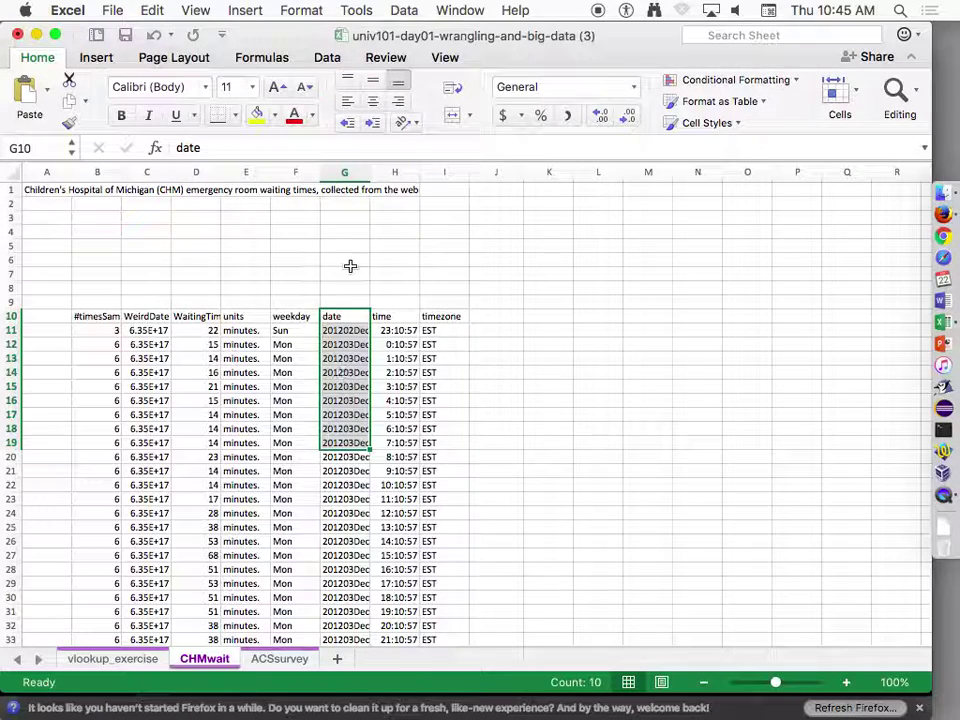
- Widen date column G, then select the WaitingTime and date columns' first entries
left_click_drag(370, 172, 461, 172)
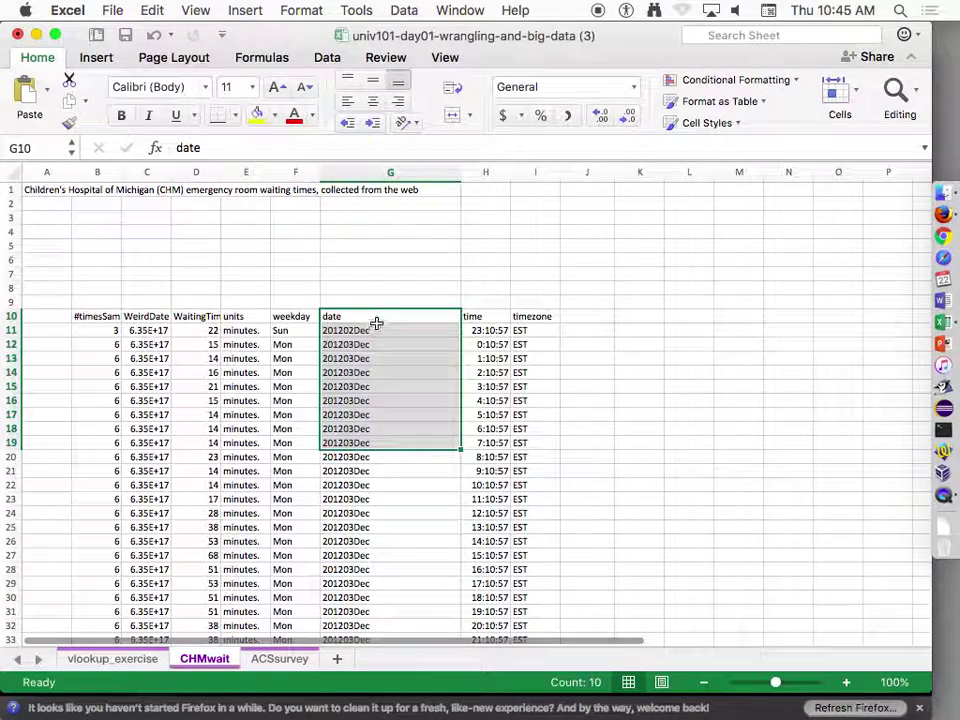
left_click_drag(381, 314, 368, 514)
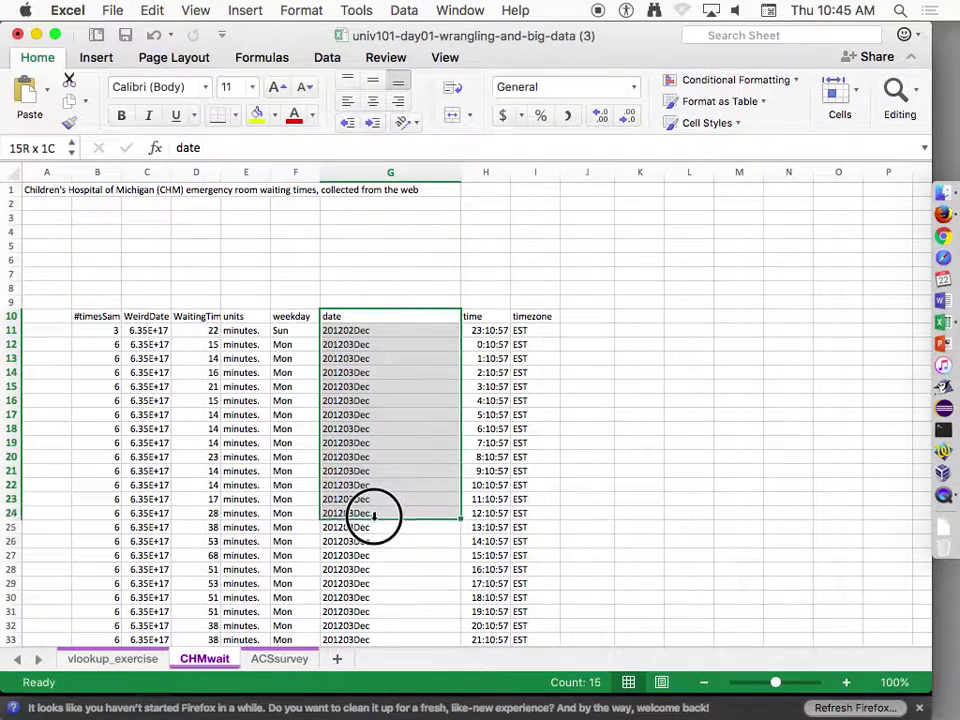
left_click_drag(190, 316, 200, 527)
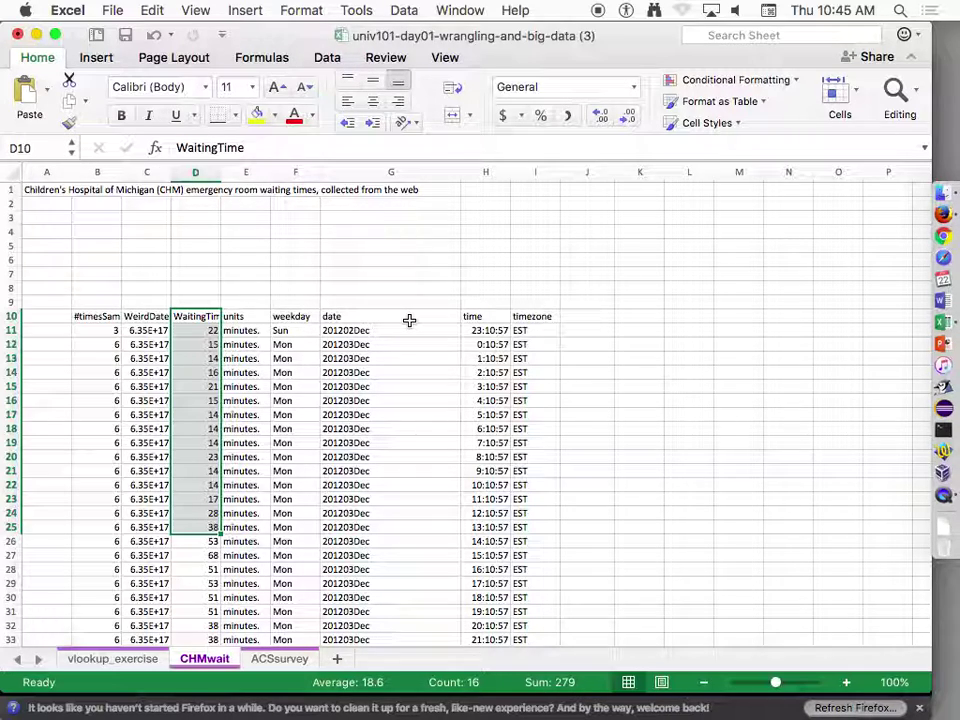
left_click_drag(401, 318, 395, 498)
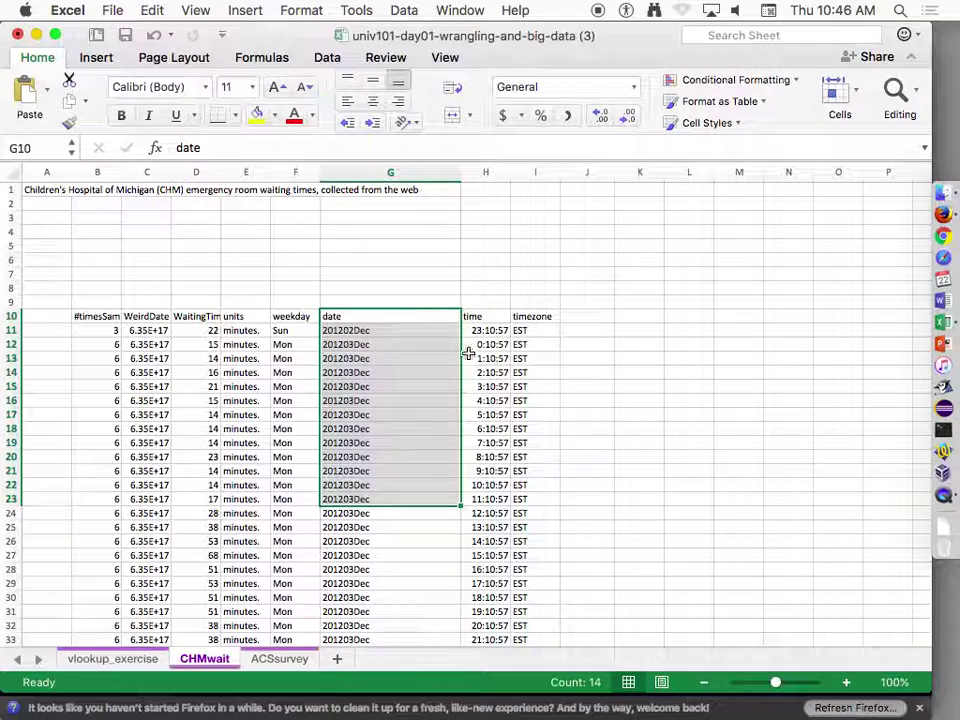
- Enter the headers Year, MonthDay and Month in J10, K10 and L10
left_click(584, 317)
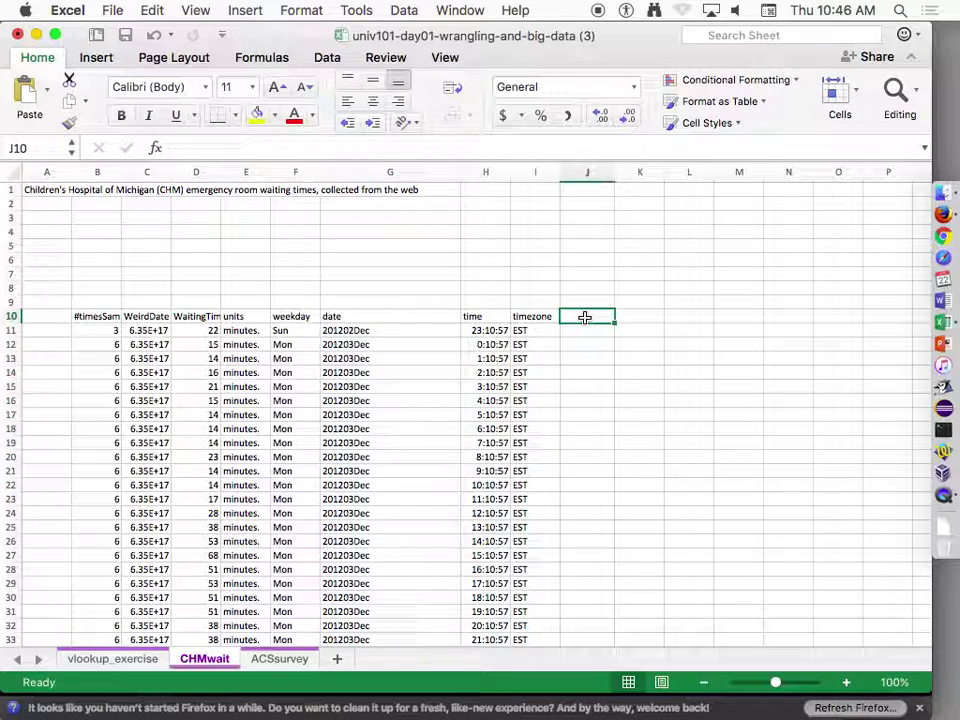
type("Year")
key("Tab")
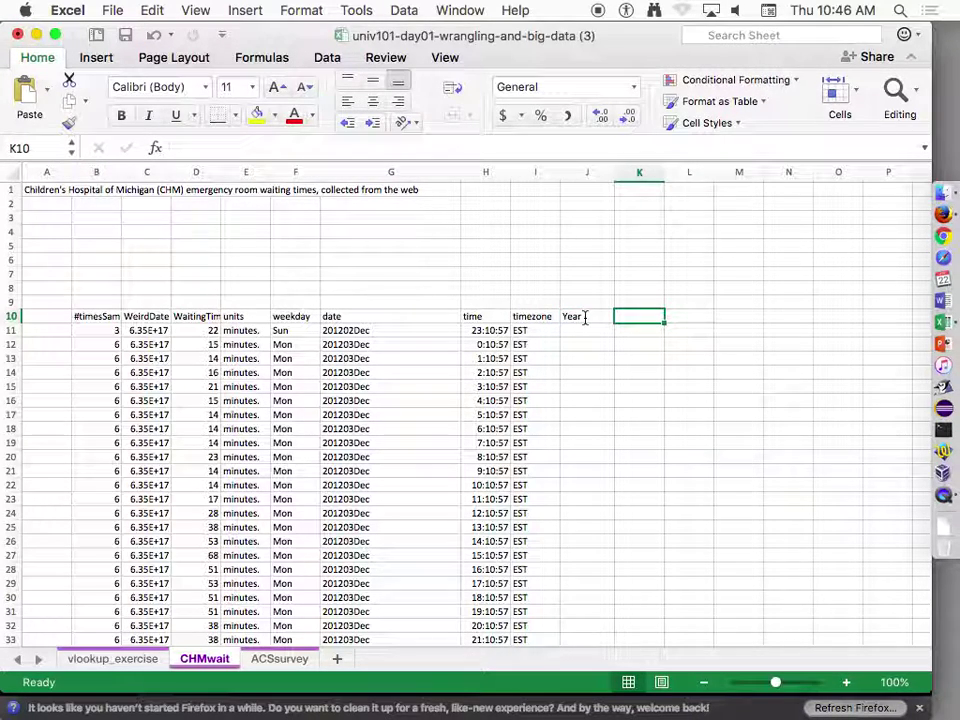
type("Mongh")
key("BackSpace")
type("hthDay")
key("Tab")
type("Month")
key("Return")
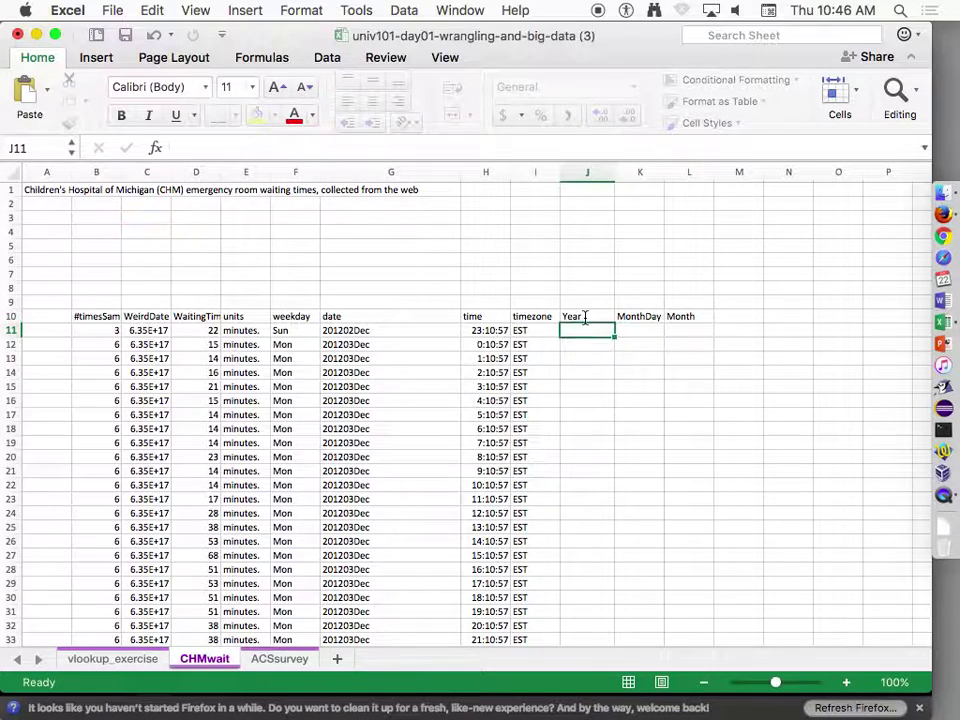
- Cancel the stray entry in J11 and zoom in on the sheet
type("=")
key("Escape")
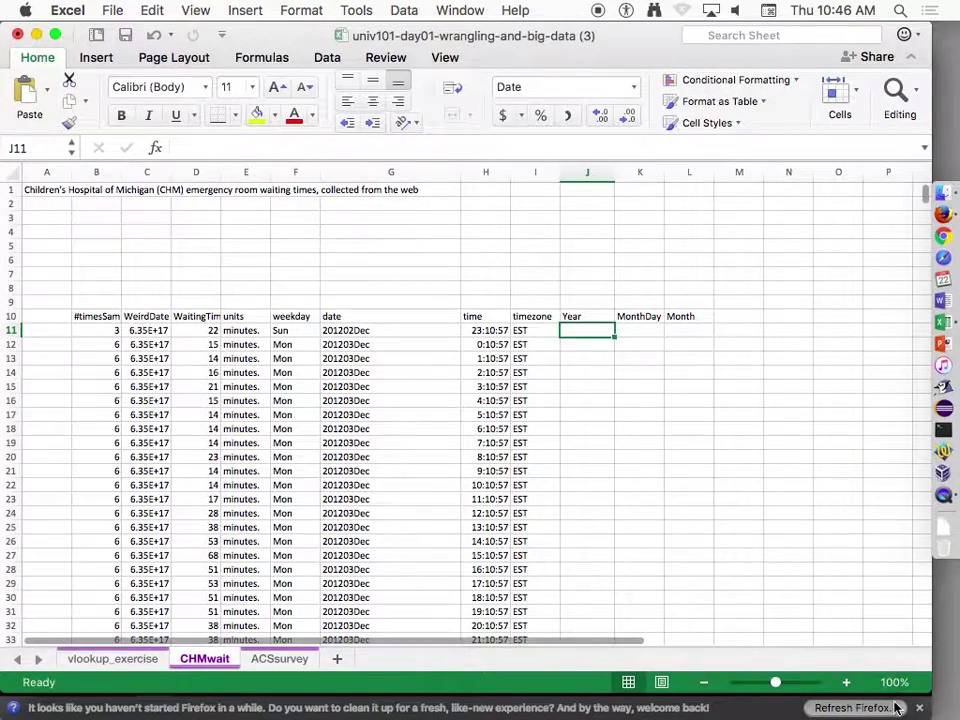
left_click(846, 683)
left_click(846, 683)
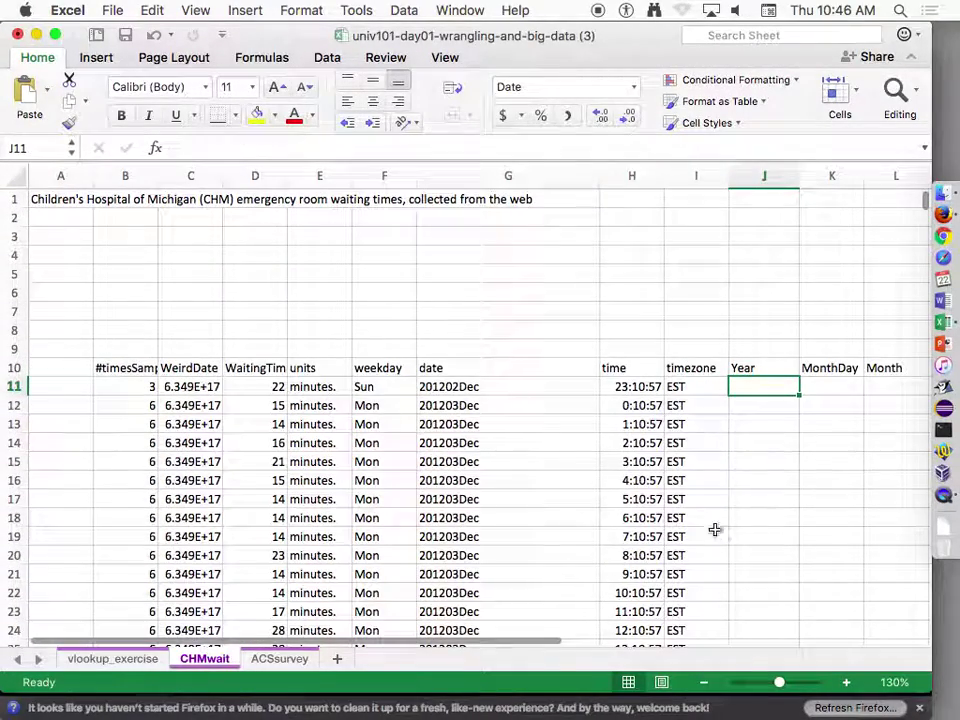
left_click_drag(558, 641, 750, 632)
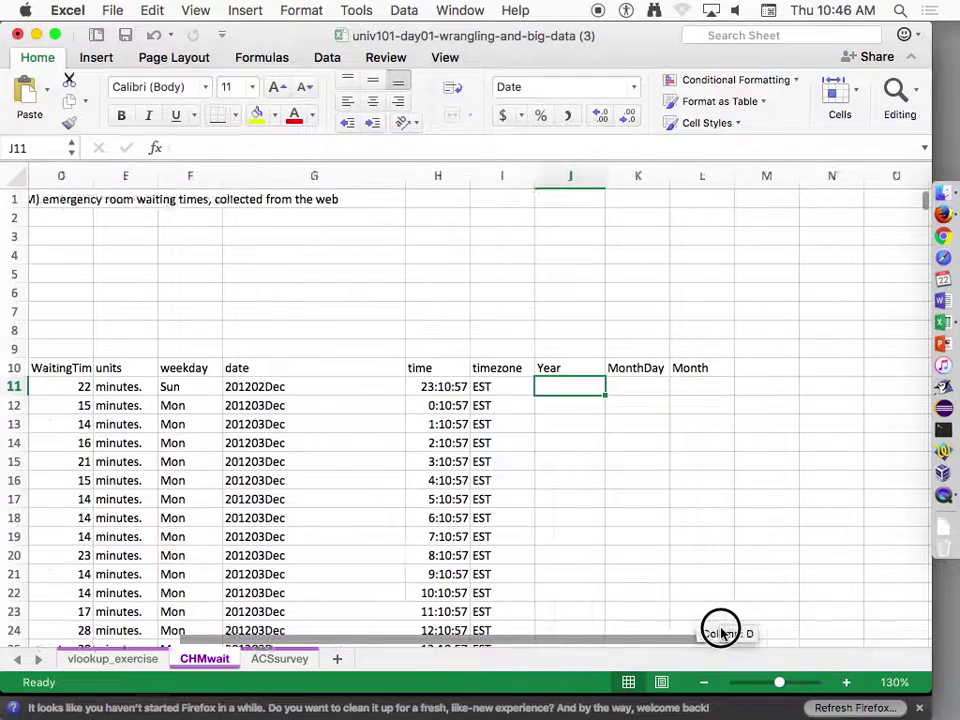
- Enter =LEFT(G11,4) in J11 to show 2012, then recheck the formula
left_click(846, 683)
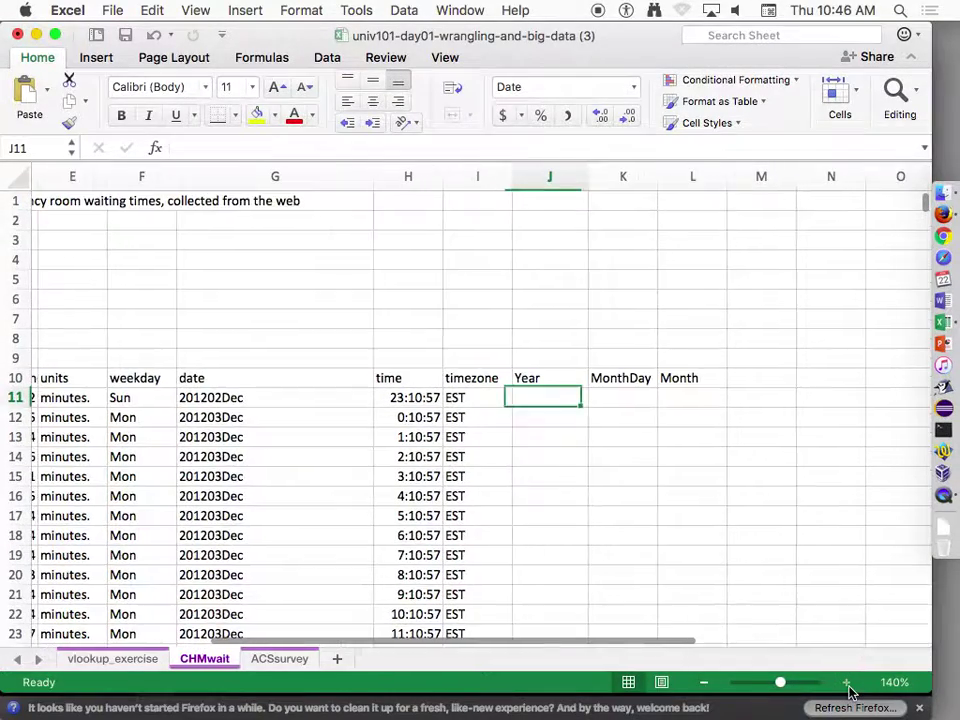
left_click(555, 399)
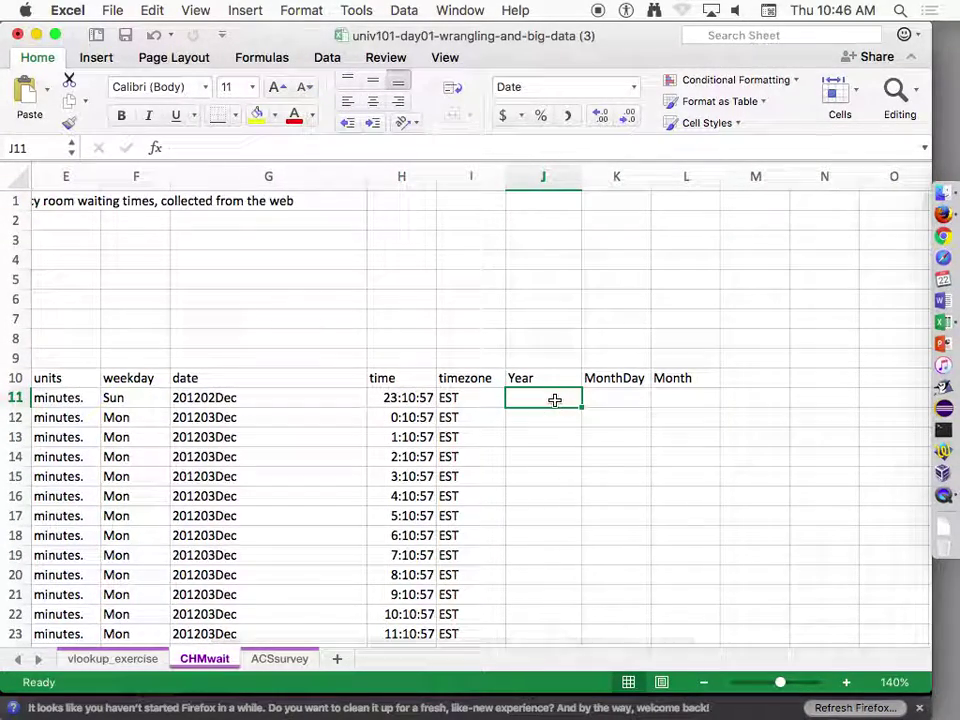
type("=left(")
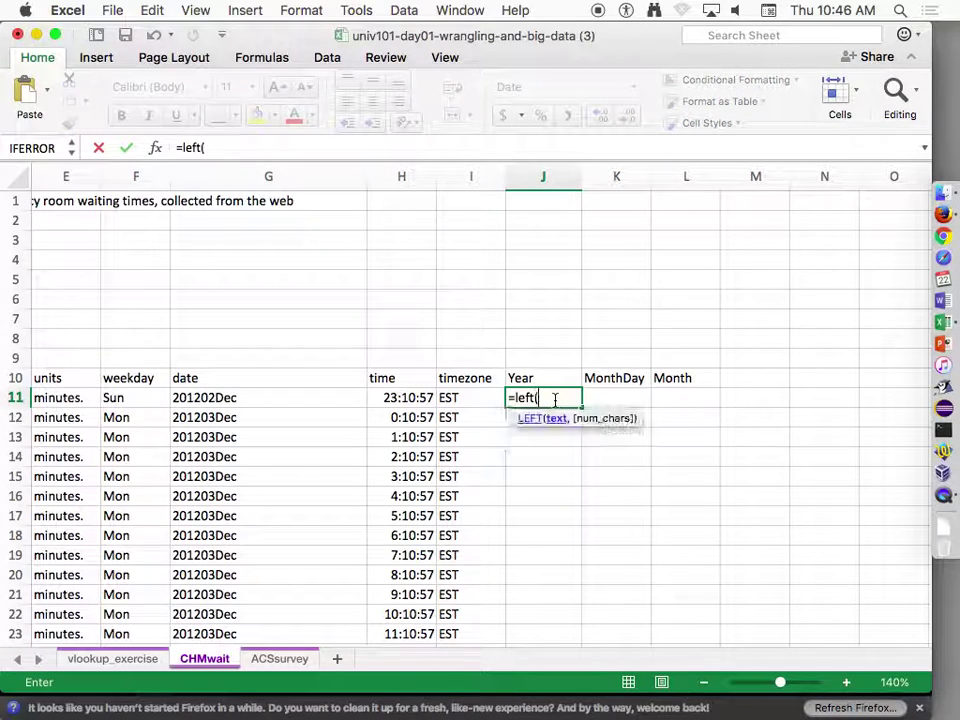
left_click(310, 397)
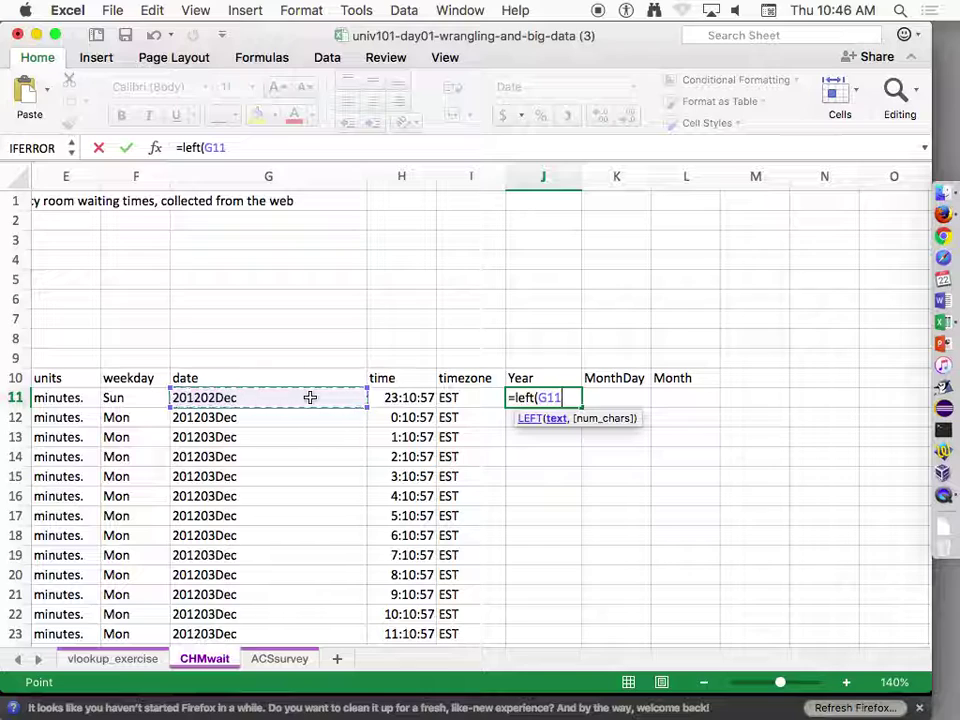
type(",4)")
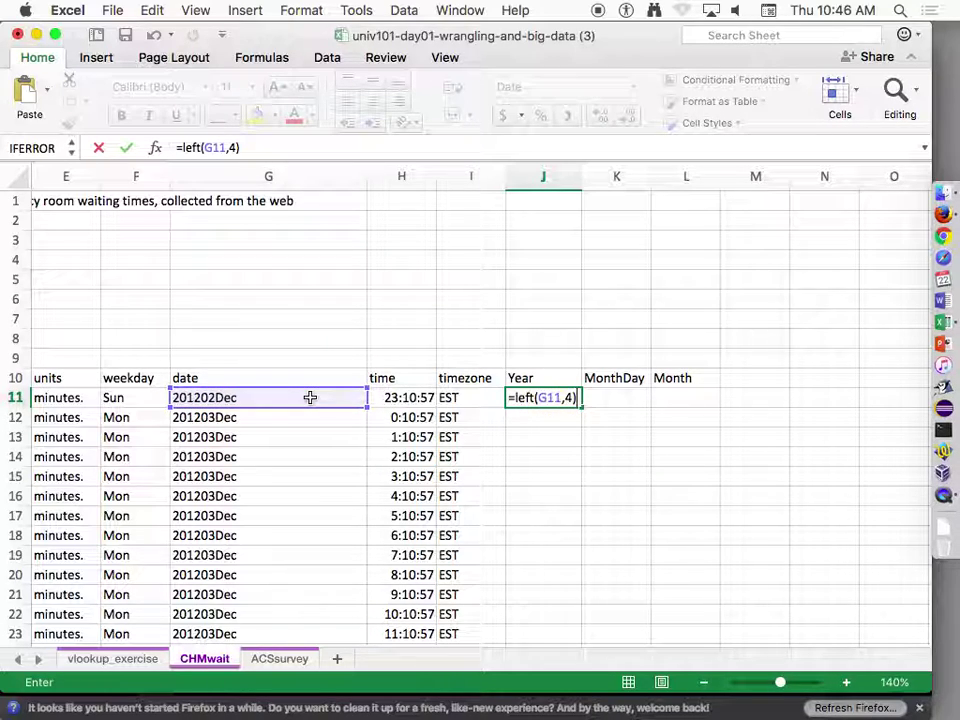
key("Return")
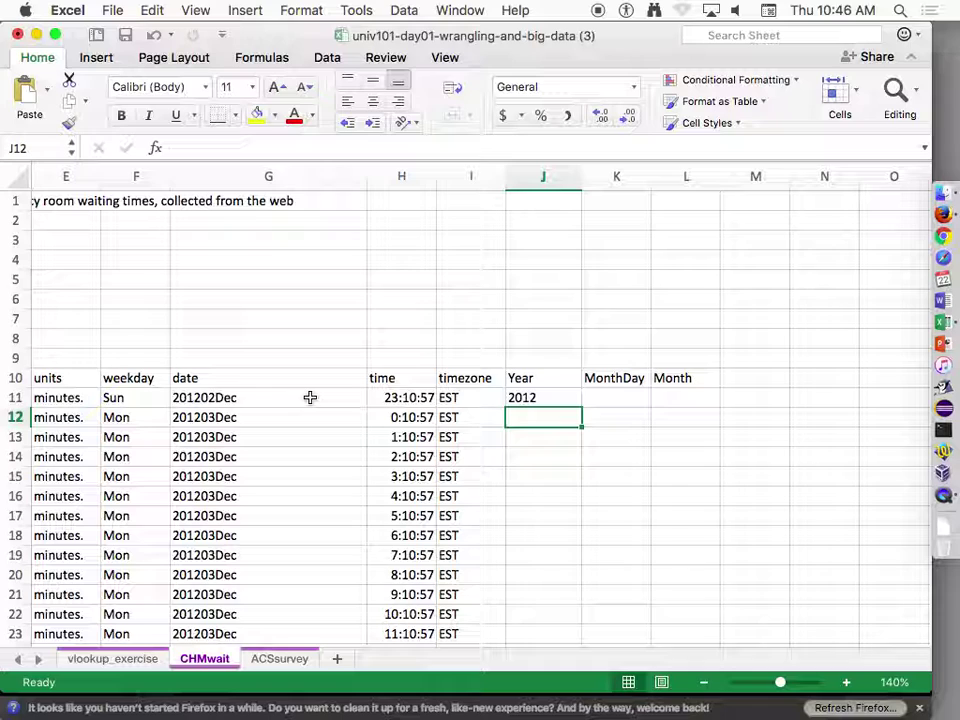
key("Up")
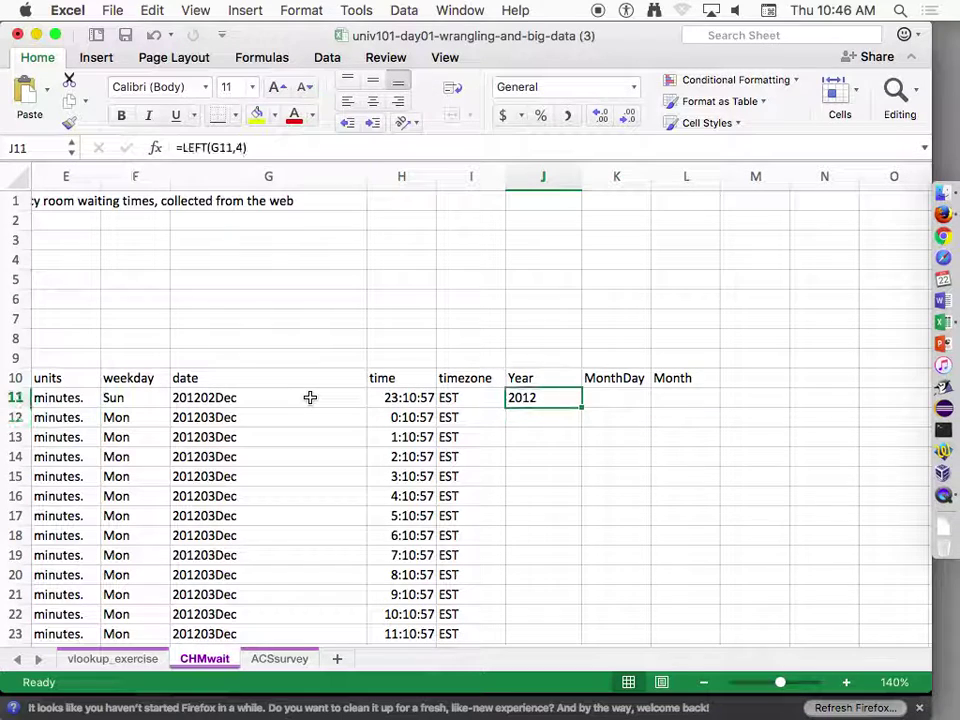
double_click(522, 396)
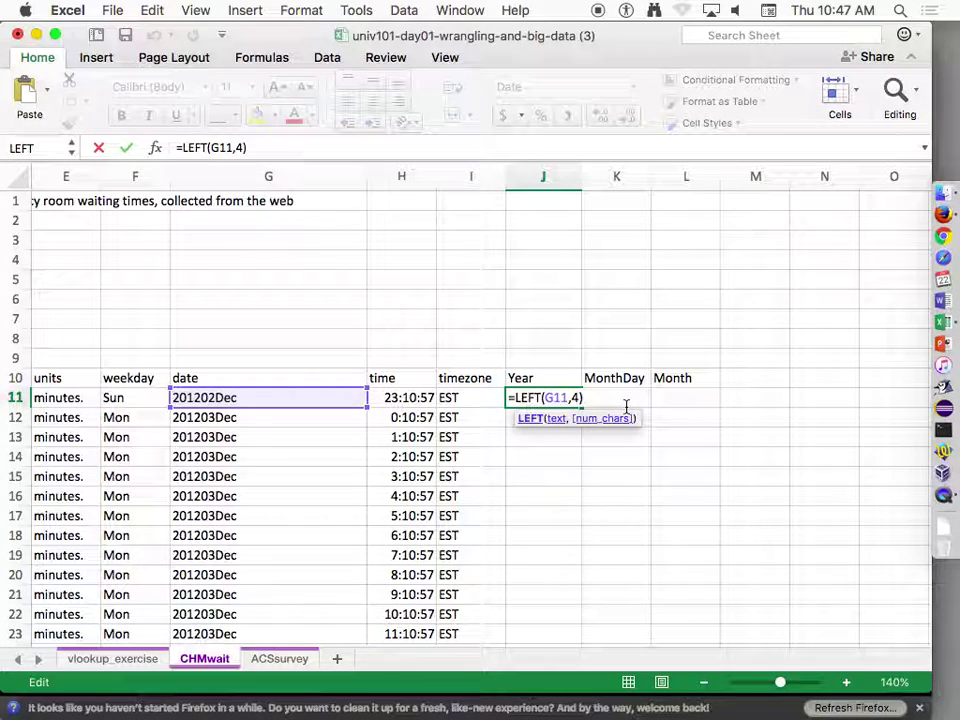
key("Return")
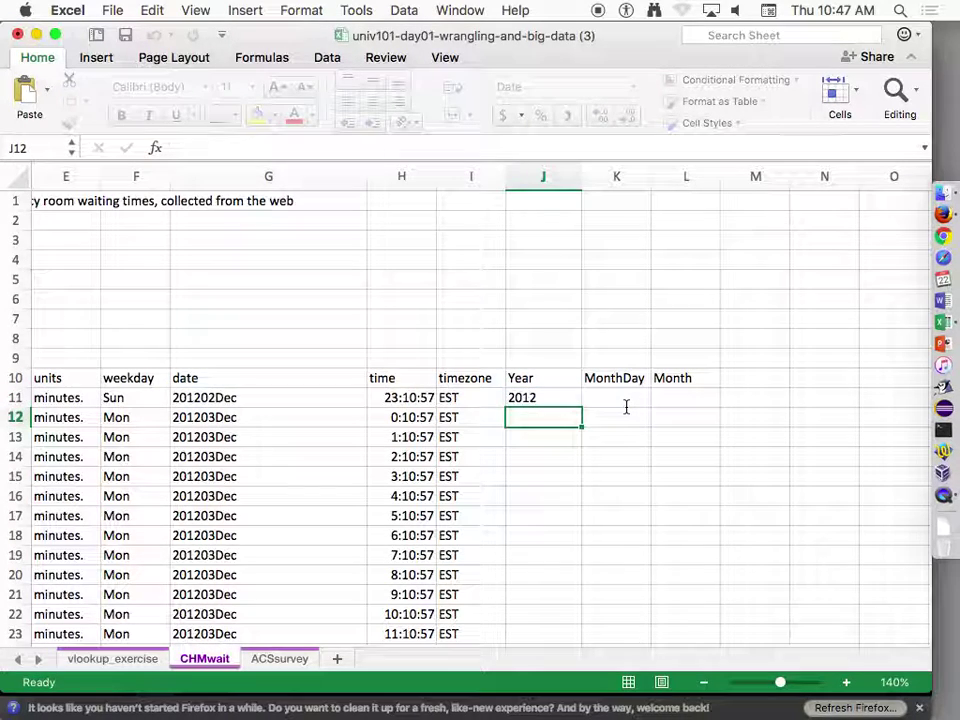
key("Up")
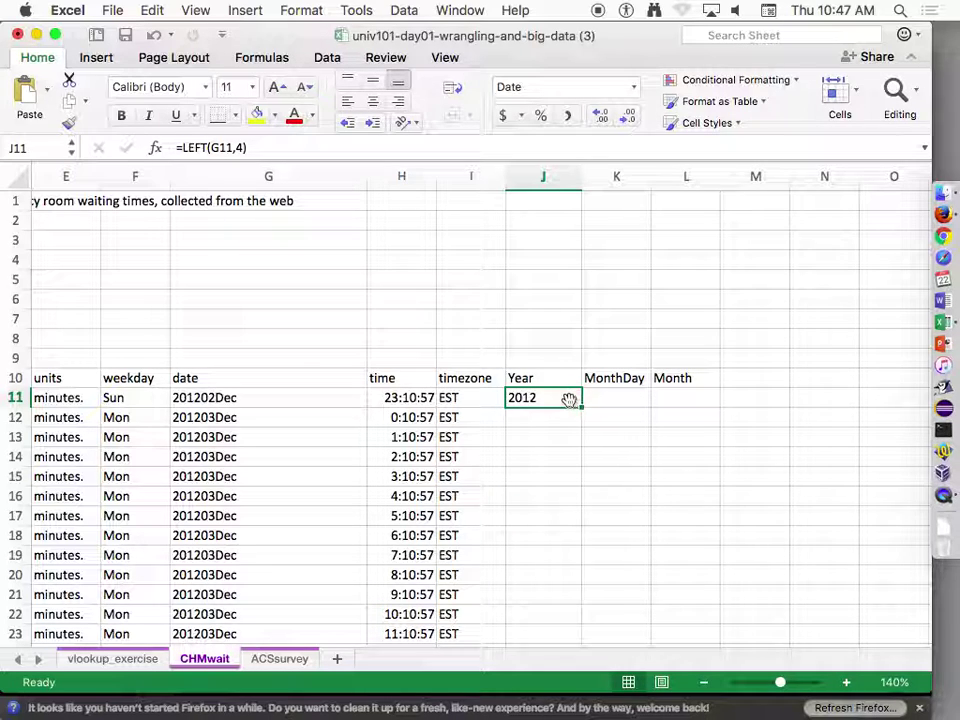
- Append +0 to J11's formula so it becomes =LEFT(G11,4)+0
double_click(568, 398)
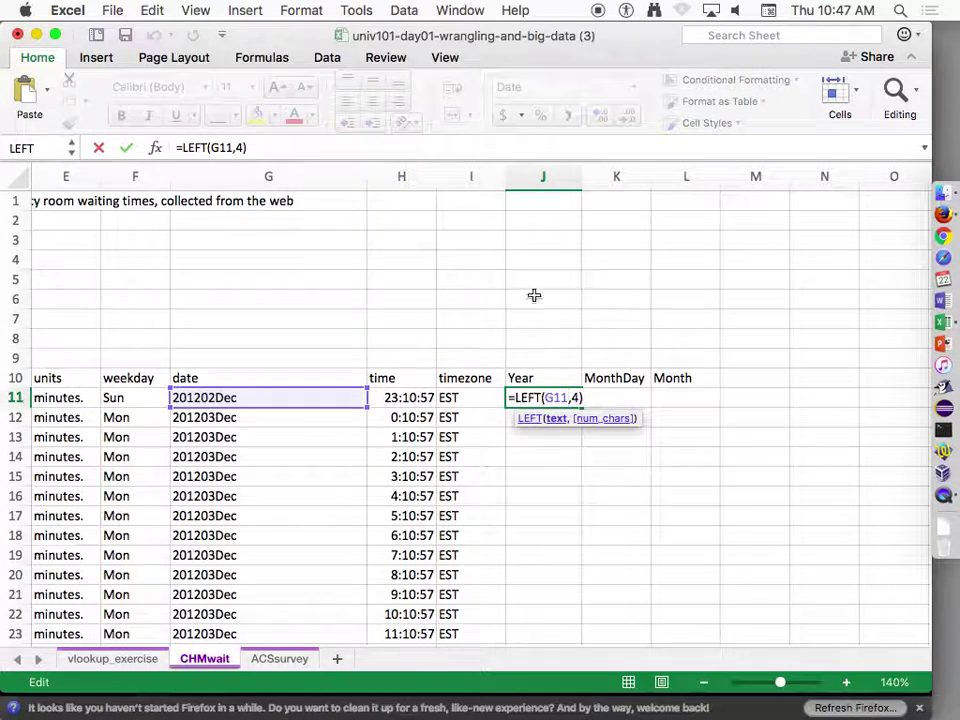
left_click(305, 147)
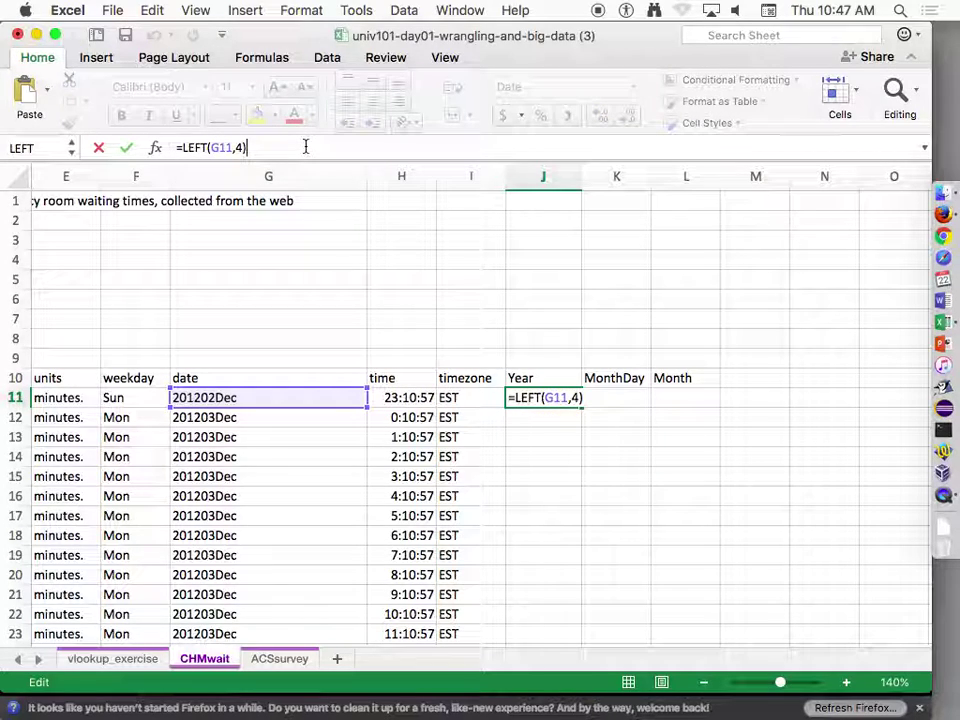
type("++")
key("BackSpace")
type("0")
key("Return")
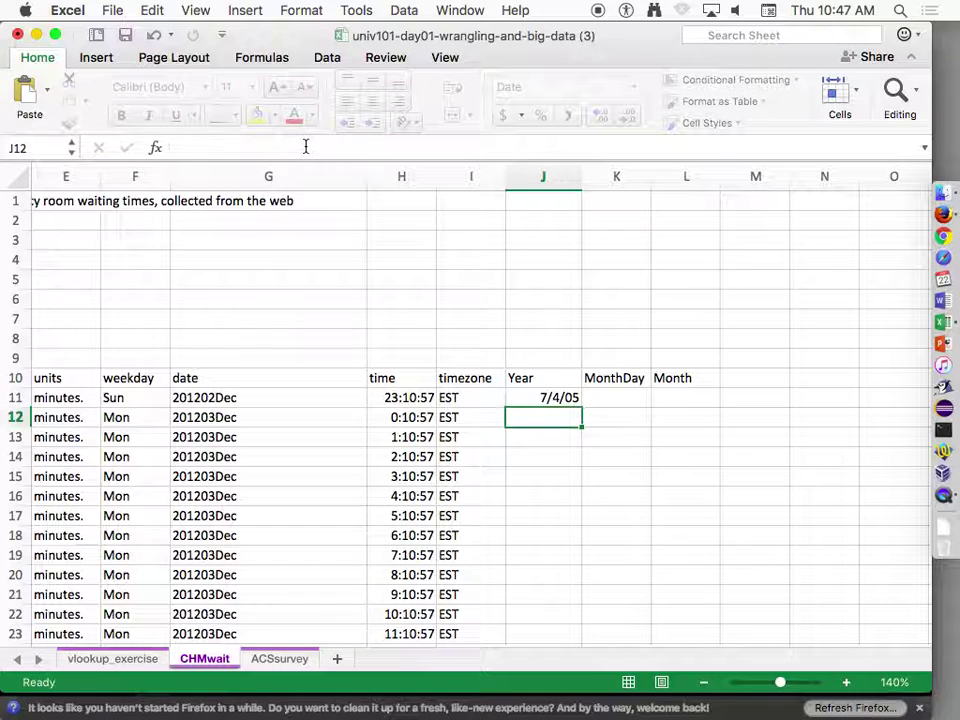
key("Up")
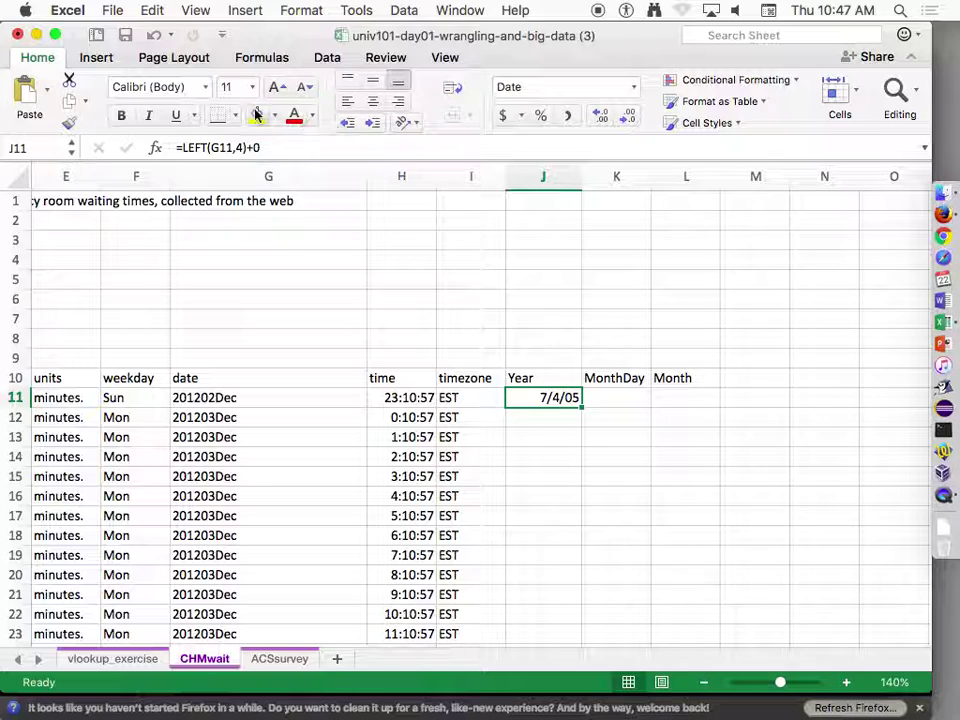
- Format J11 as General and fill the Year formula down every data row
left_click(633, 88)
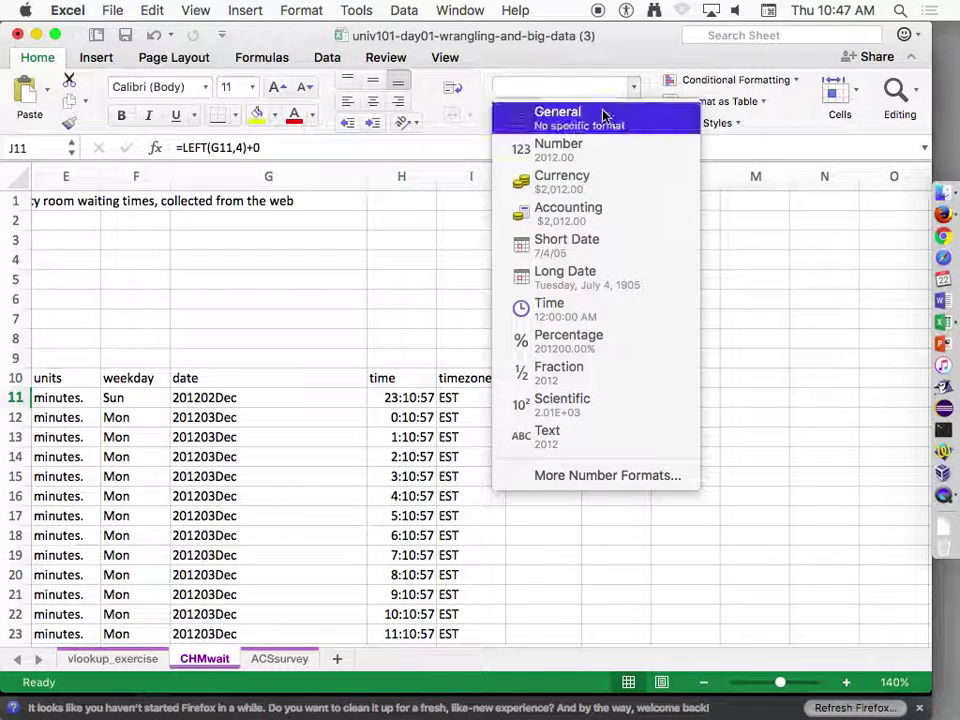
left_click(601, 117)
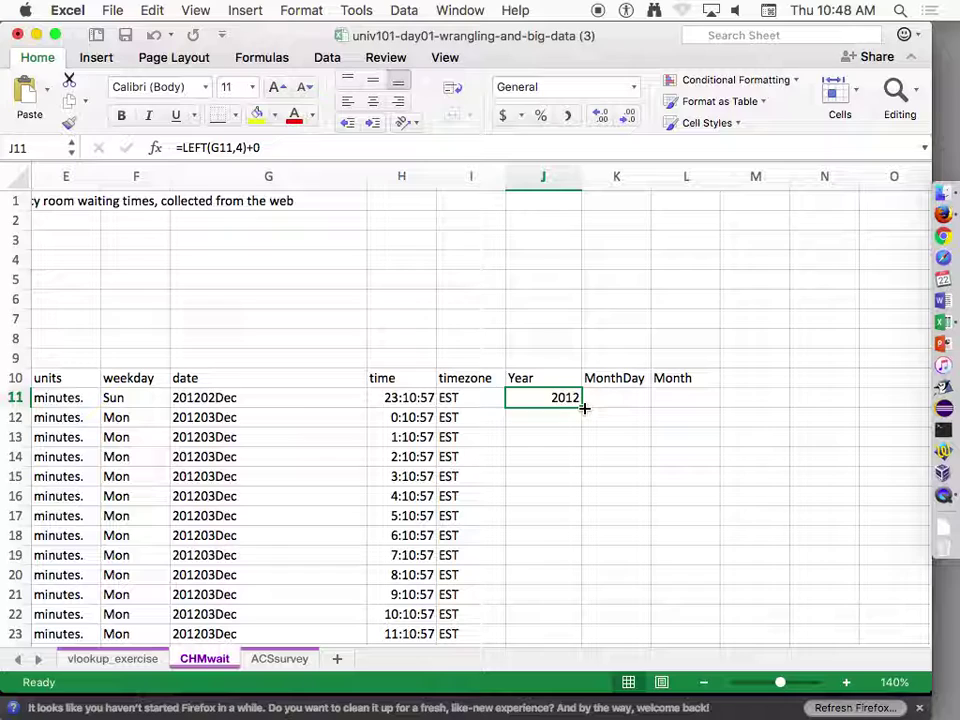
double_click(583, 406)
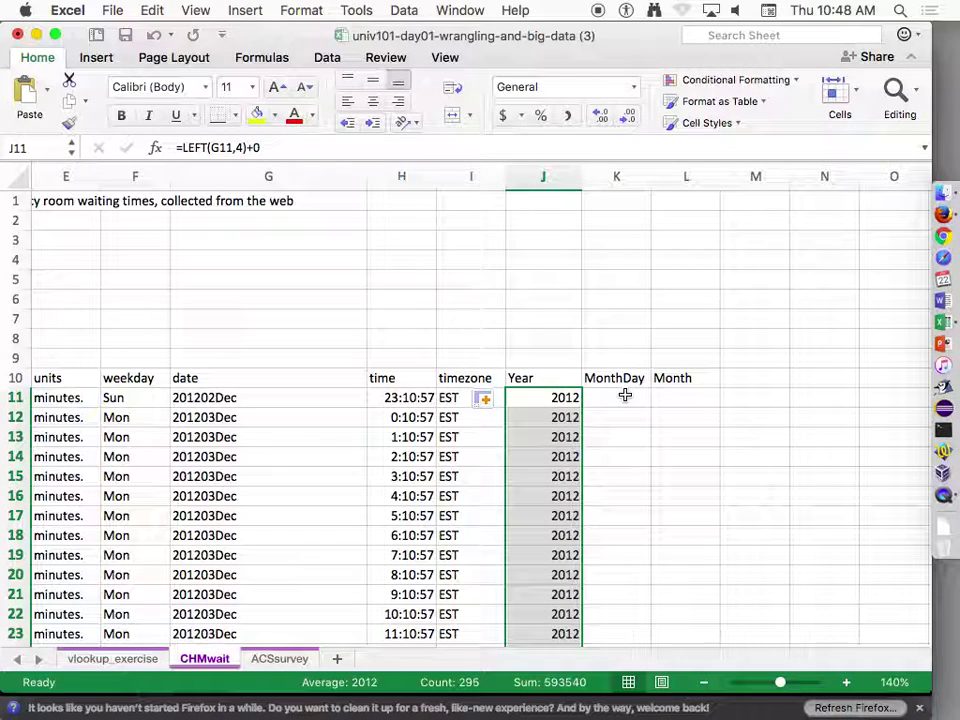
left_click(625, 396)
- Enter =RIGHT(G11,3) in L11 so the first Month cell shows Dec
left_click(674, 394)
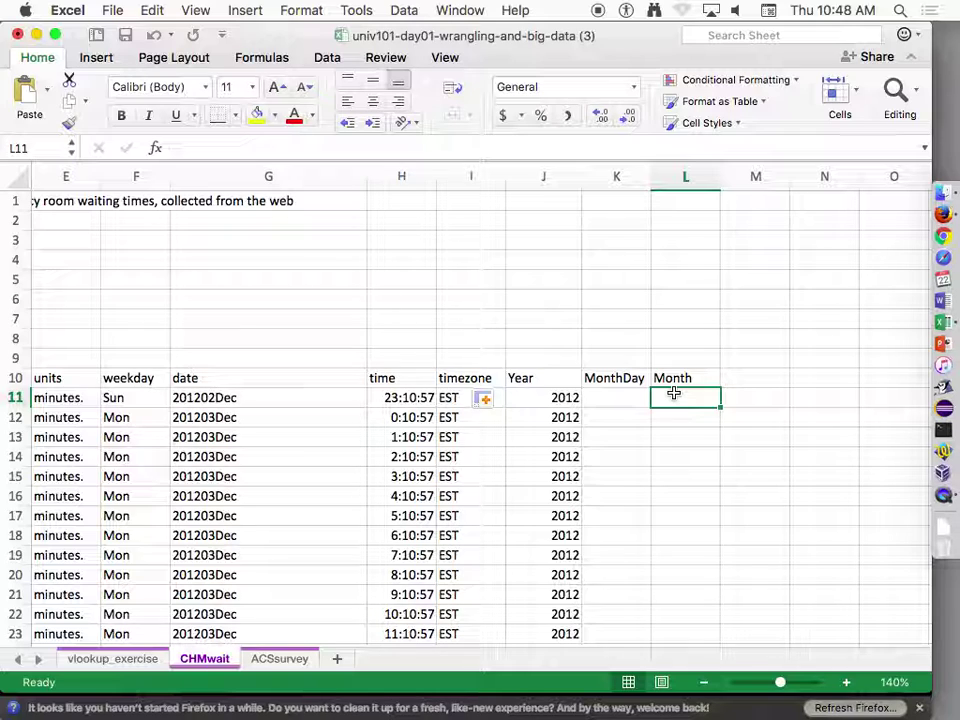
type("=")
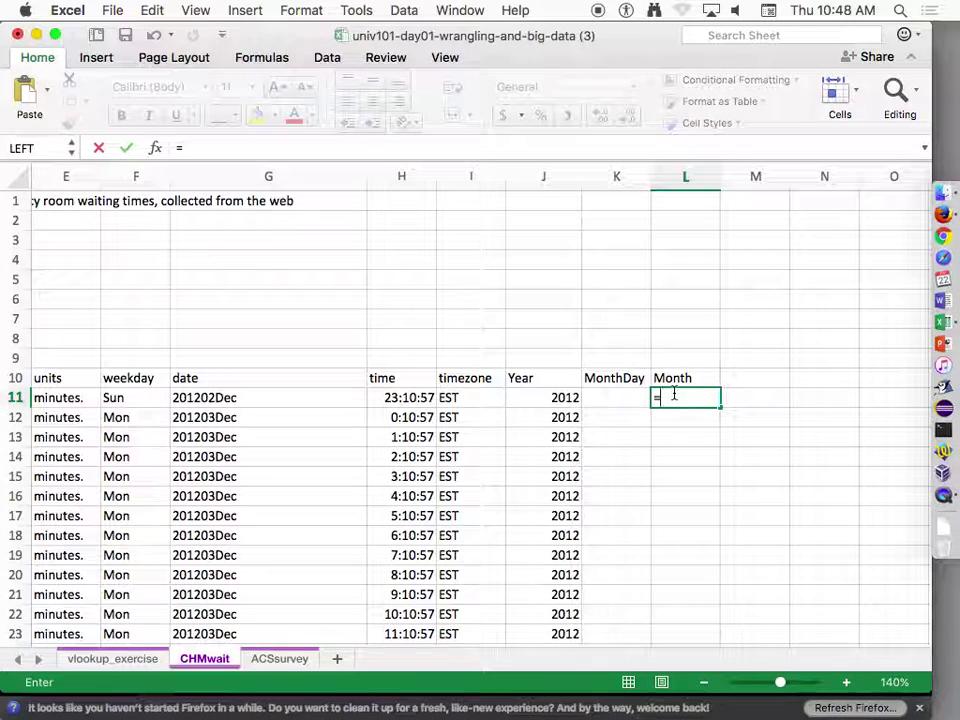
type("right(")
key("Left")
key("Left")
key("Left")
key("Left")
key("Left")
key("Left")
key("Right")
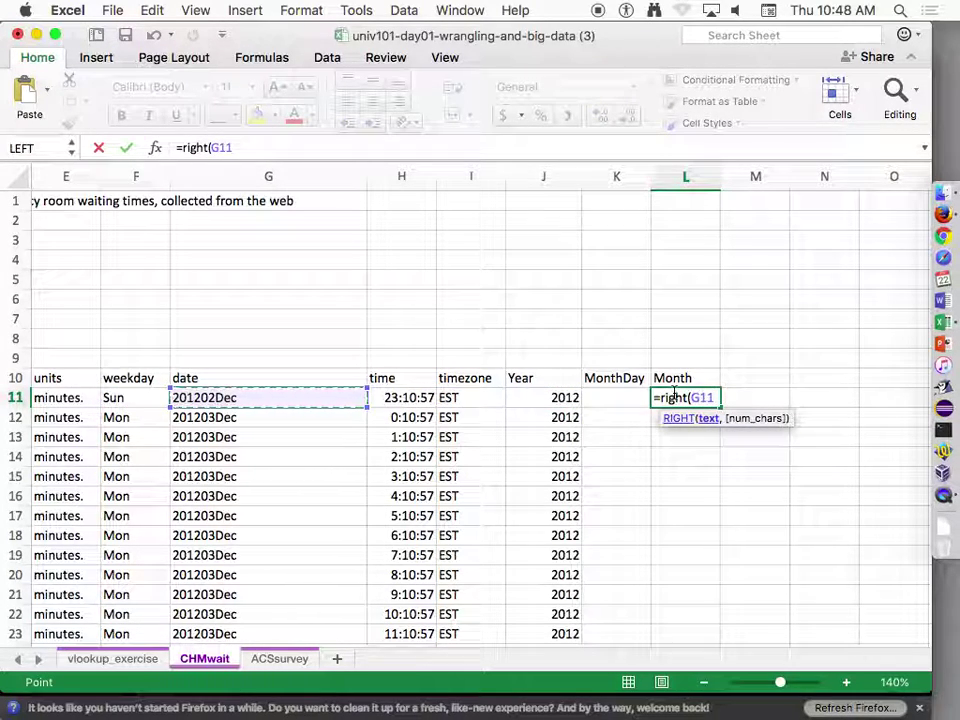
type(",3)")
key("Return")
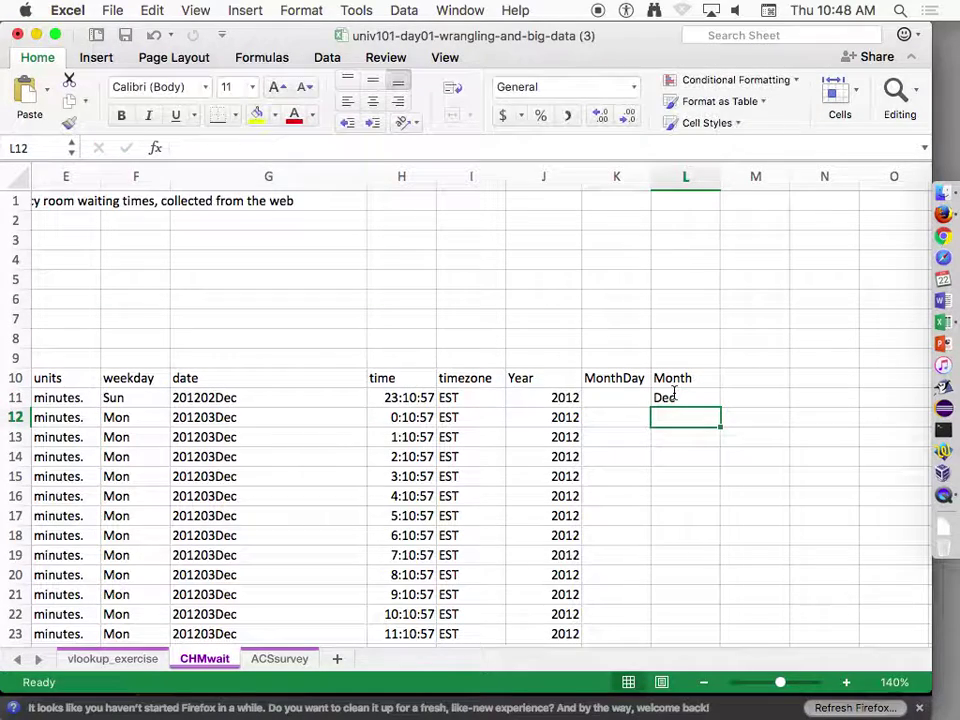
left_click(675, 395)
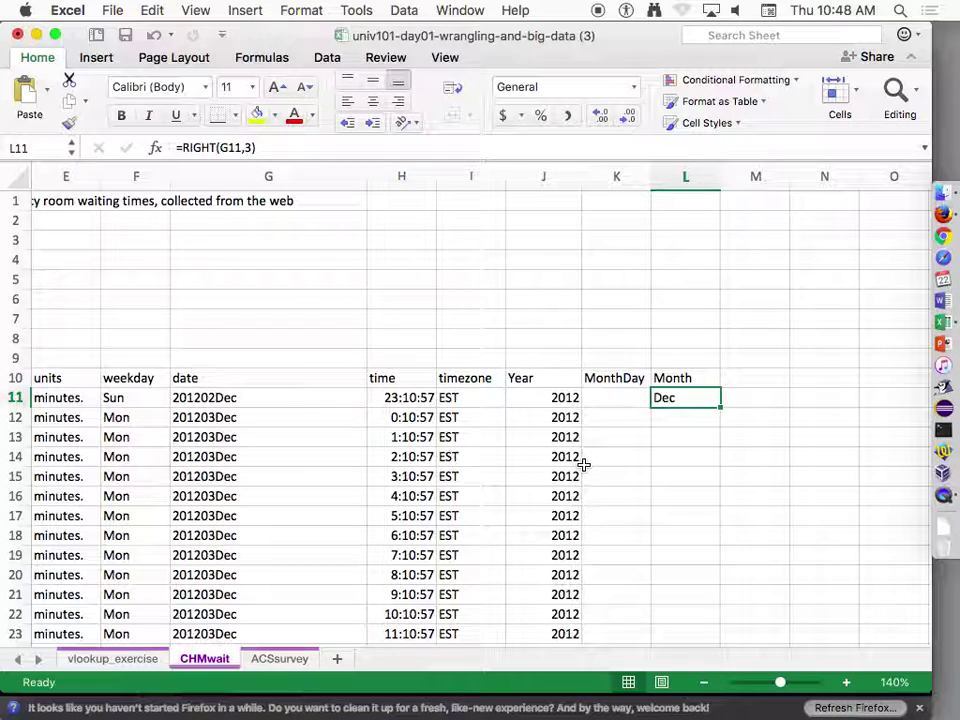
left_click(289, 455)
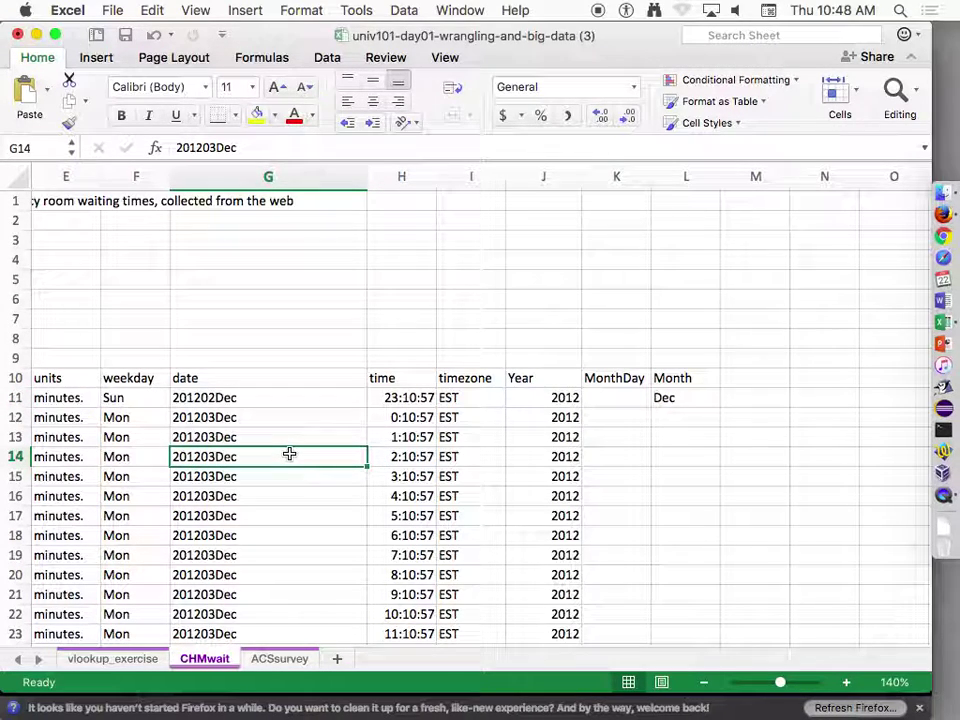
key("Down")
key("Down")
key("Down")
key("Down")
key("Down")
key("Down")
key("Down")
key("Down")
key("Down")
key("Down")
key("Down")
key("Down")
key("Down")
key("Down")
key("Down")
key("Down")
key("Down")
key("Down")
key("Down")
key("Down")
key("Down")
key("Down")
key("Down")
key("Down")
key("Down")
key("Down")
key("Down")
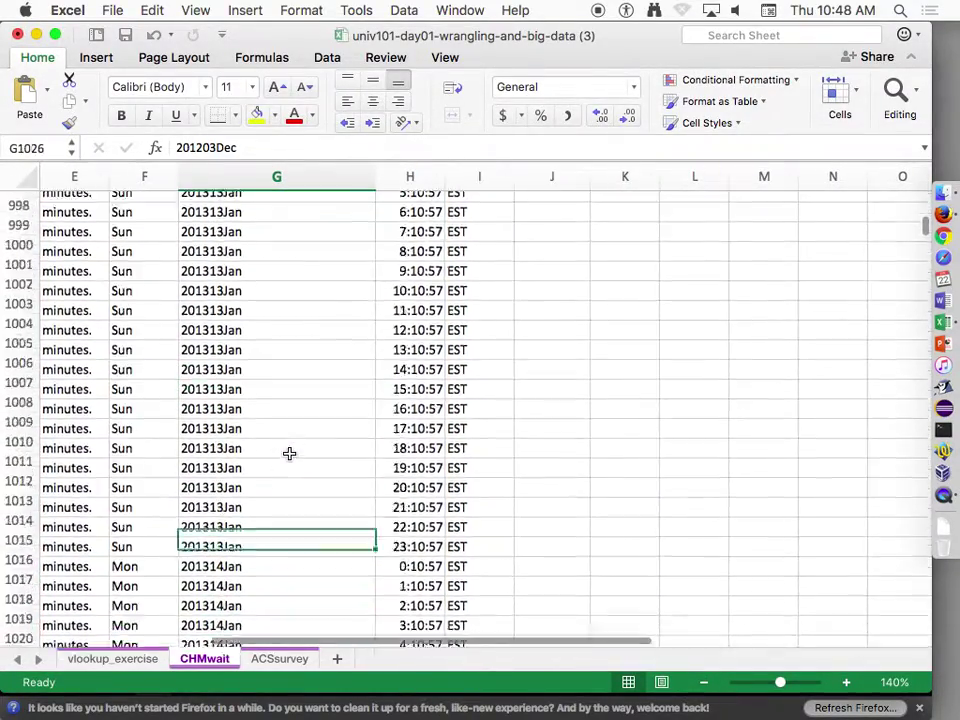
key("Down")
key("Down")
key("Down")
key("Down")
key("Down")
key("Down")
key("Down")
key("Down")
key("Down")
key("Down")
key("Down")
key("Down")
key("Down")
key("Down")
key("Down")
key("super+Up")
key("super+Up")
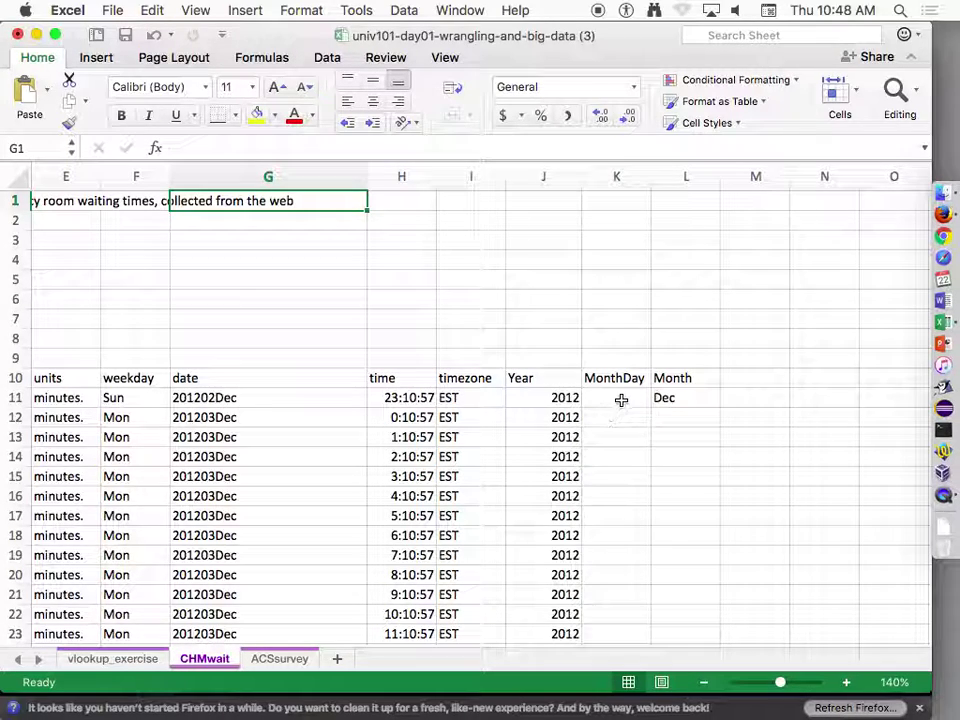
left_click(207, 400)
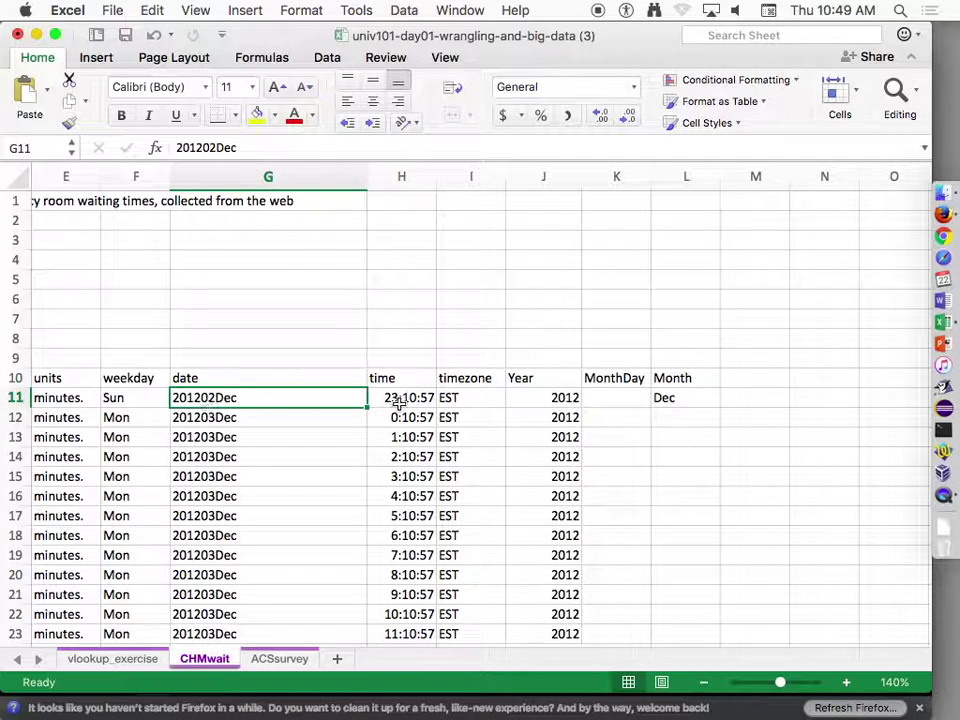
double_click(565, 398)
left_click(664, 398)
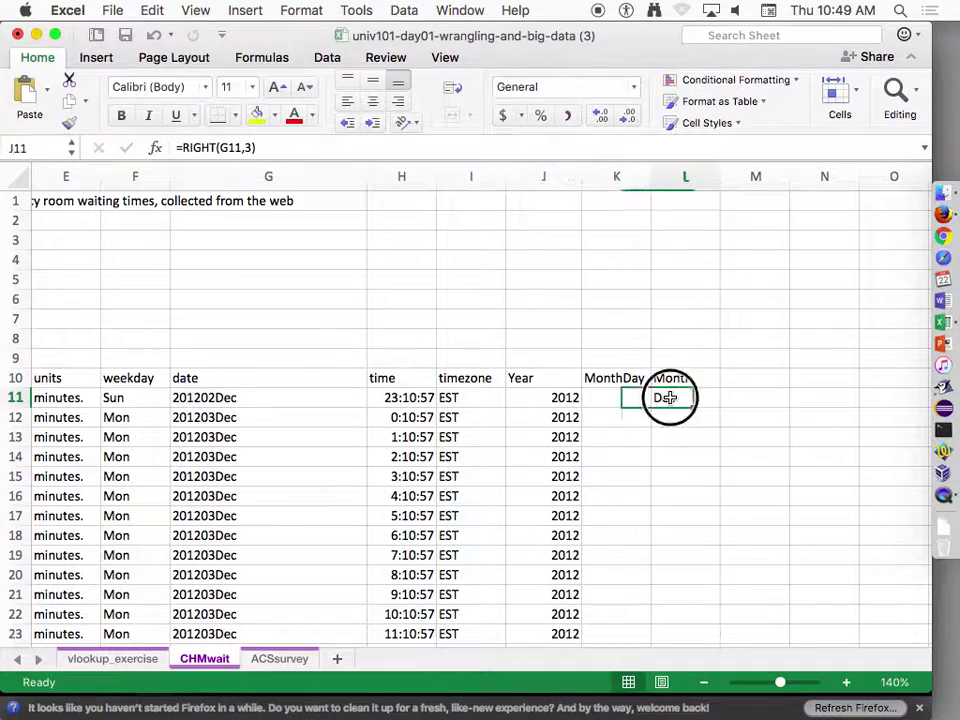
double_click(664, 398)
- Enter a MID(G11,5,2) day-extraction formula in K11 so the first MonthDay reads 2
double_click(620, 397)
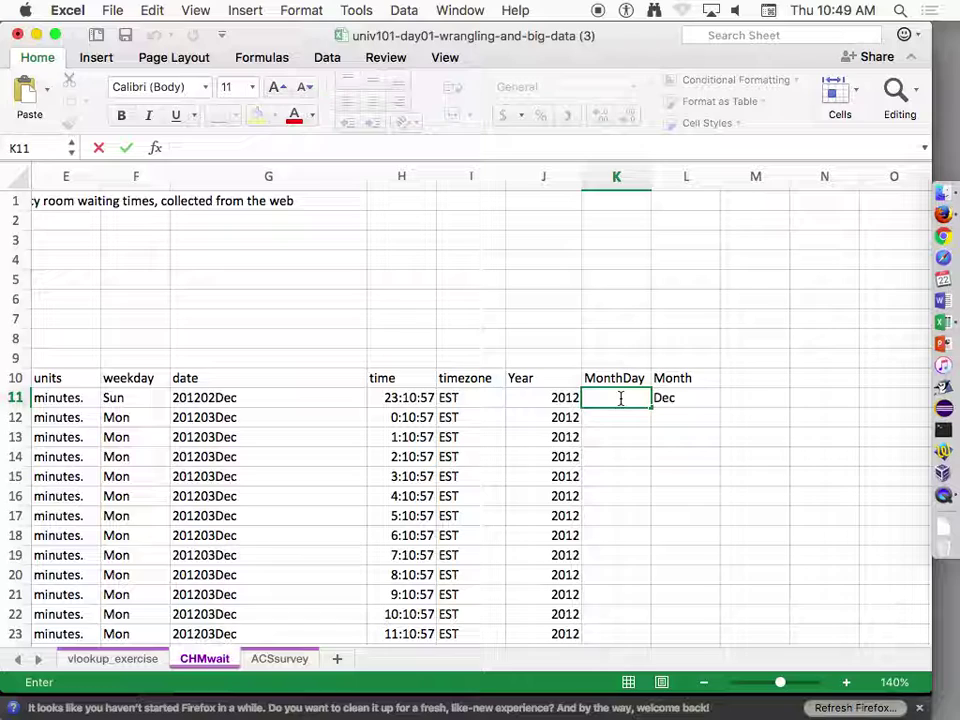
key("Escape")
type("=mid(")
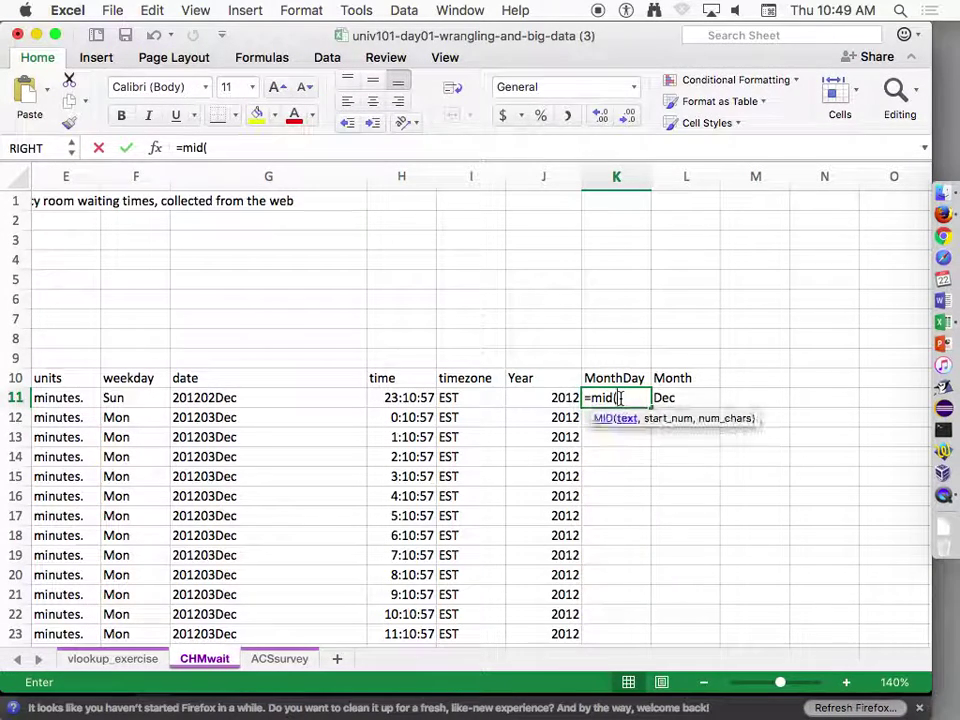
left_click(250, 399)
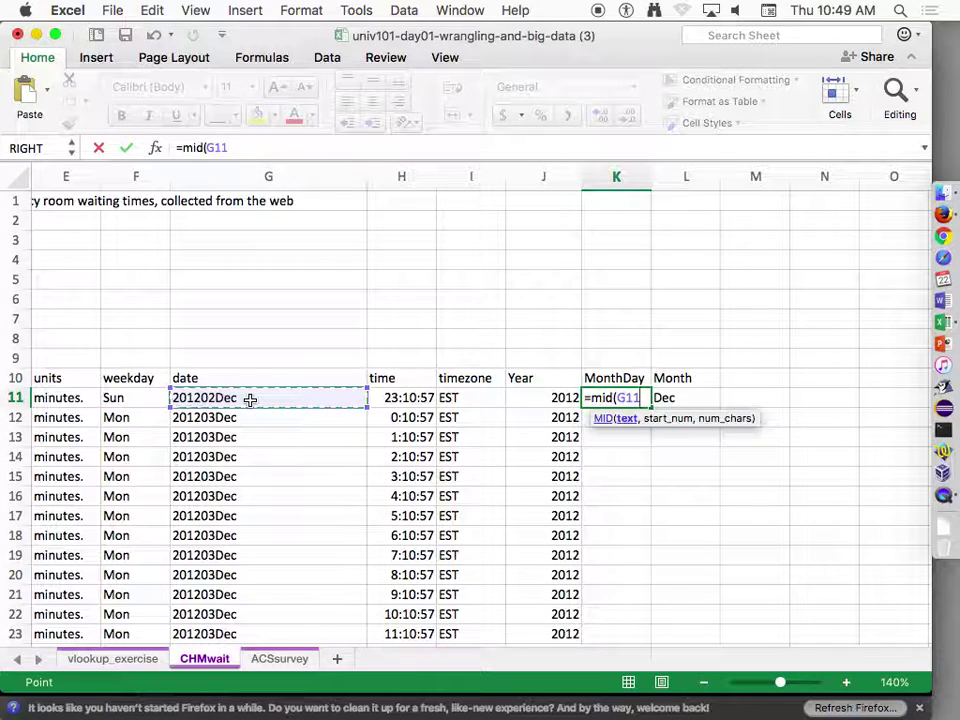
type(",")
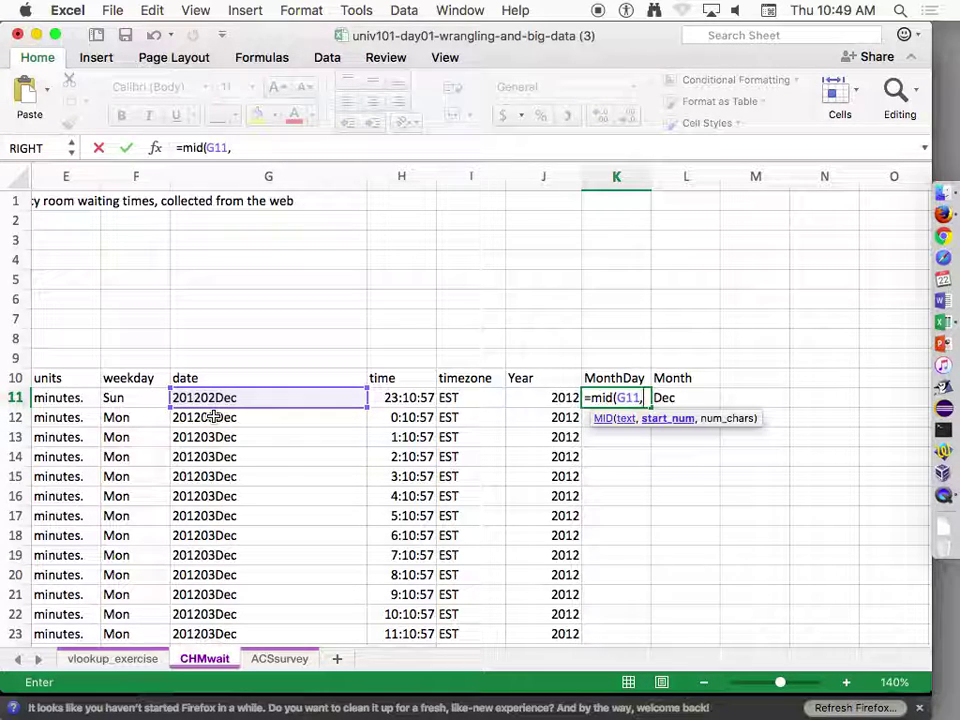
type("5")
key("BackSpace")
key("BackSpace")
key("BackSpace")
type("5,2")
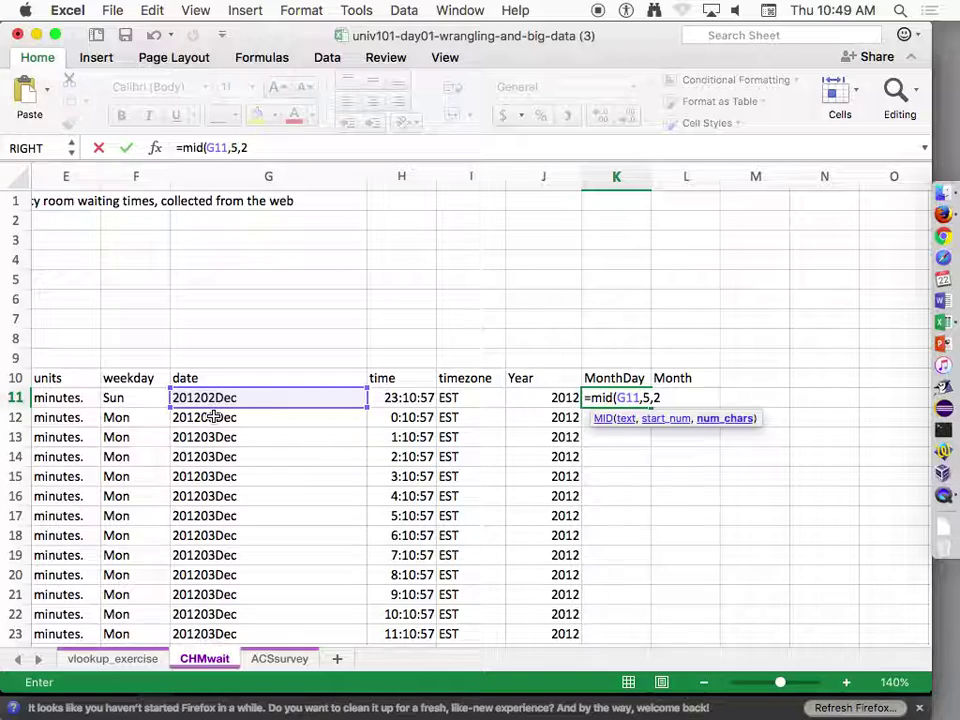
type(")")
key("Return")
key("Up")
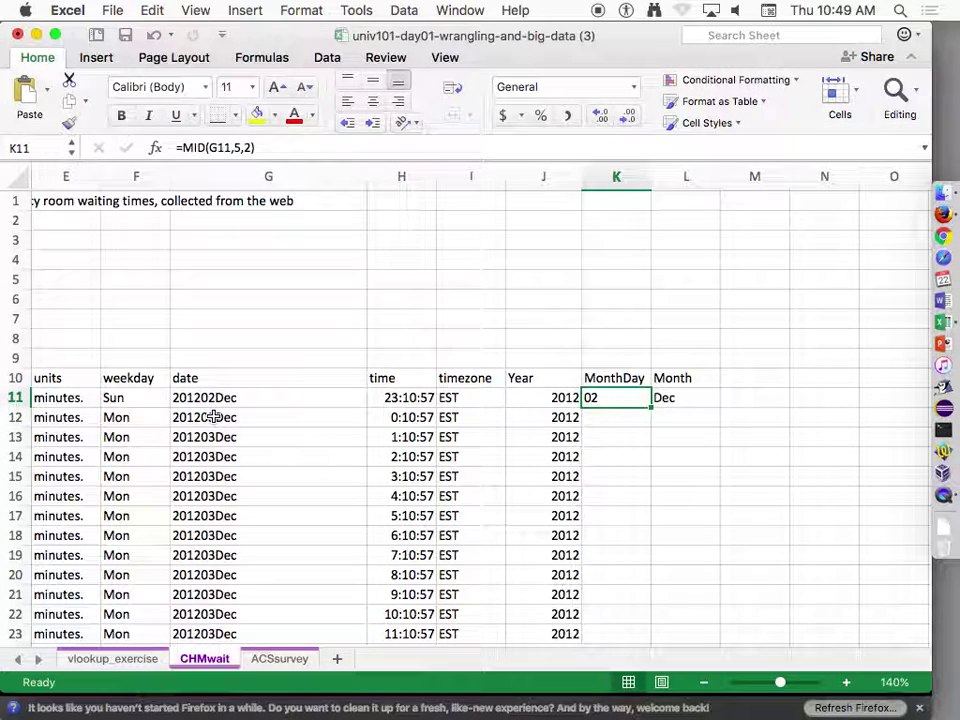
double_click(617, 398)
type("+0")
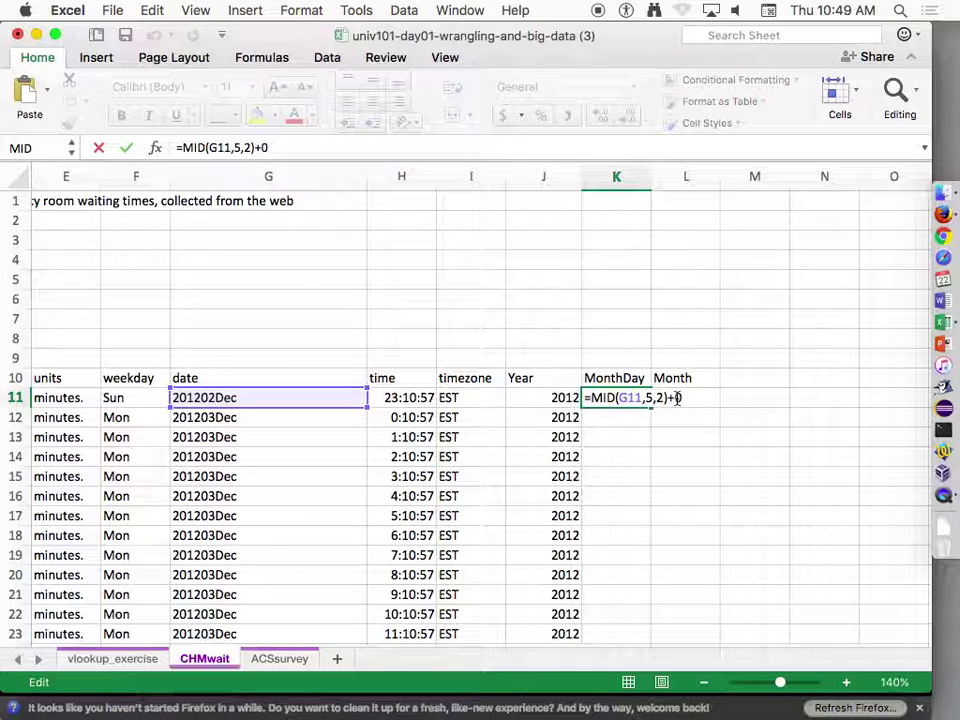
key("Return")
key("Up")
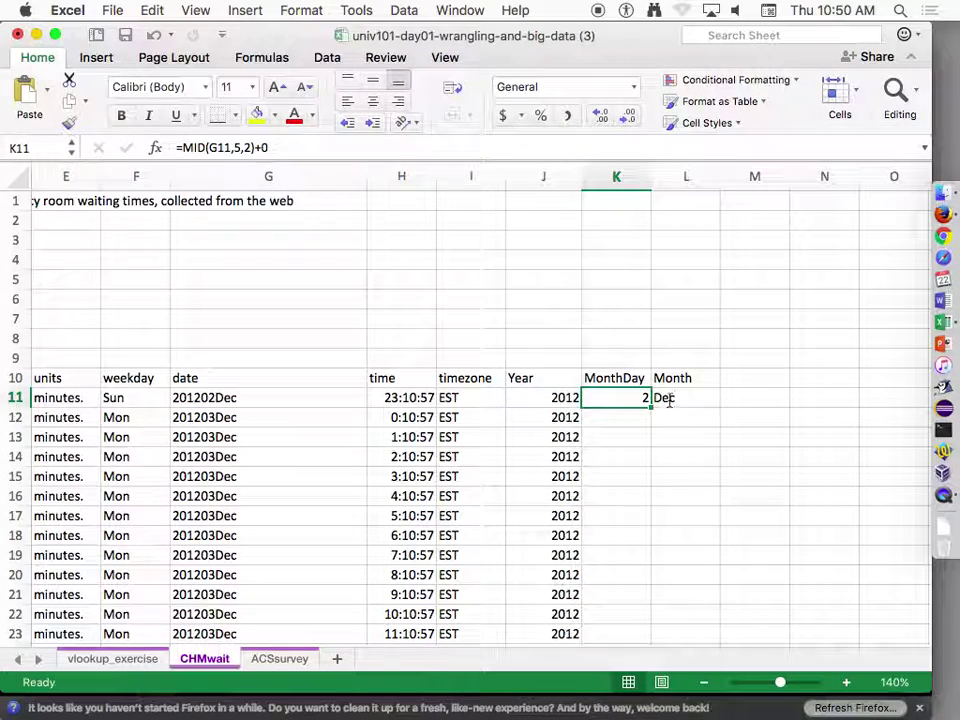
- Fill the MonthDay and Month formulas down the data rows and check J11, K11, L11
double_click(652, 408)
left_click(675, 398)
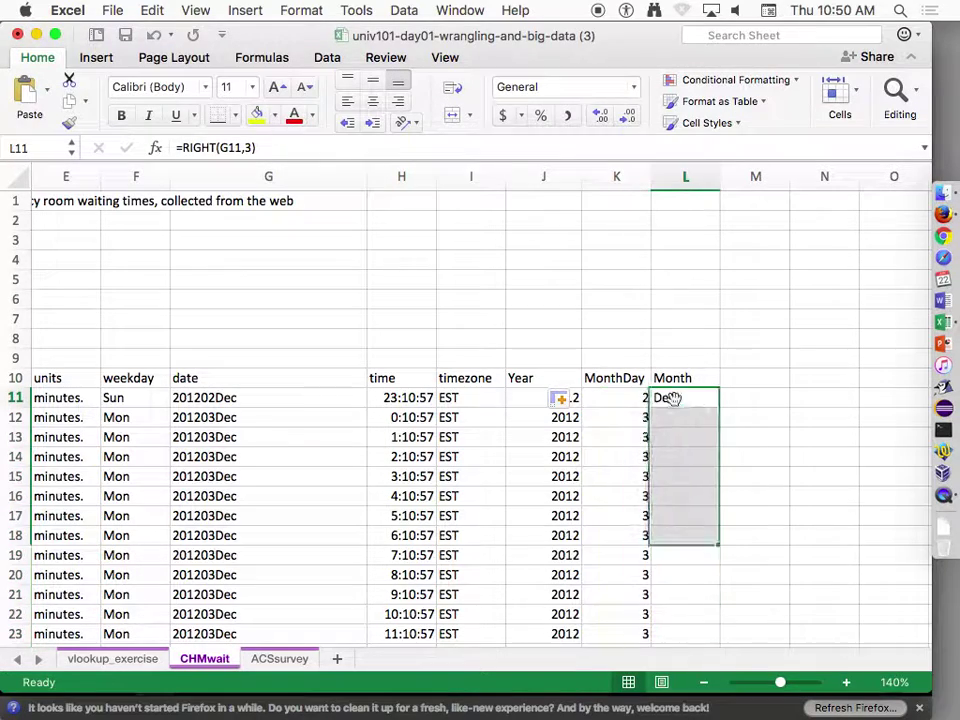
double_click(718, 408)
left_click(697, 377)
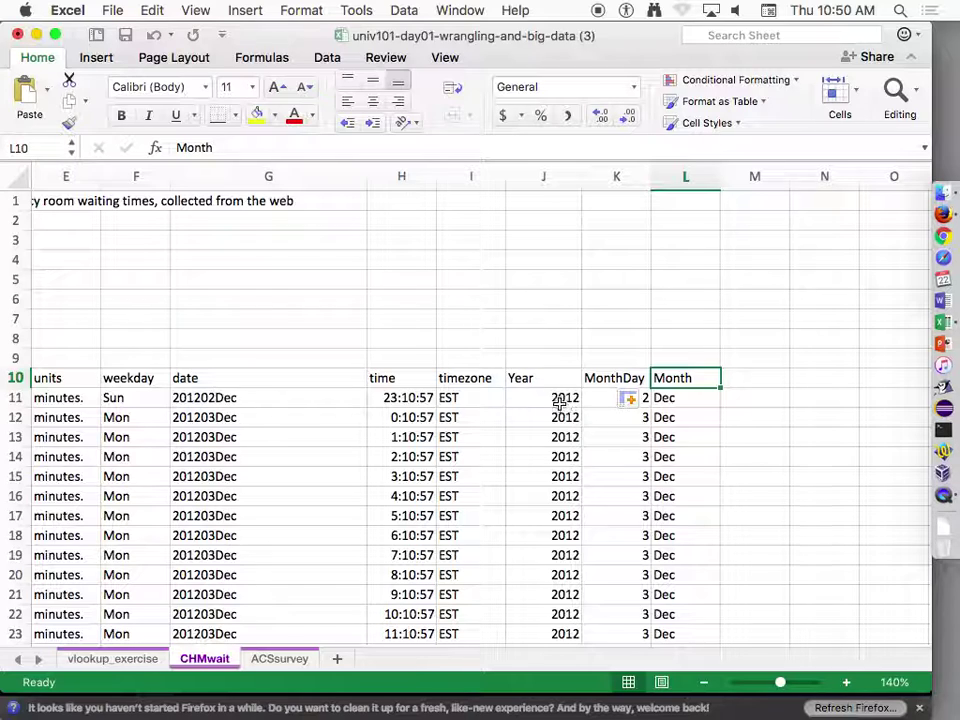
left_click(565, 400)
left_click(600, 398)
left_click(690, 404)
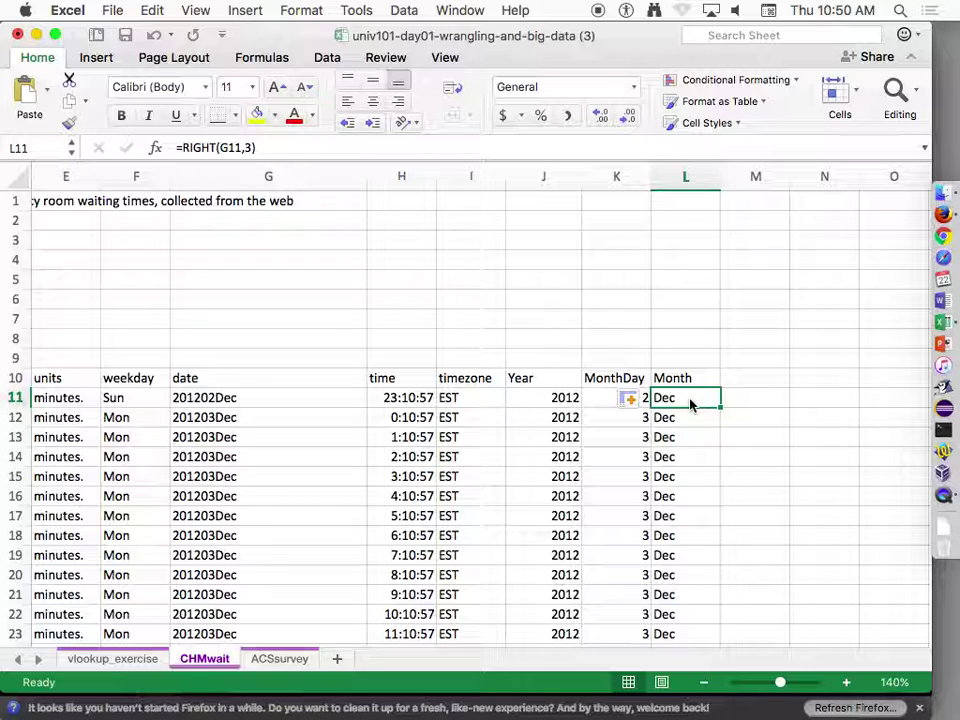
left_click(810, 379)
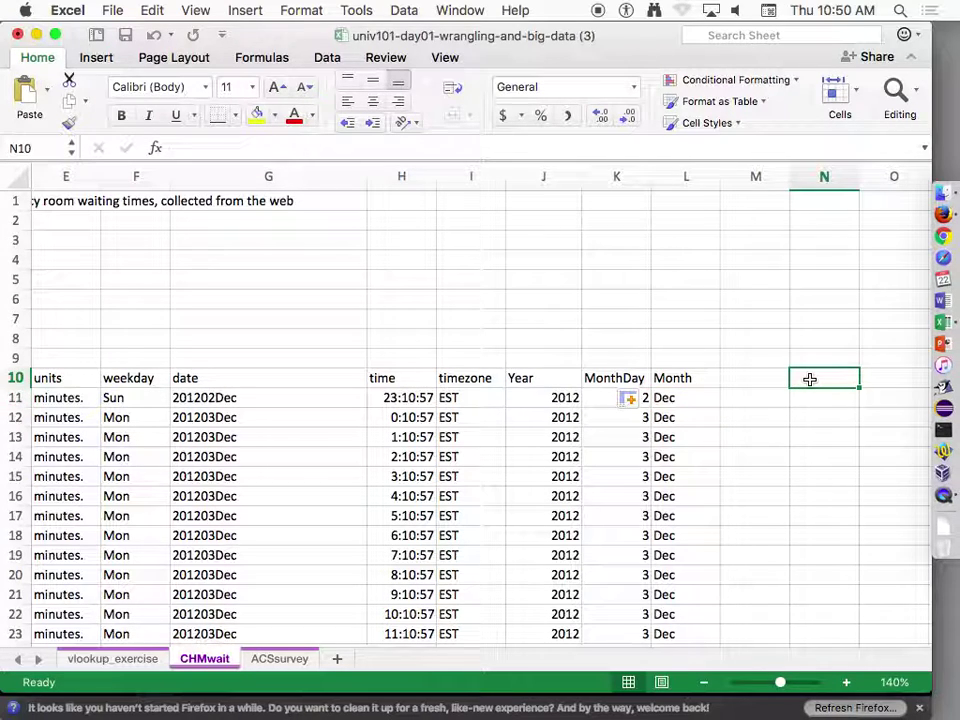
type("ExcelDate")
key("Return")
type("=date(")
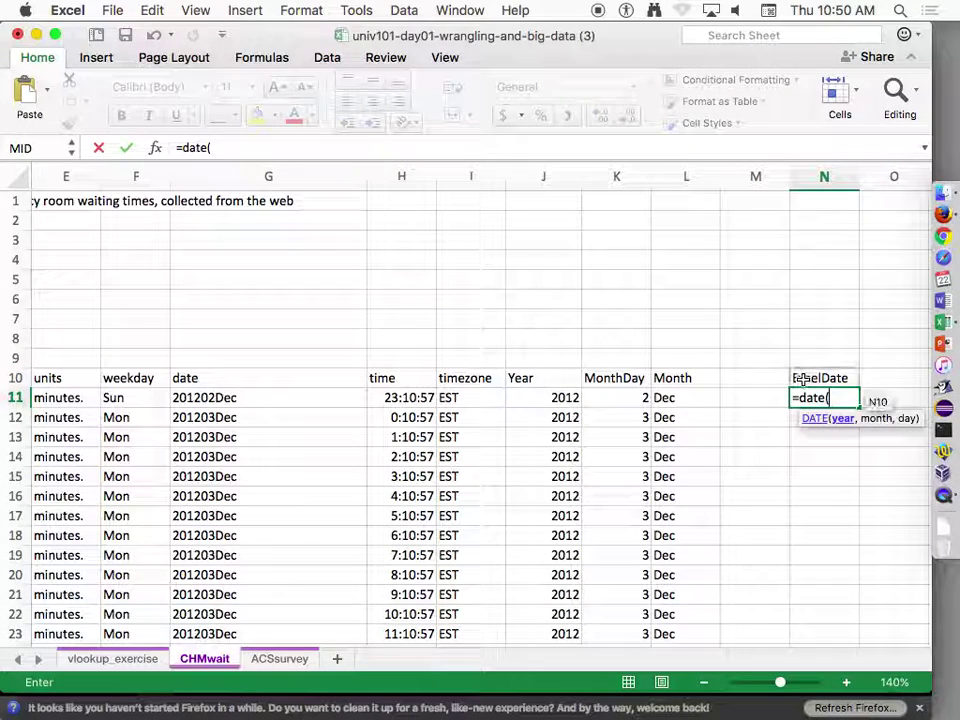
left_click(541, 399)
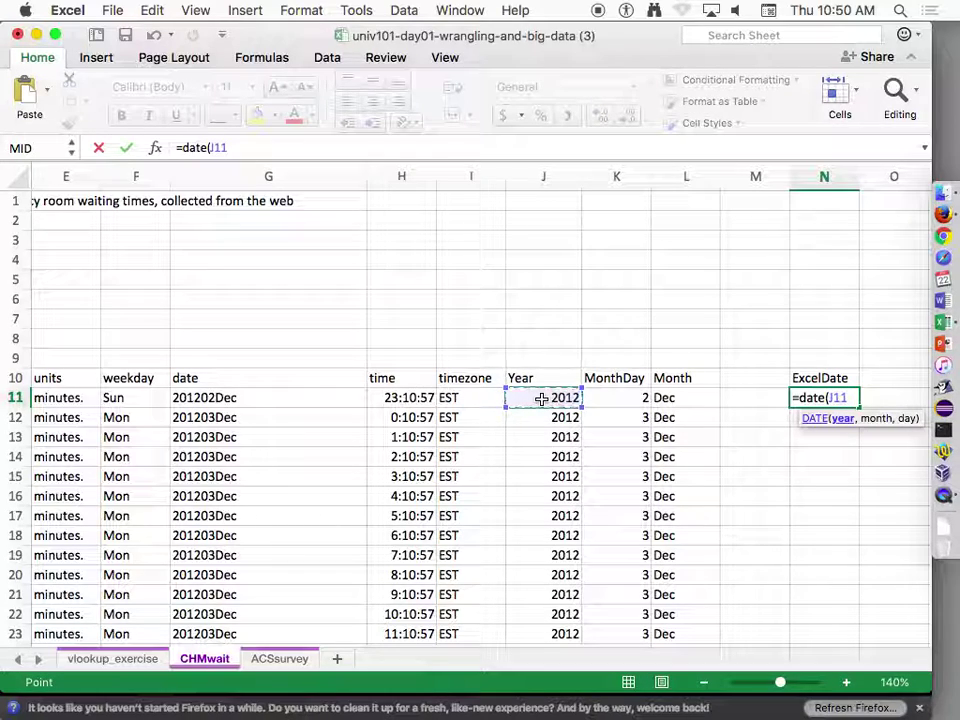
type(",")
left_click(664, 398)
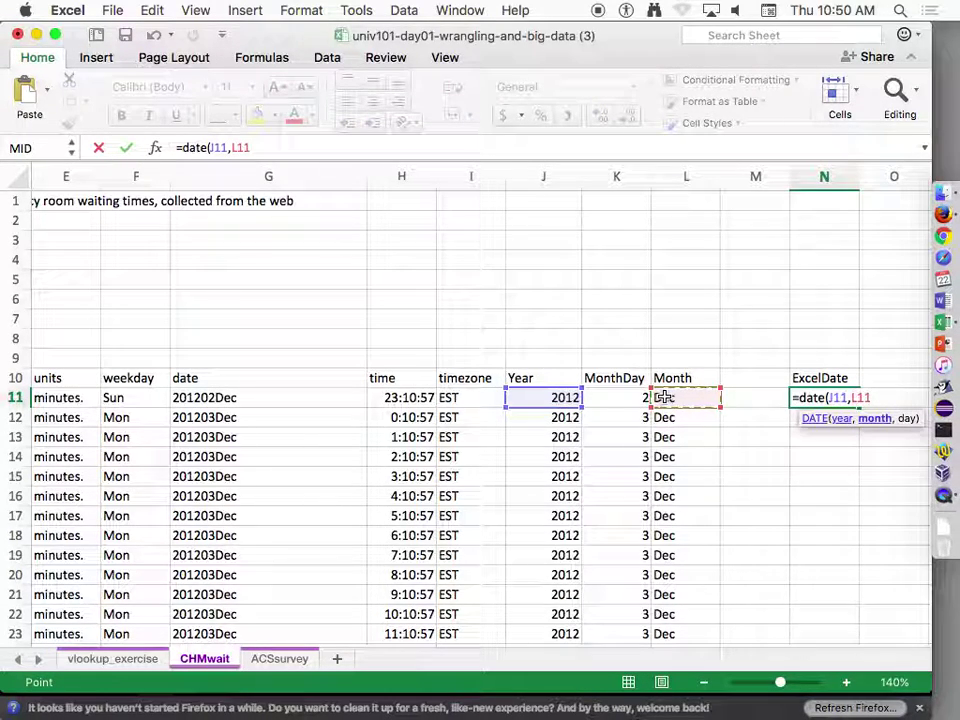
type(",")
left_click(600, 399)
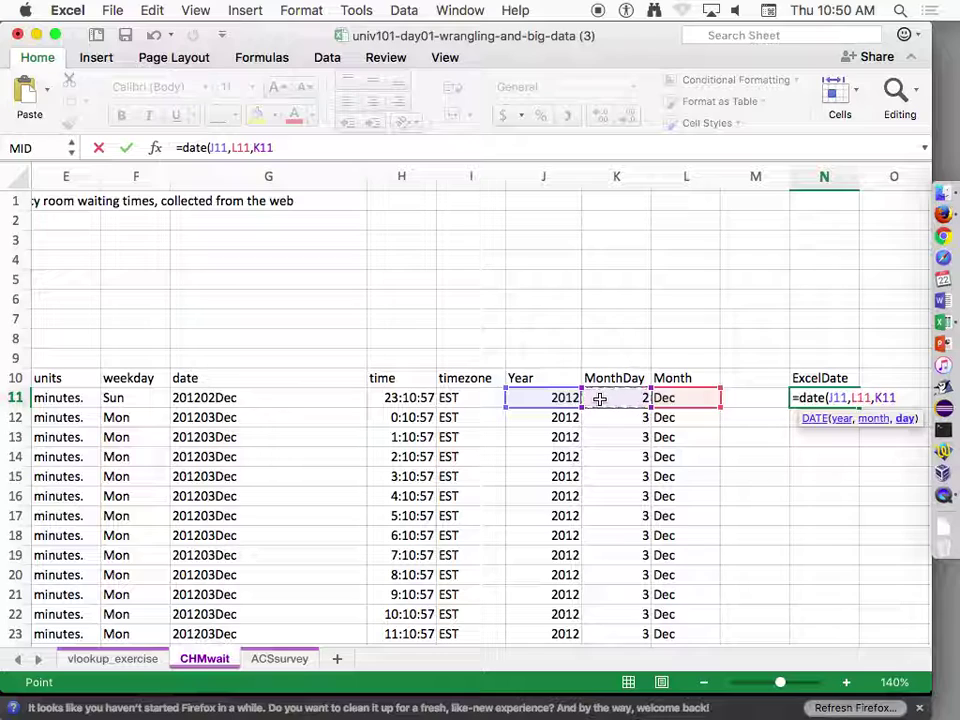
type(")")
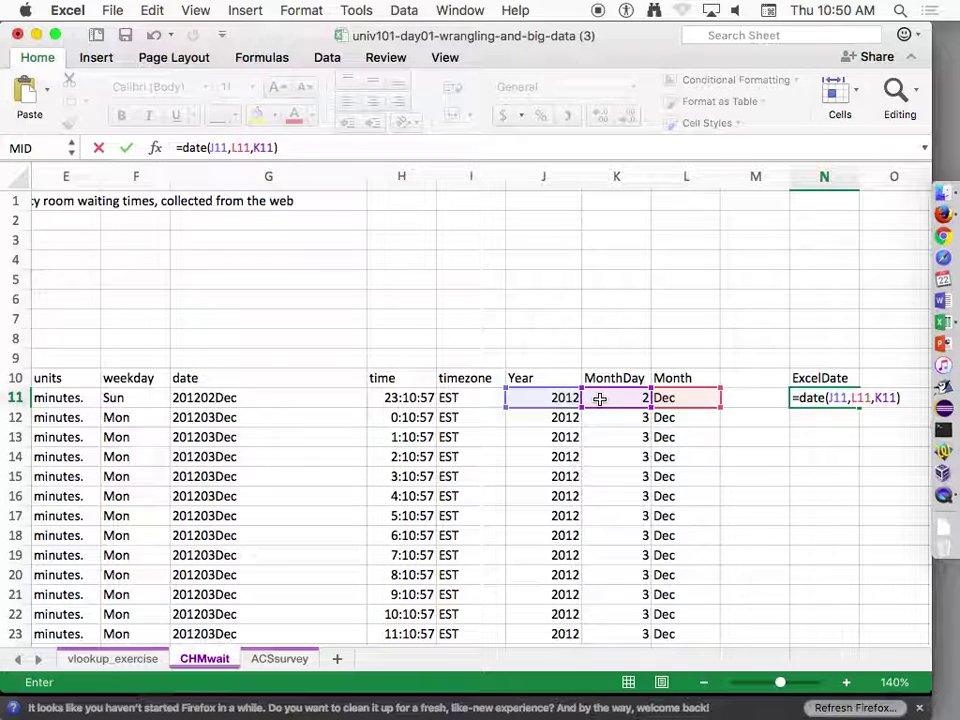
key("Return")
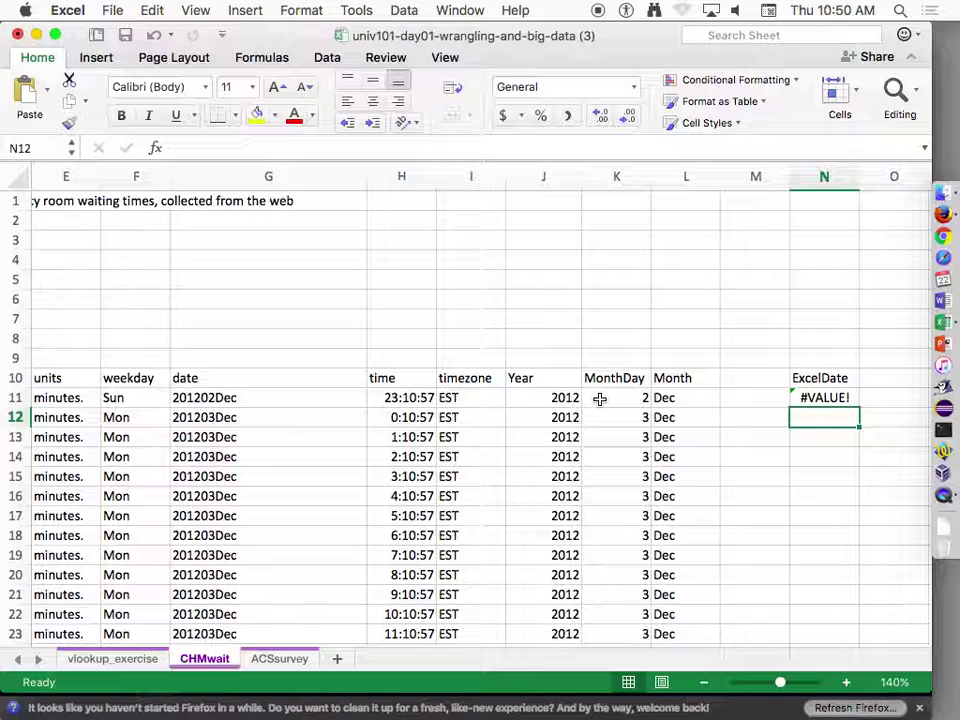
key("Up")
key("Left")
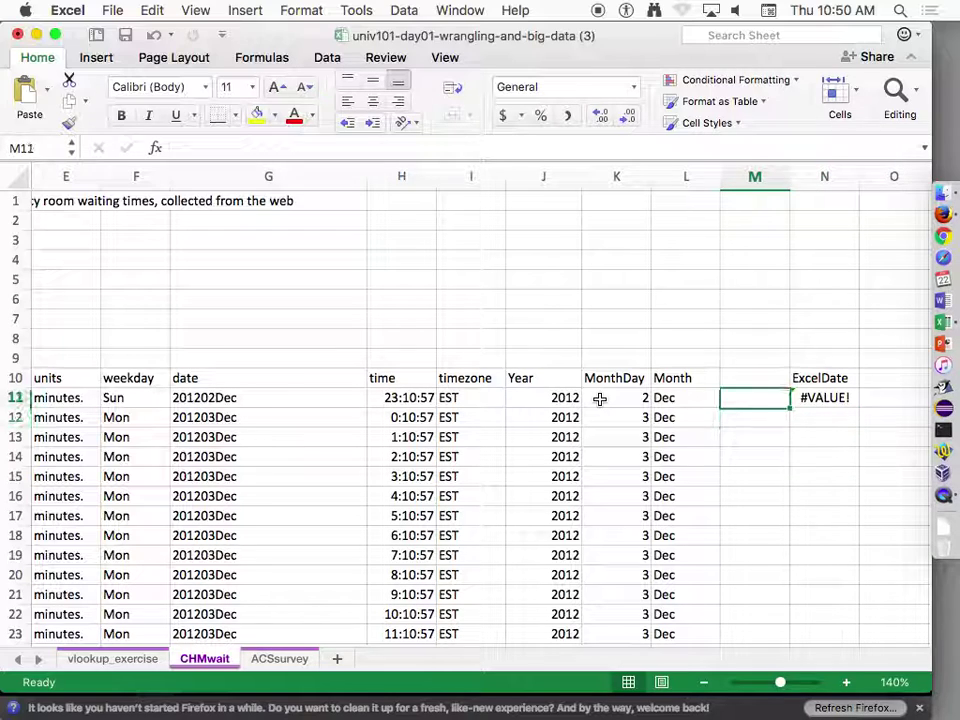
key("Left")
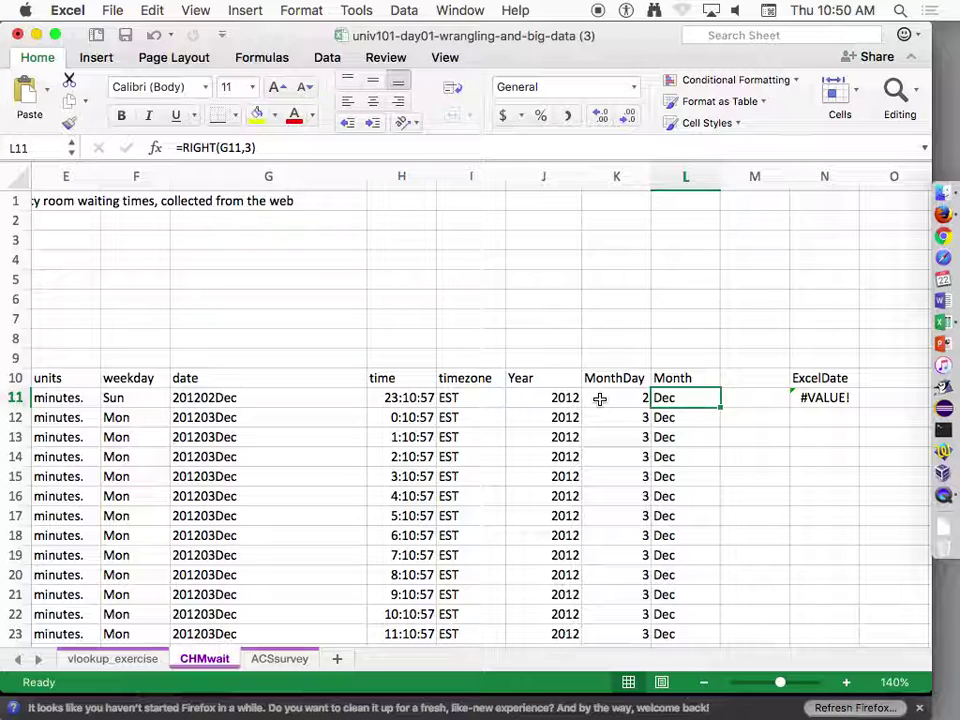
key("Right")
key("Right")
key("Right")
key("Right")
key("Right")
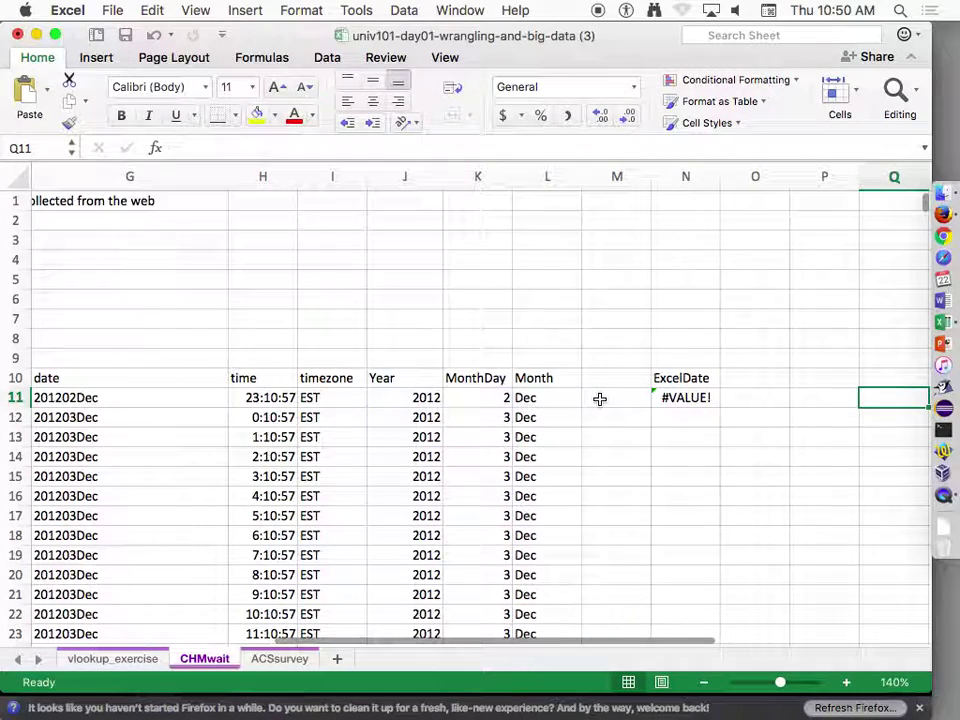
key("Left")
key("Left")
key("Right")
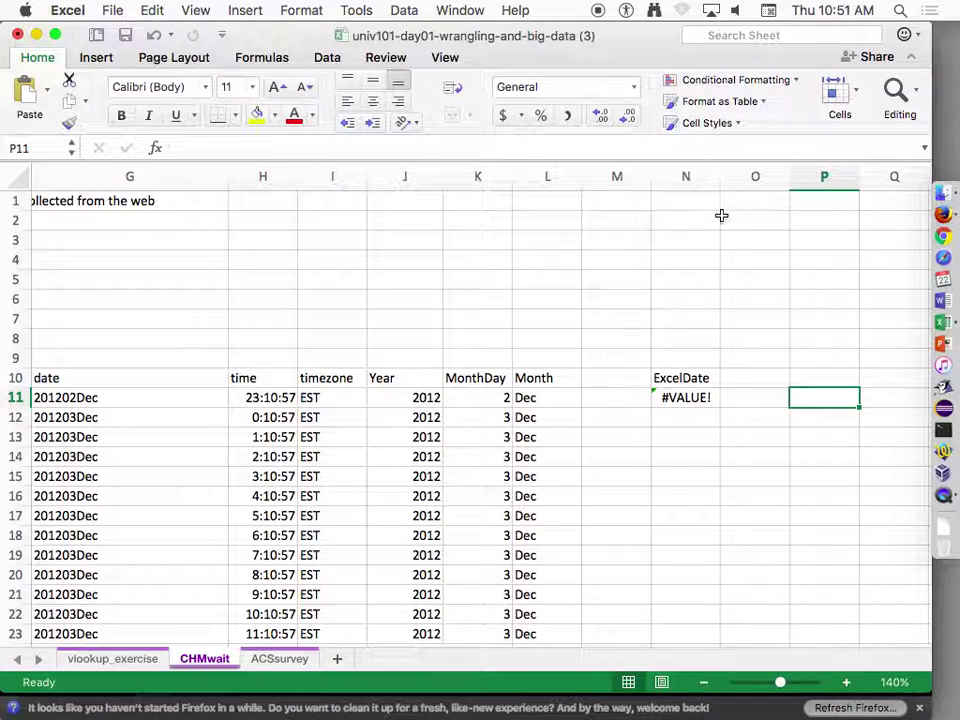
- Enter Jan and Feb in P1:P2 and fill the month names down to Dec
left_click(825, 203)
type("Jan")
key("Return")
type("Feb")
key("Return")
mouse_move(826, 203)
left_mouse_down()
mouse_move(853, 356)
mouse_move(851, 436)
left_mouse_up()
- Enter 1, 2, 3 in Q1:Q3 and extend the month numbers down to 12
left_click(880, 198)
type("1")
key("Return")
type("2")
key("Return")
type("3")
key("Return")
key("Up")
key("Up")
key("shift+Down")
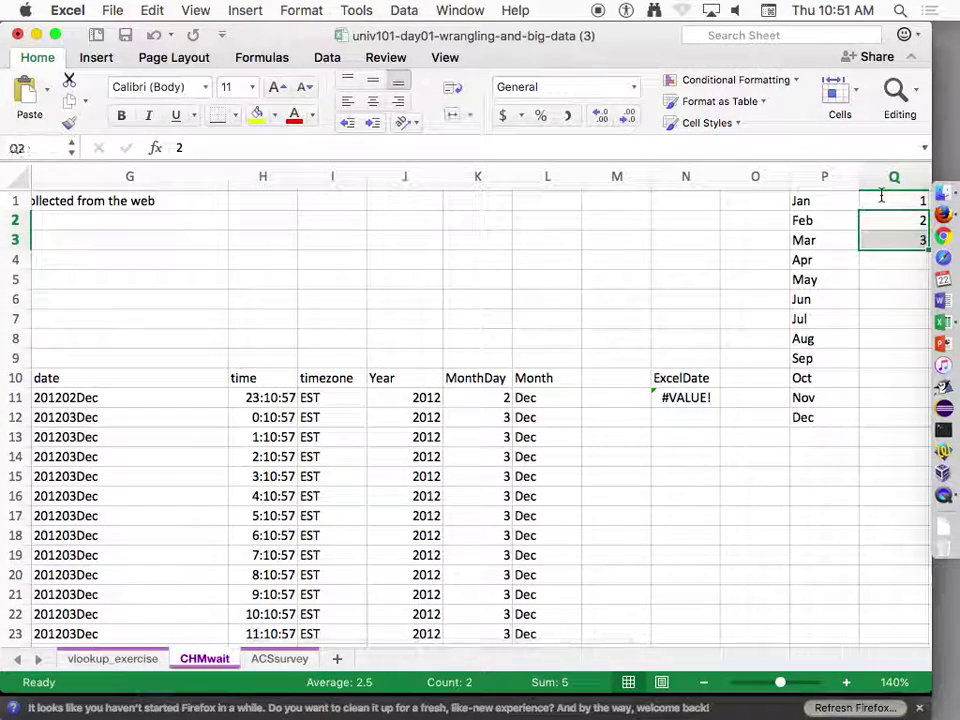
scroll(928, 255, "down", 10)
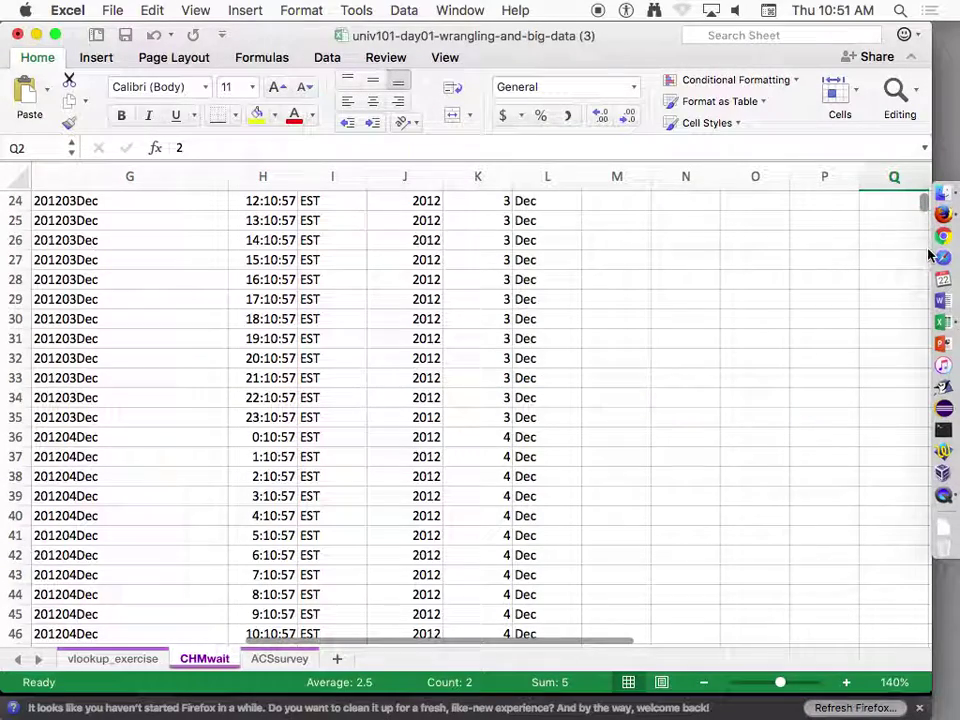
left_click(678, 235)
scroll(678, 236, "up", 8)
scroll(846, 266, "up", 2)
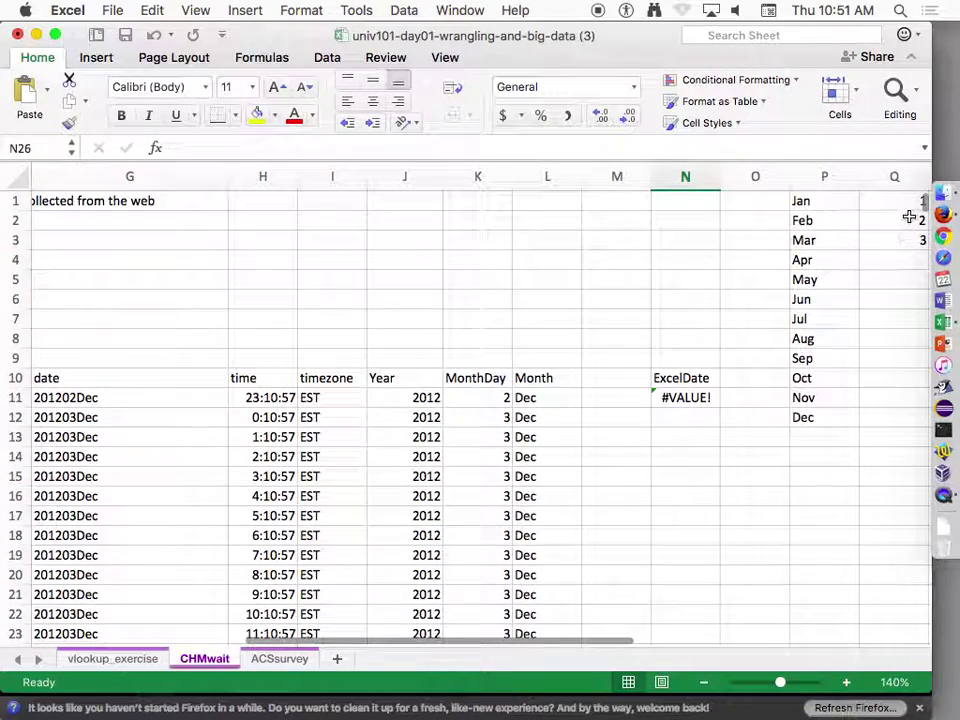
left_click(908, 217)
key("Right")
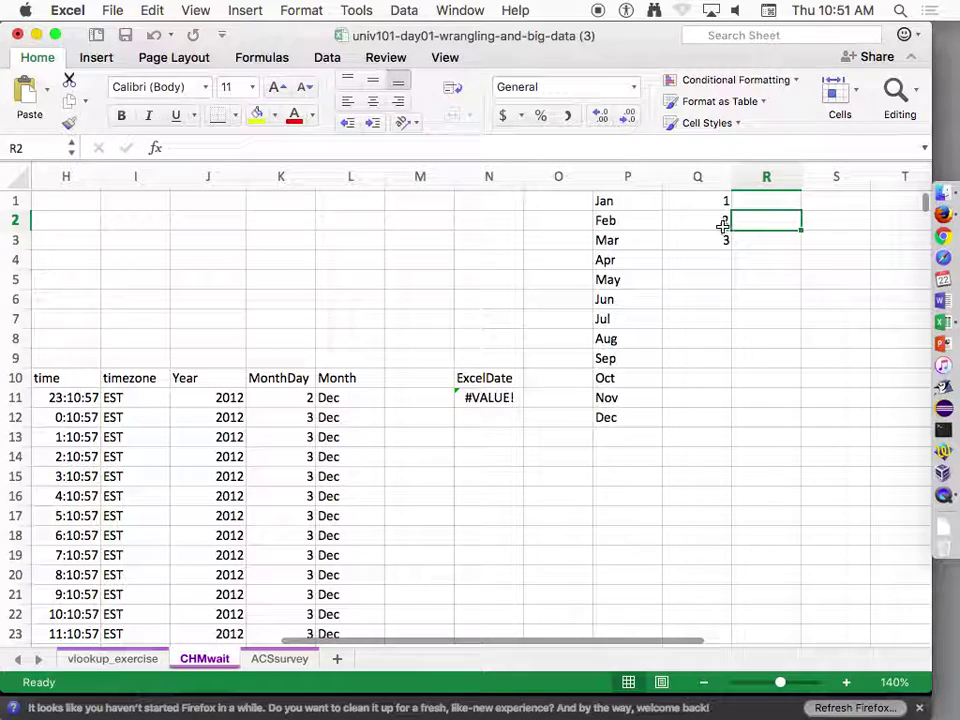
left_click_drag(722, 224, 716, 240)
double_click(731, 250)
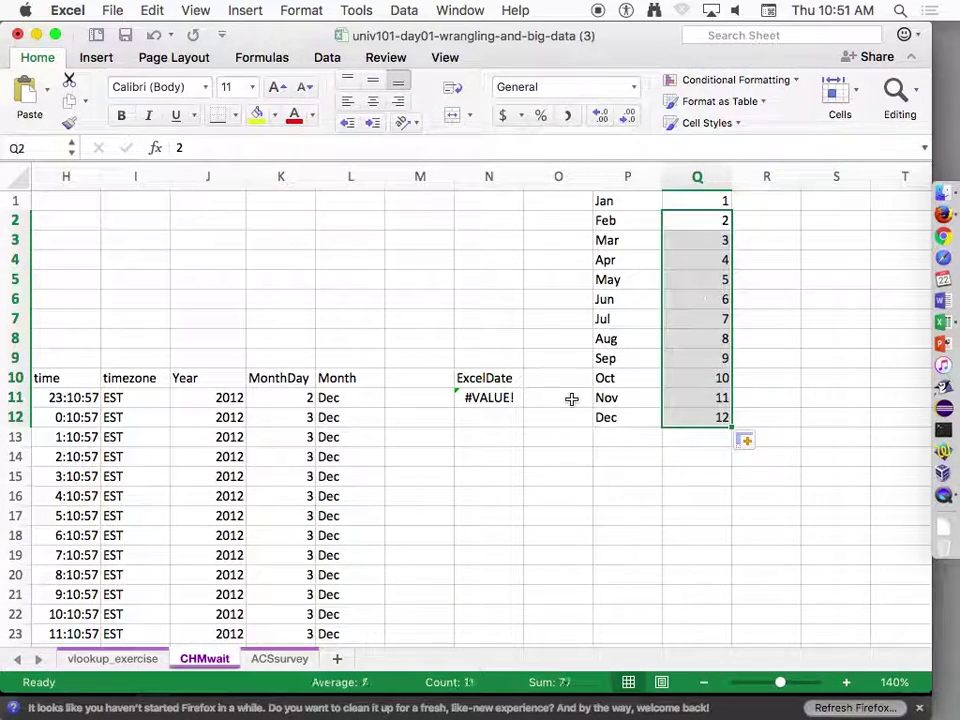
- Add the heading MonthNumber in M10
left_click(411, 379)
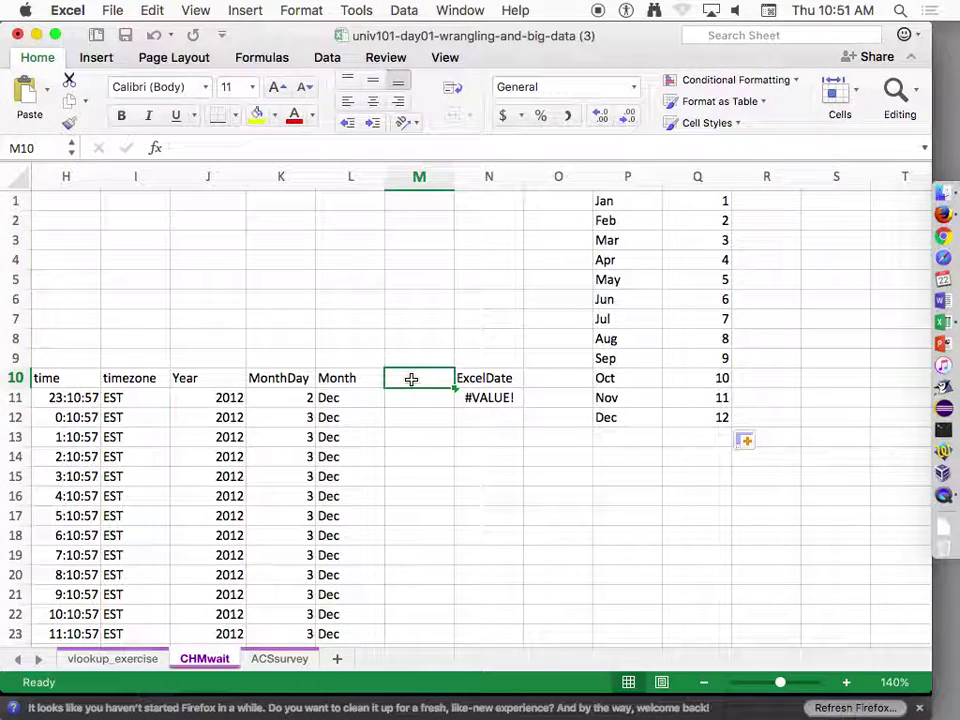
type("MonthNumb")
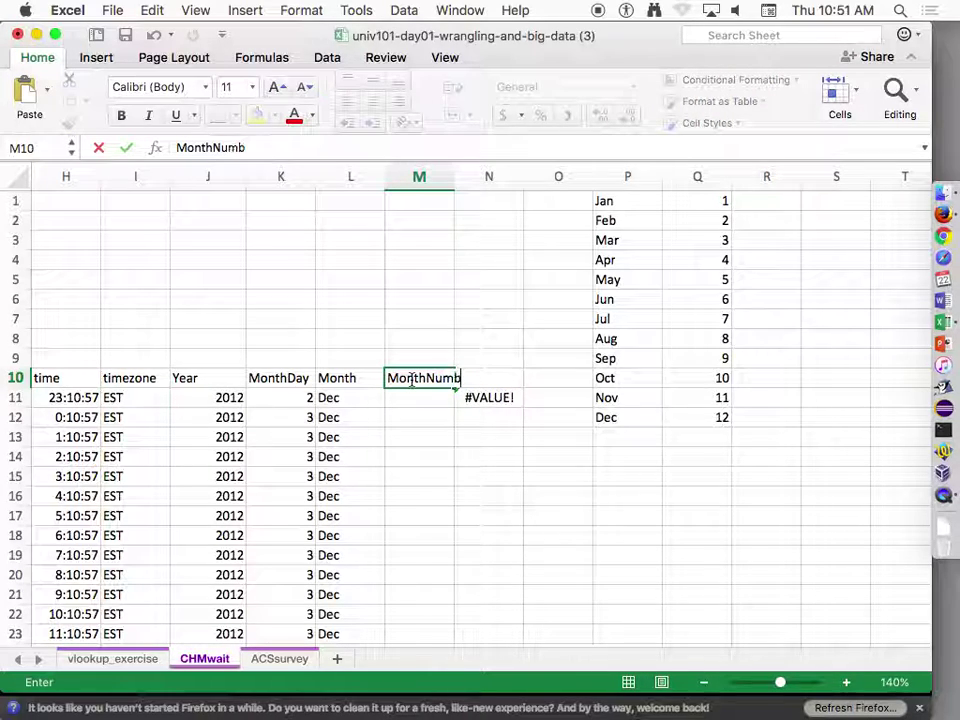
type("er")
key("Tab")
key("Return")
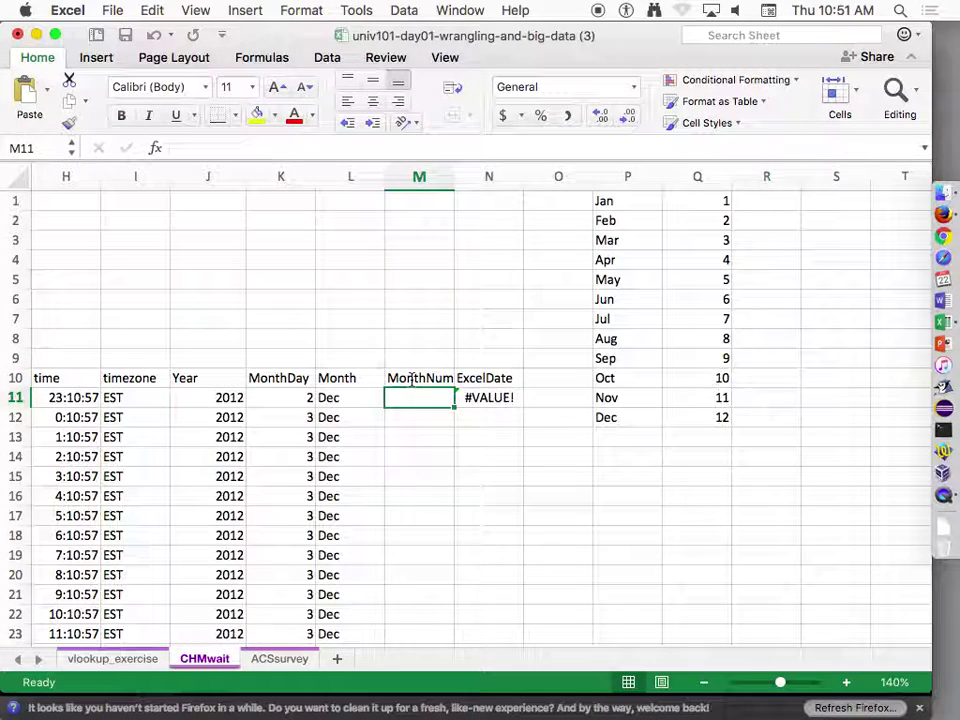
- Enter =VLOOKUP(L11,$P$1:$Q$11,2,FALSE) in M11, which returns #N/A
type("=vlookup(")
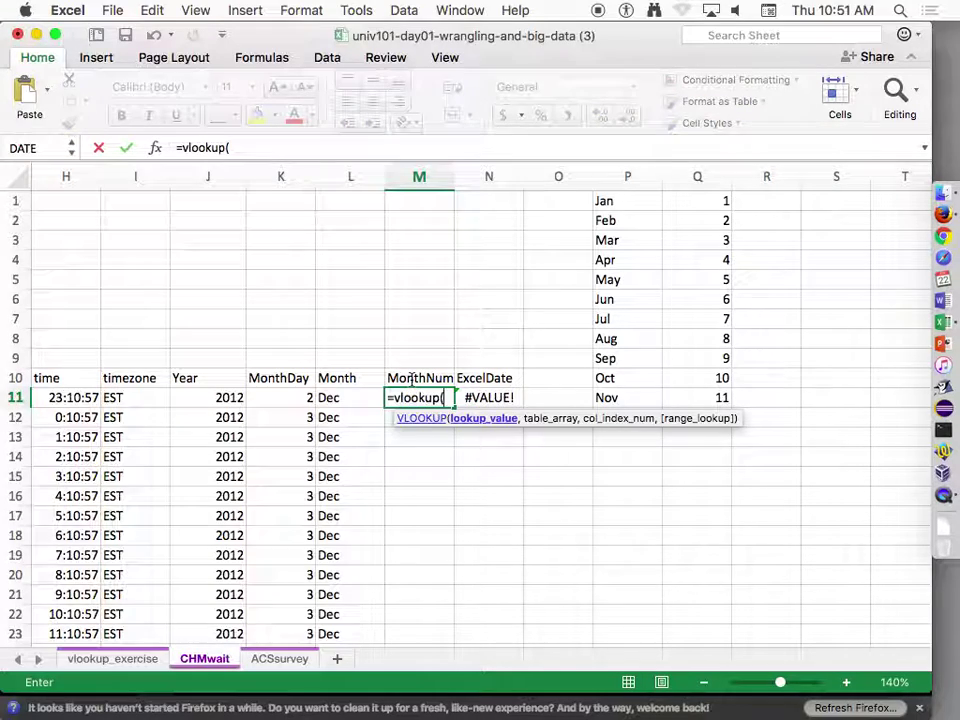
key("Left")
type(",")
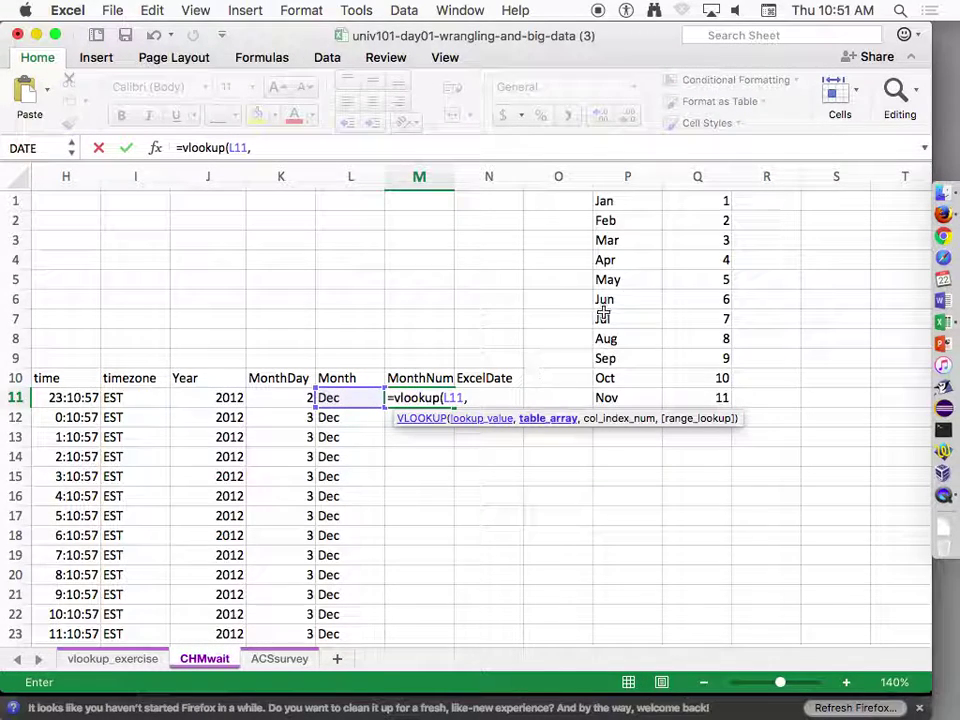
mouse_move(639, 195)
left_mouse_down()
mouse_move(690, 296)
mouse_move(717, 397)
left_mouse_up()
key("super+t")
type(",2")
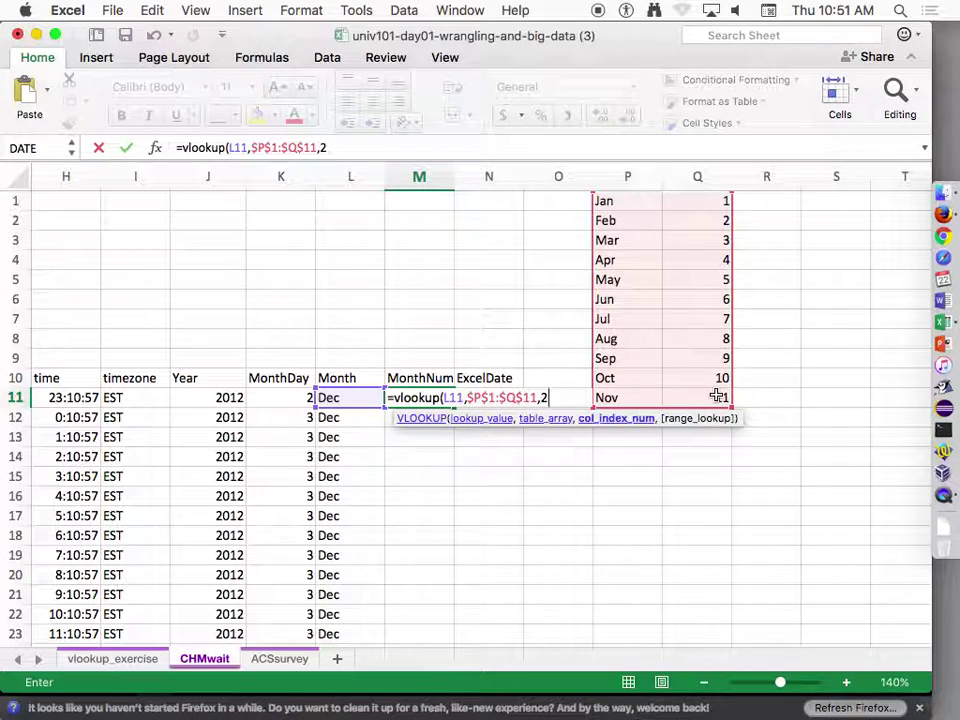
type(",f")
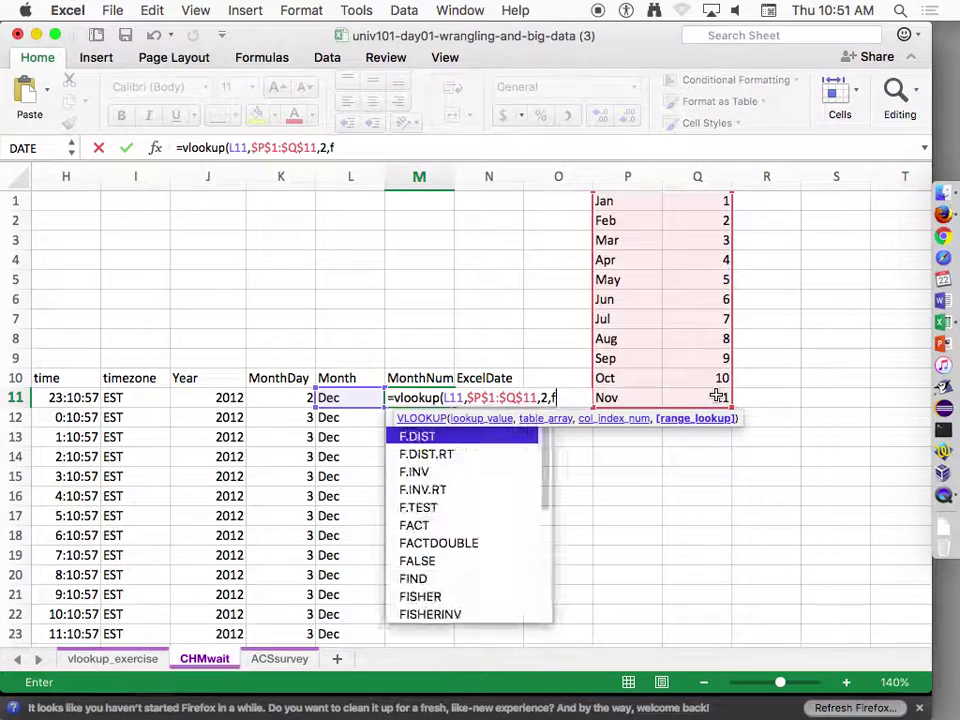
type("alse")
key("Return")
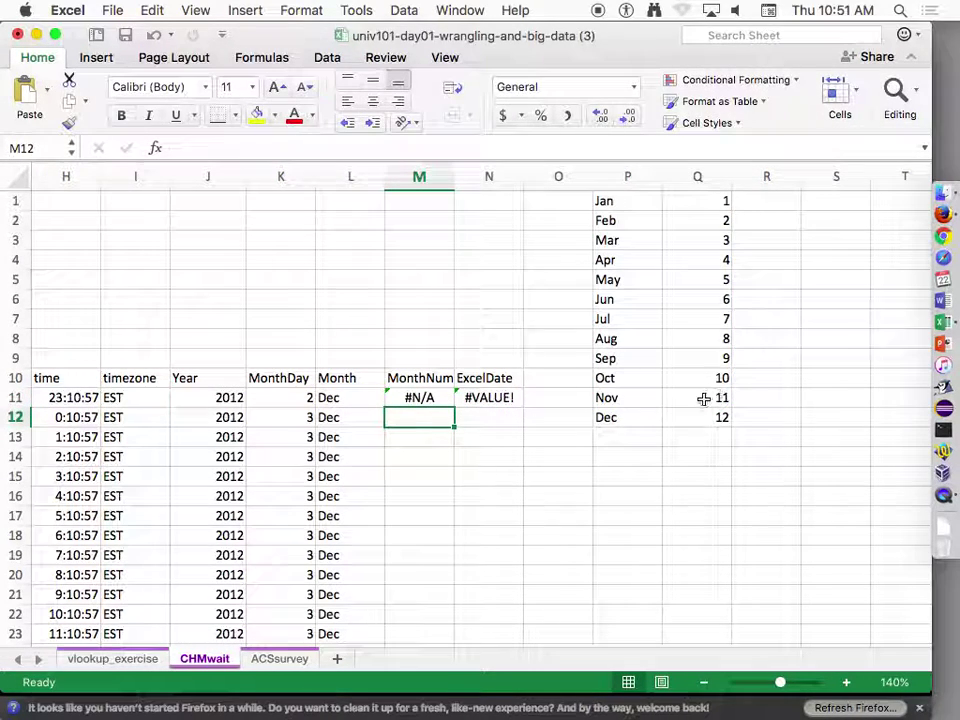
double_click(439, 397)
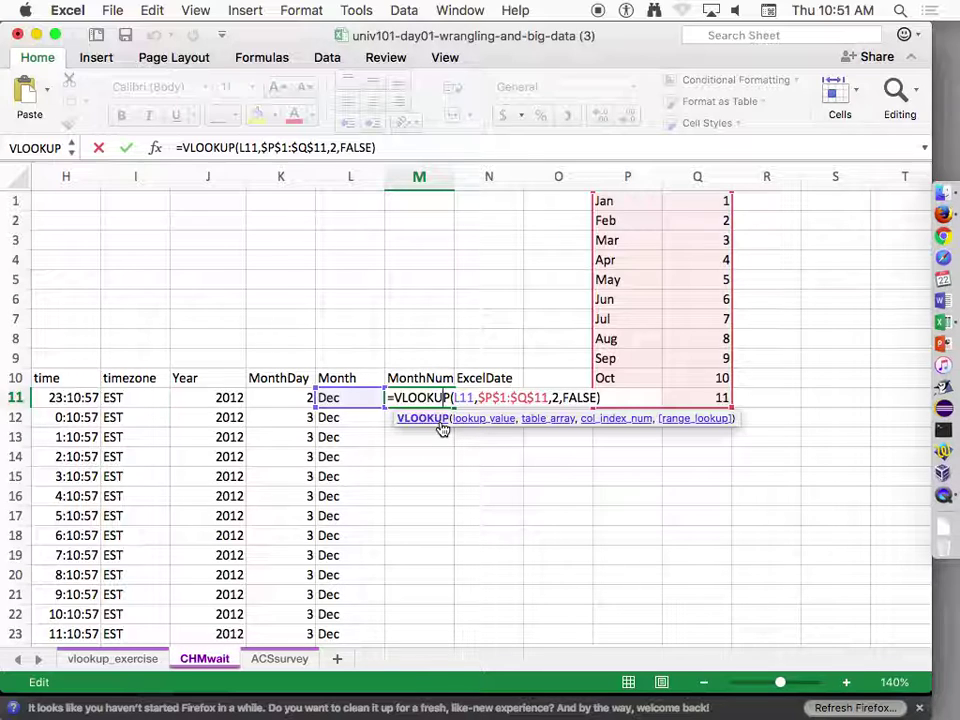
key("Escape")
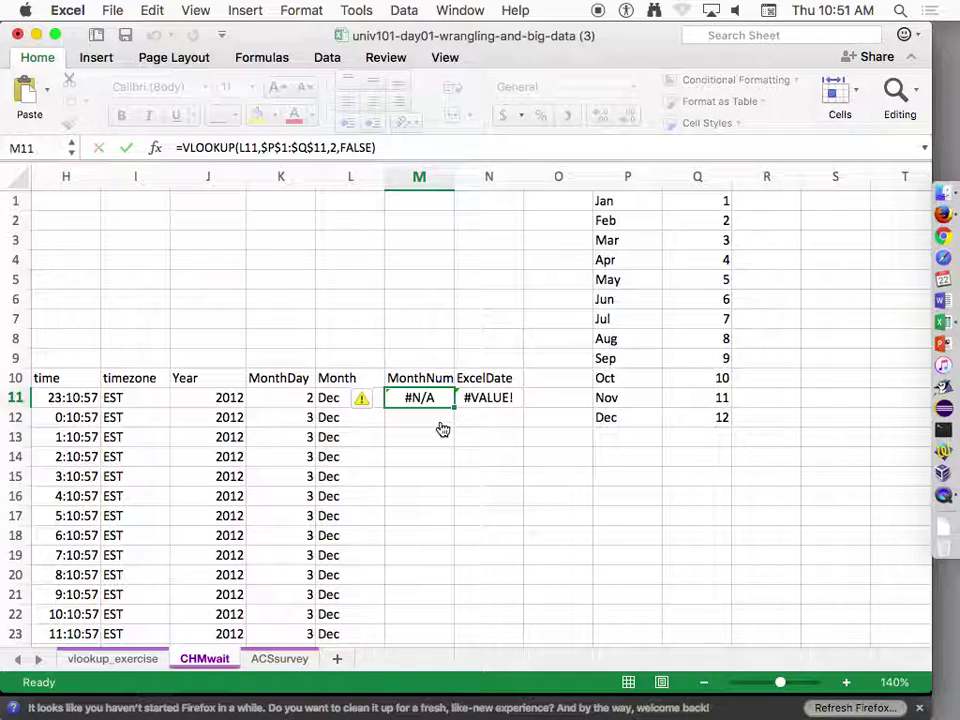
left_click(336, 399)
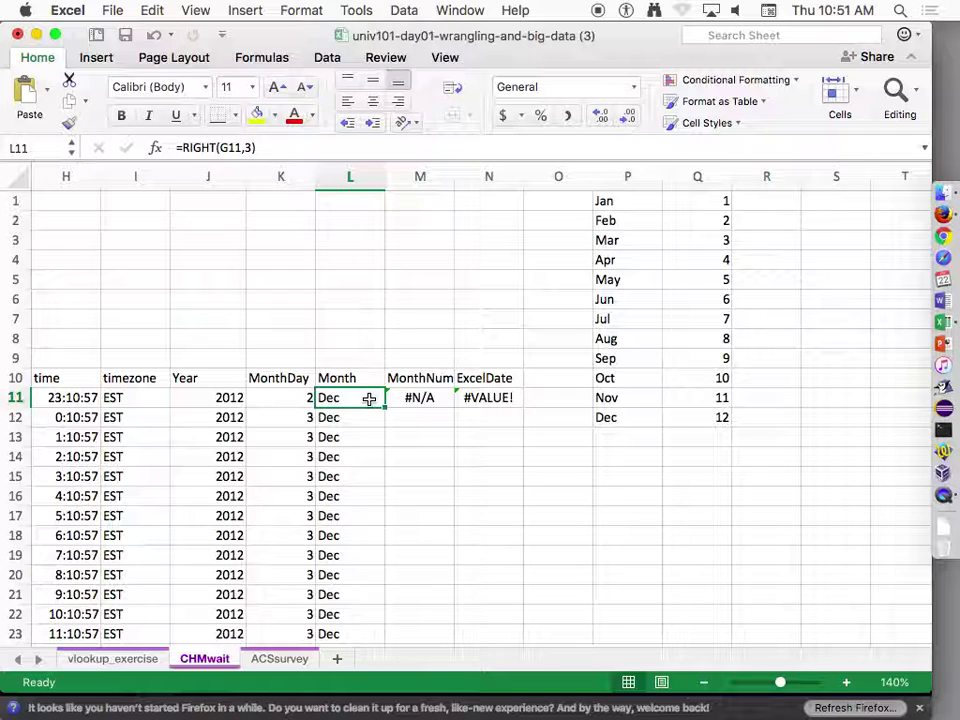
left_click(440, 398)
double_click(435, 398)
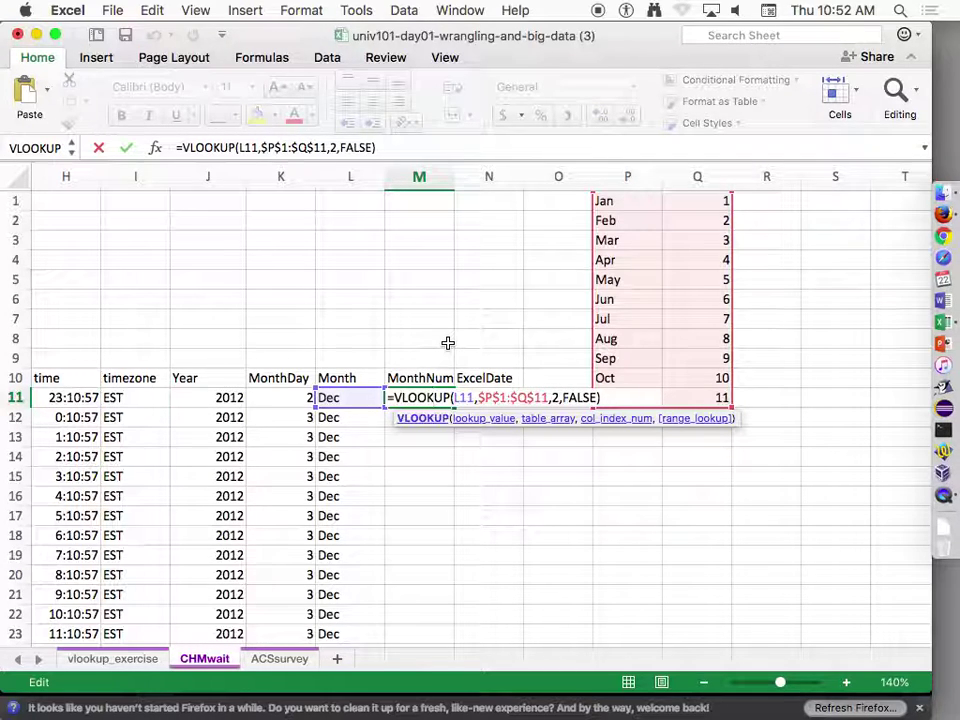
key("ctrl+Return")
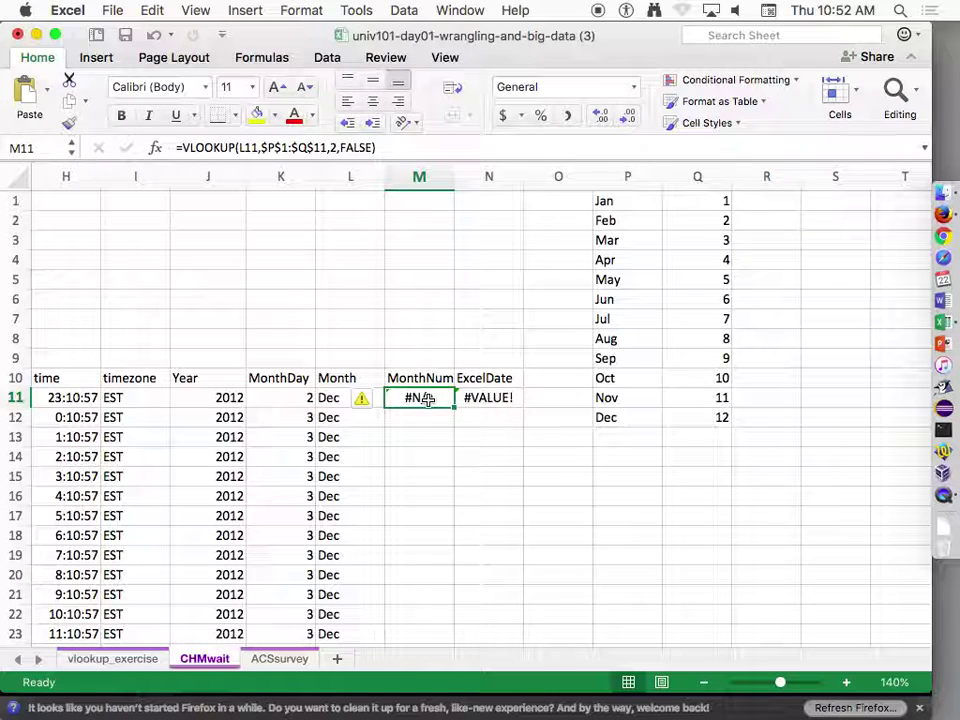
left_click(643, 421)
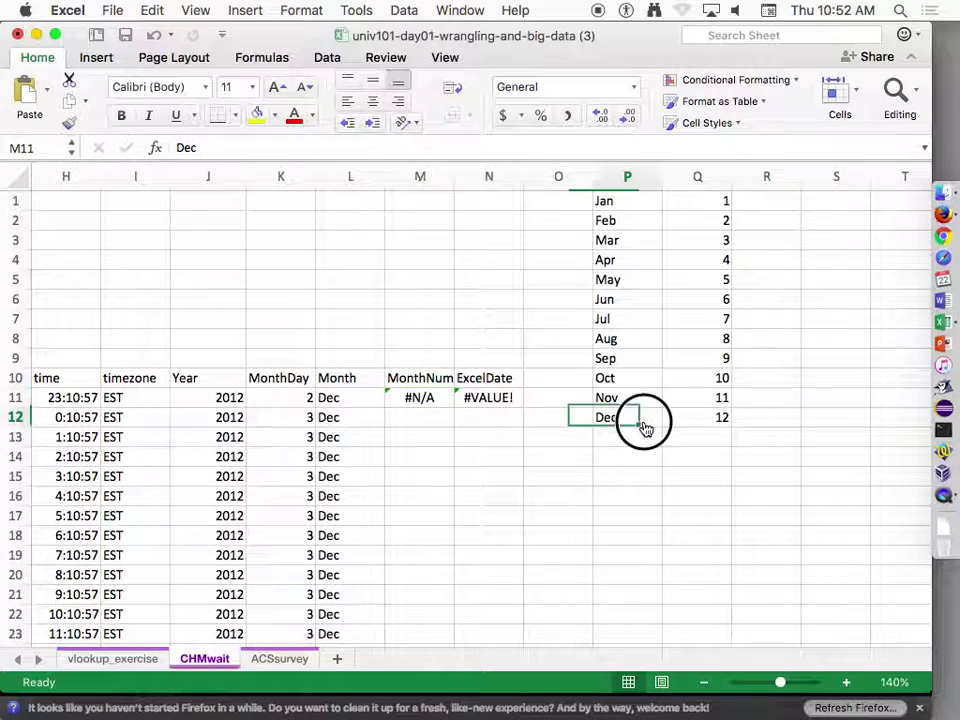
key("BackSpace")
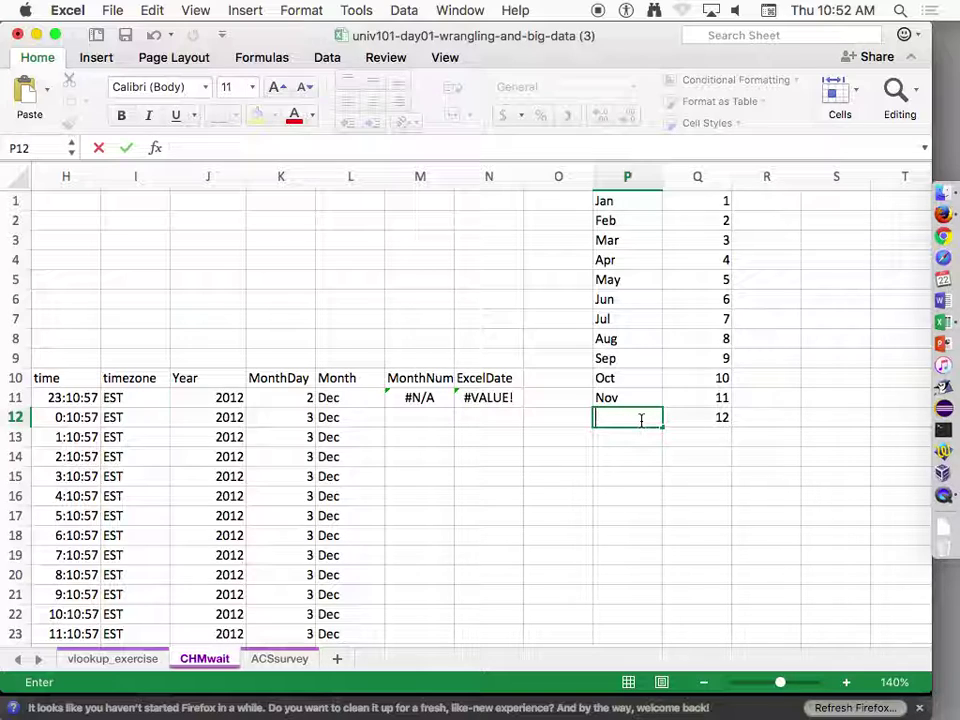
type("Dec")
key("Return")
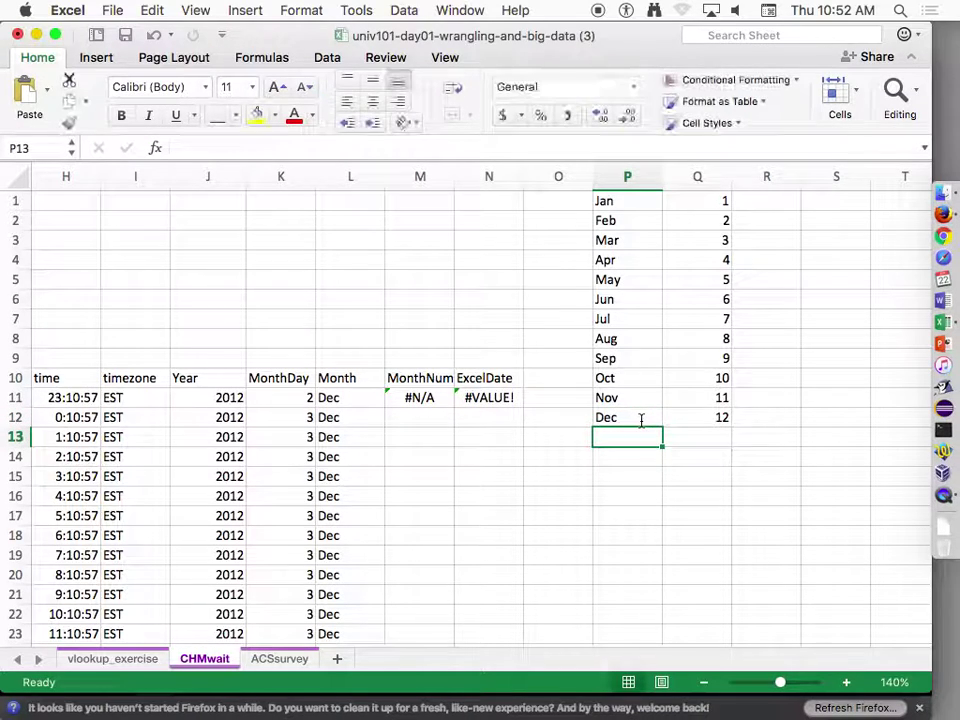
left_click(641, 420)
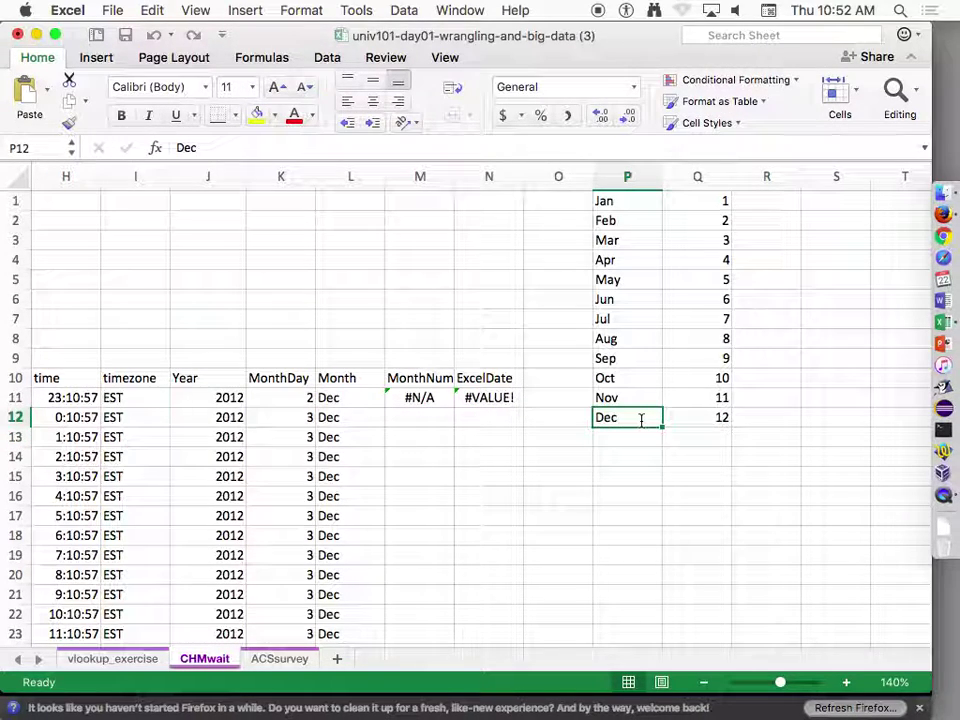
key("Up")
key("Left")
key("Left")
key("Left")
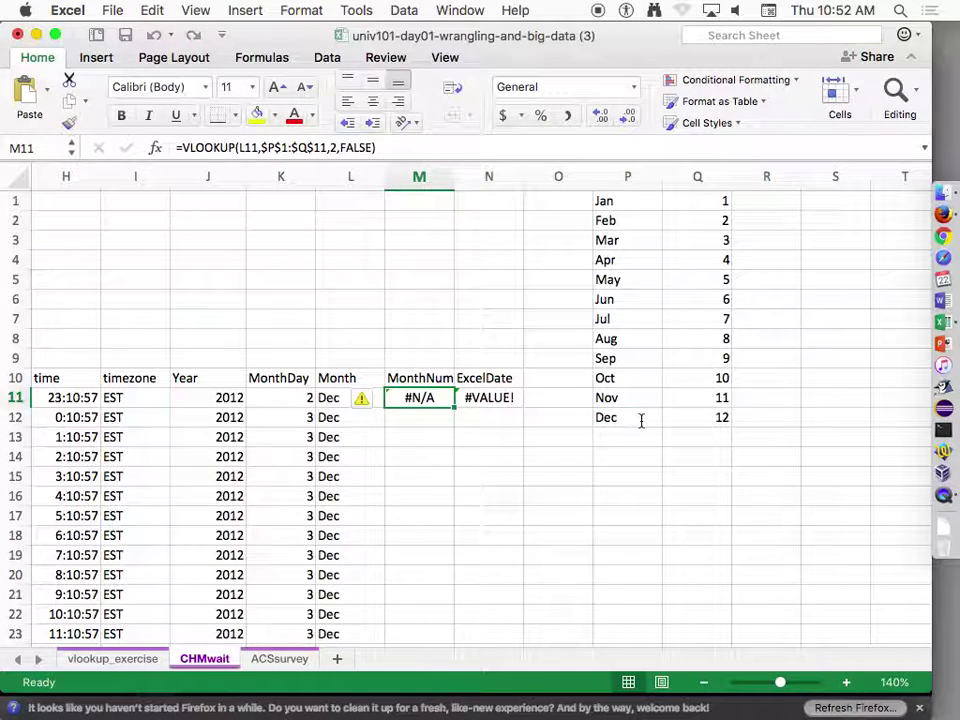
key("Right")
key("Right")
key("Right")
key("Down")
type("Dec")
key("Return")
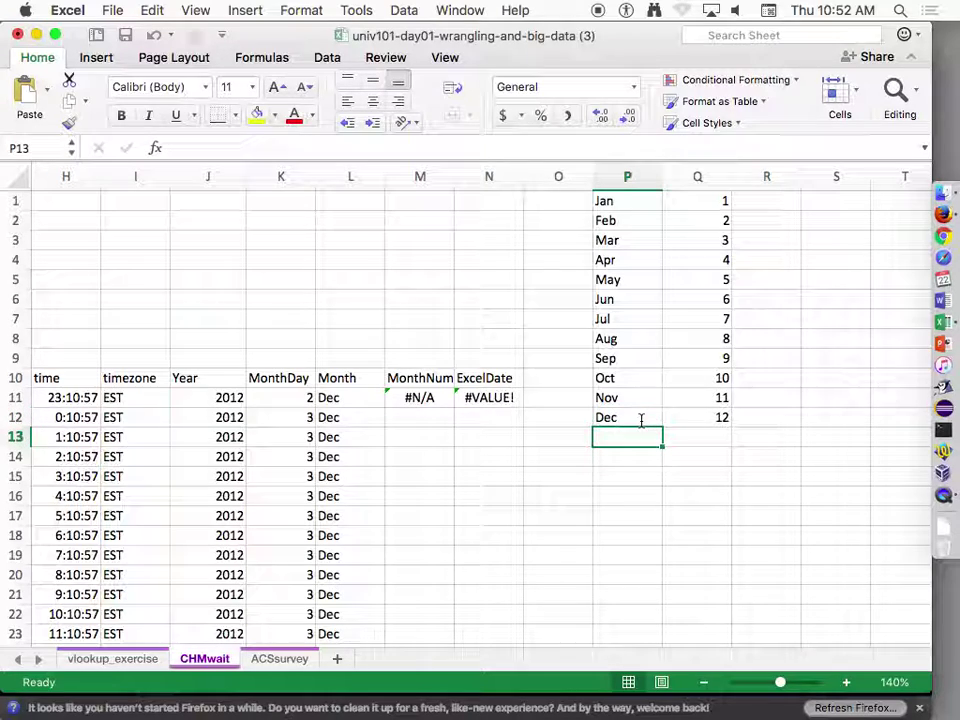
key("Up")
key("Up")
key("Down")
key("Up")
key("Left")
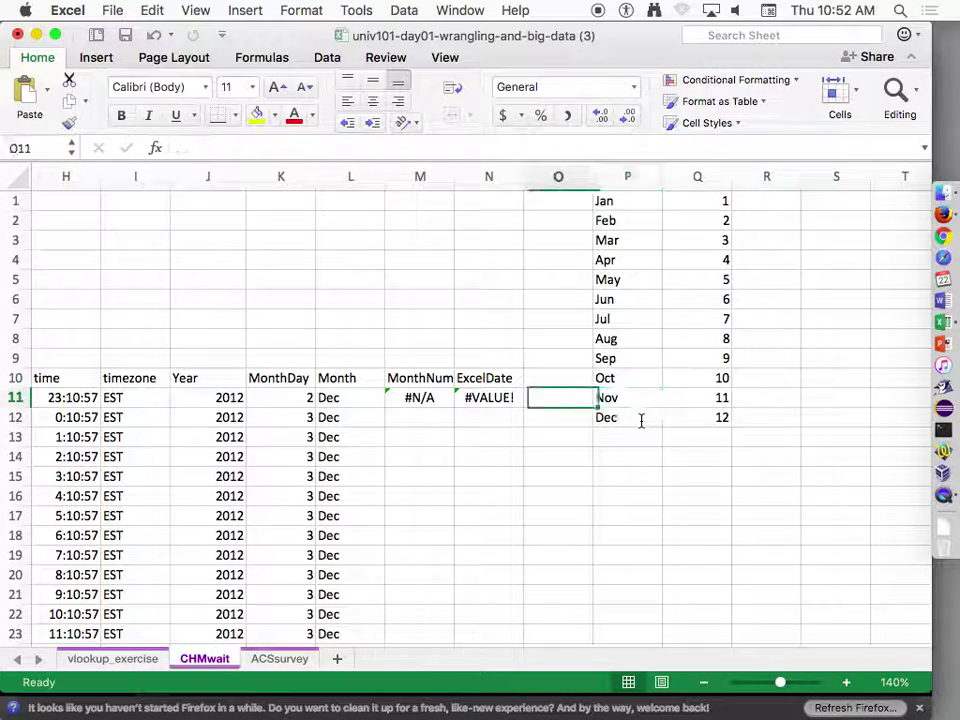
key("Left")
key("Left")
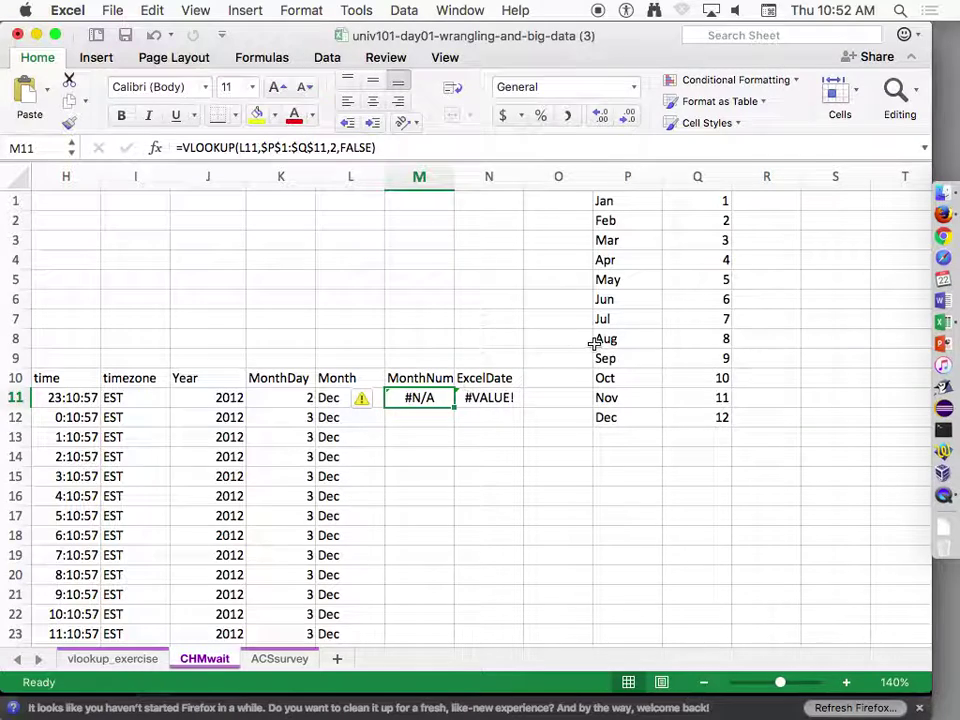
left_click(366, 399)
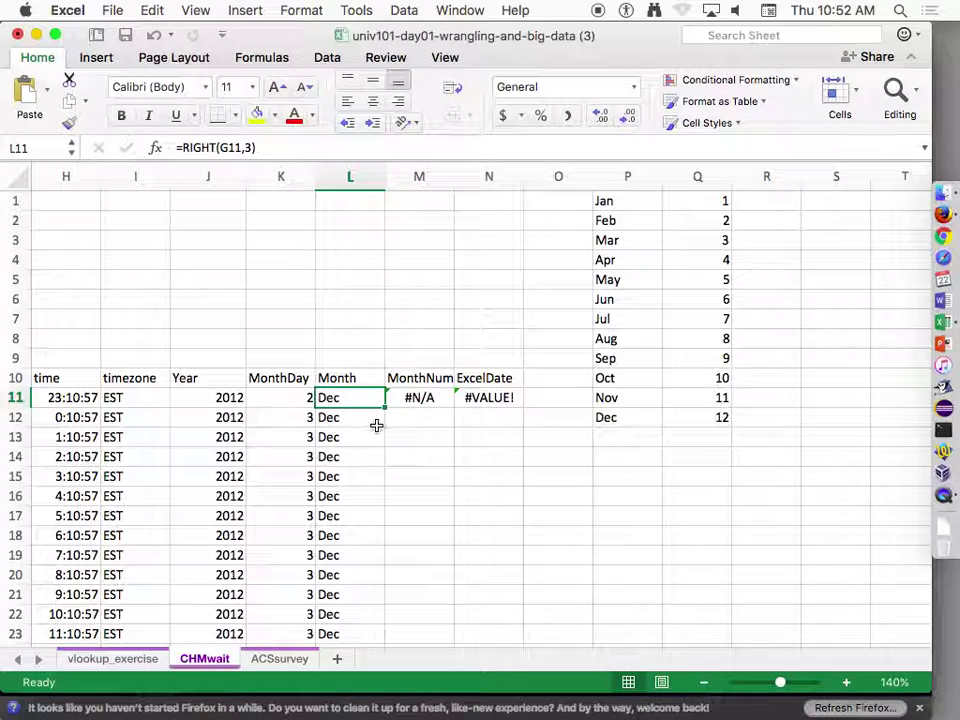
type("Jan")
key("Return")
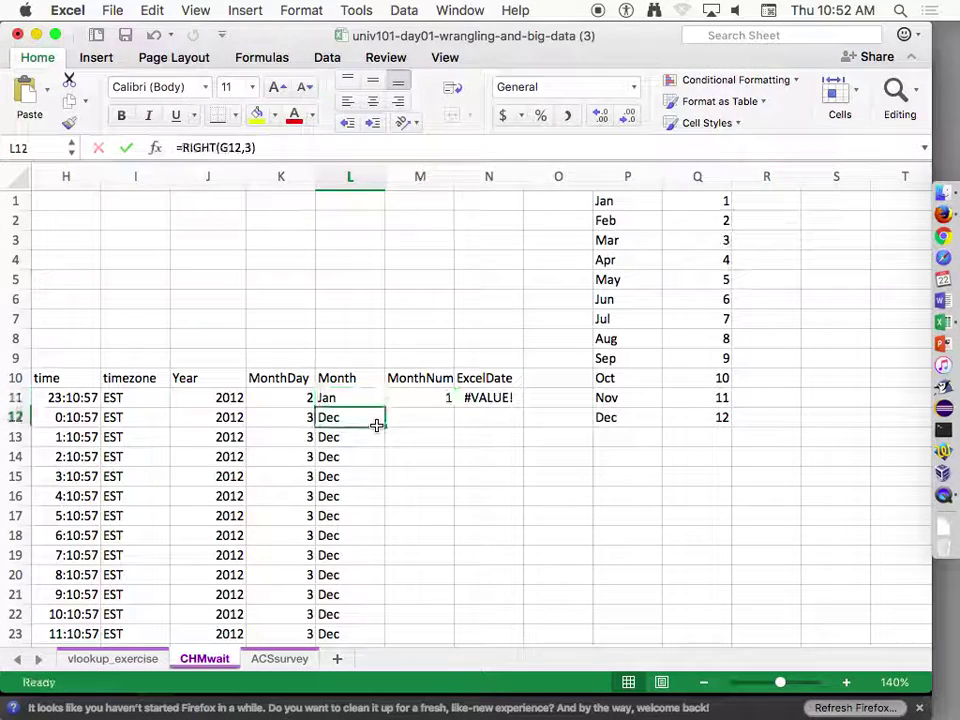
key("Up")
type("Dec")
key("Return")
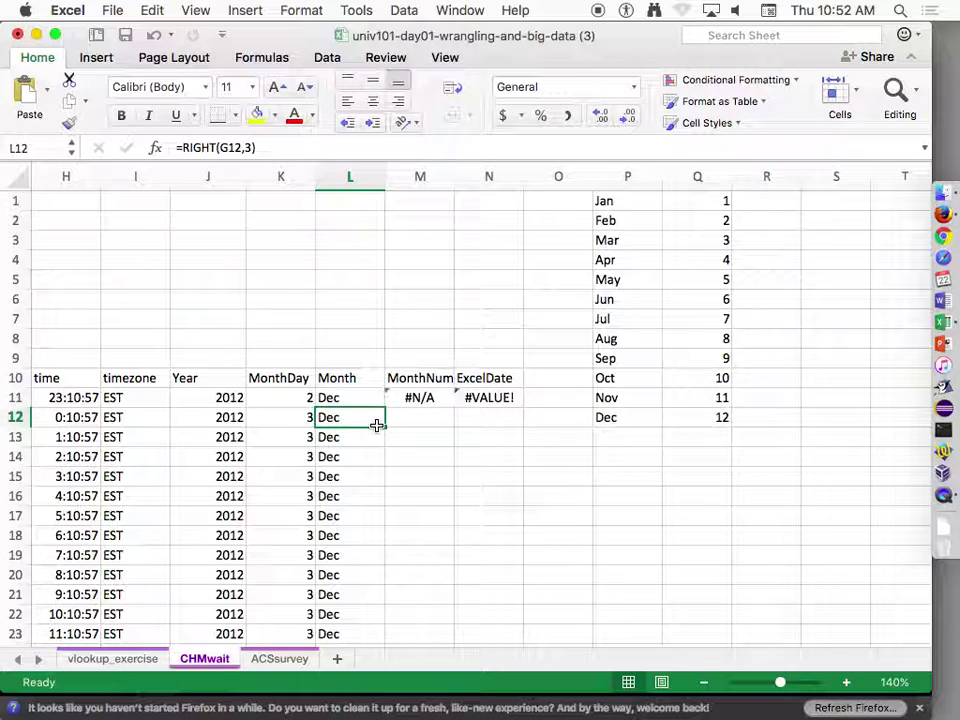
key("Up")
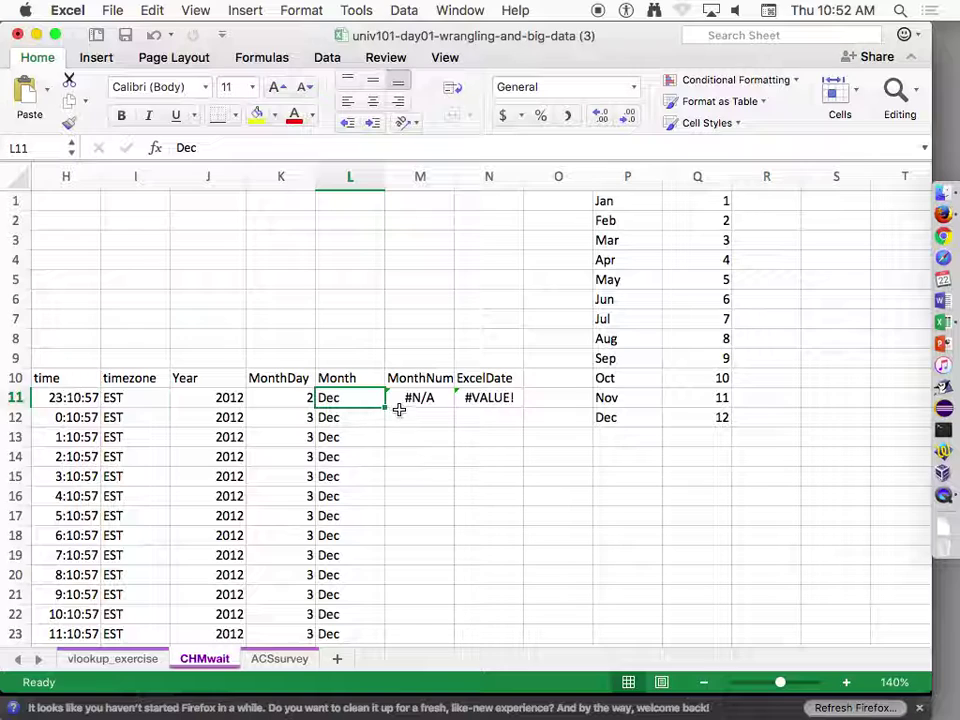
- Extend M11's lookup range to $P$1:$Q$12 and fill MonthNum down the column
double_click(402, 407)
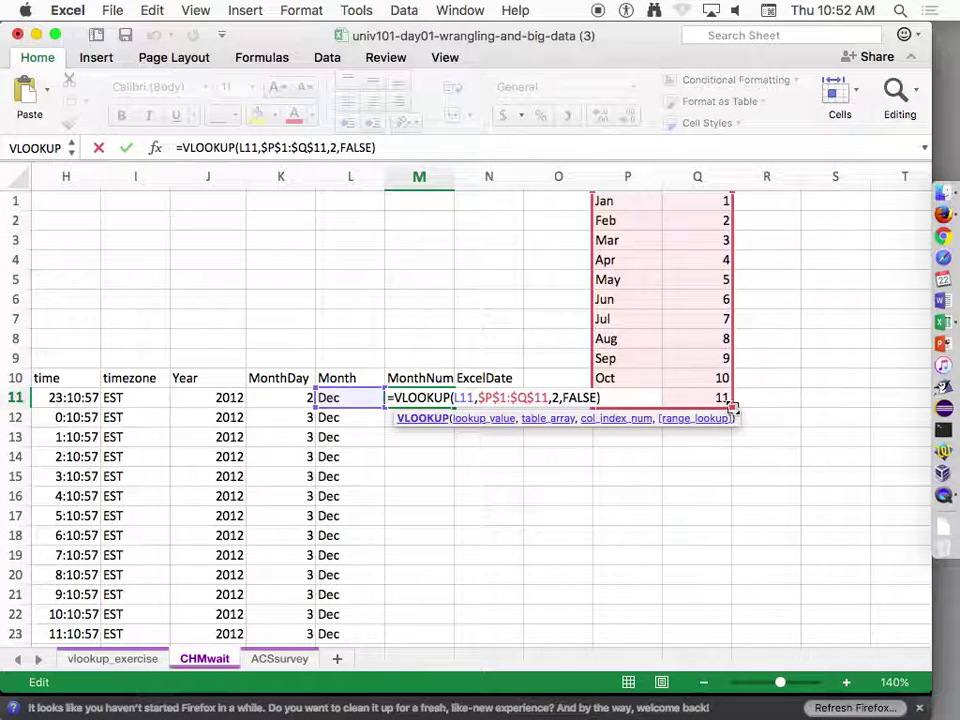
left_click_drag(732, 408, 730, 426)
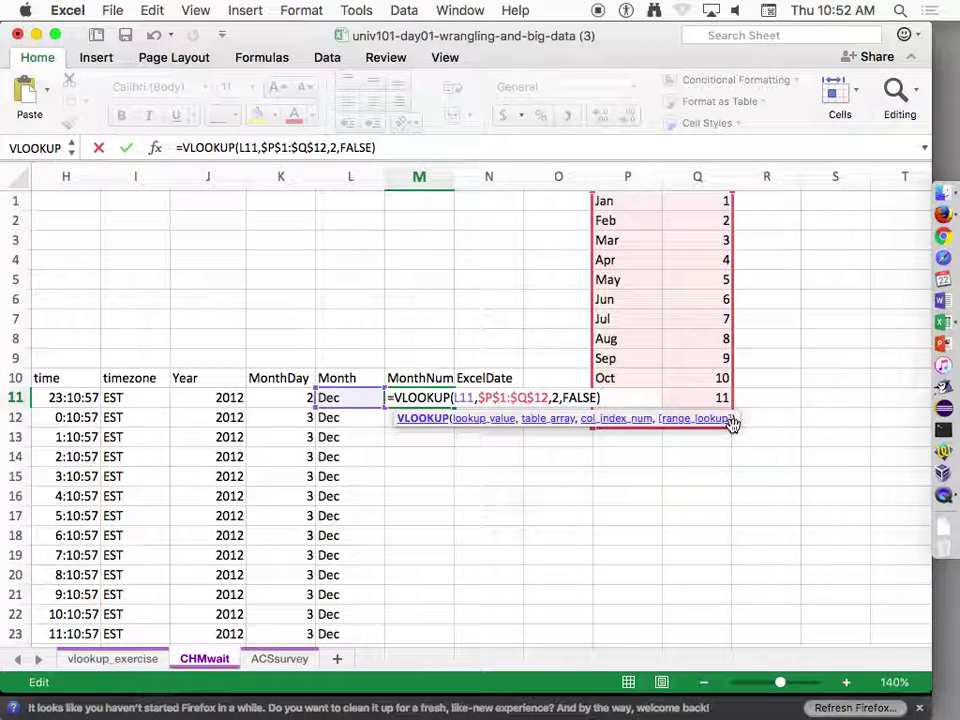
key("Return")
key("Up")
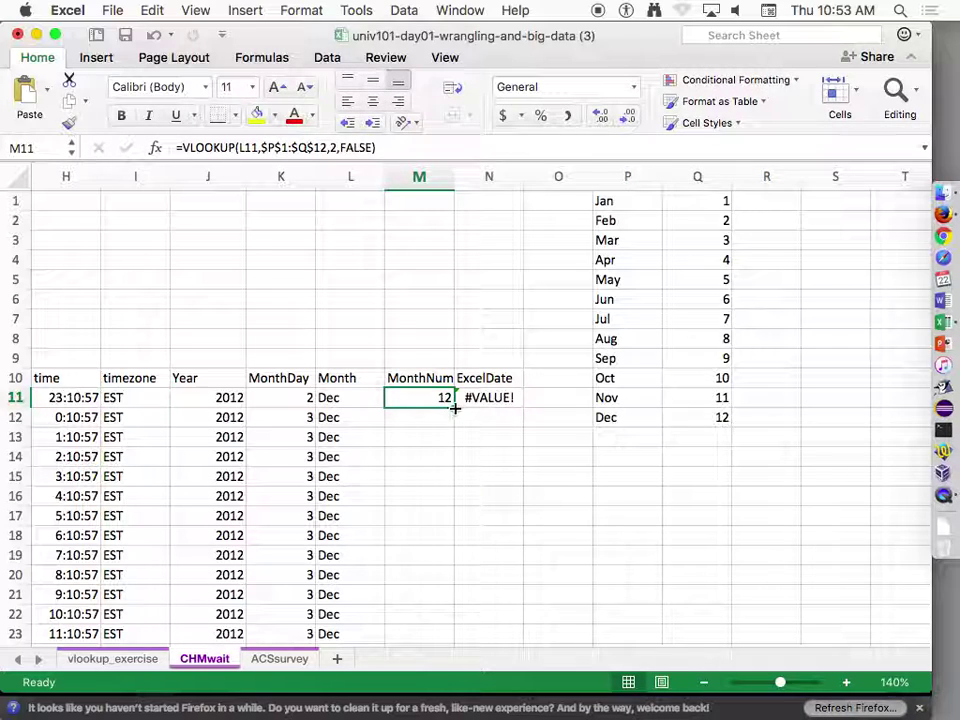
double_click(455, 407)
- Change N11 to =DATE(J11,M11,K11) and fill the dates down column N
left_click(485, 398)
double_click(482, 398)
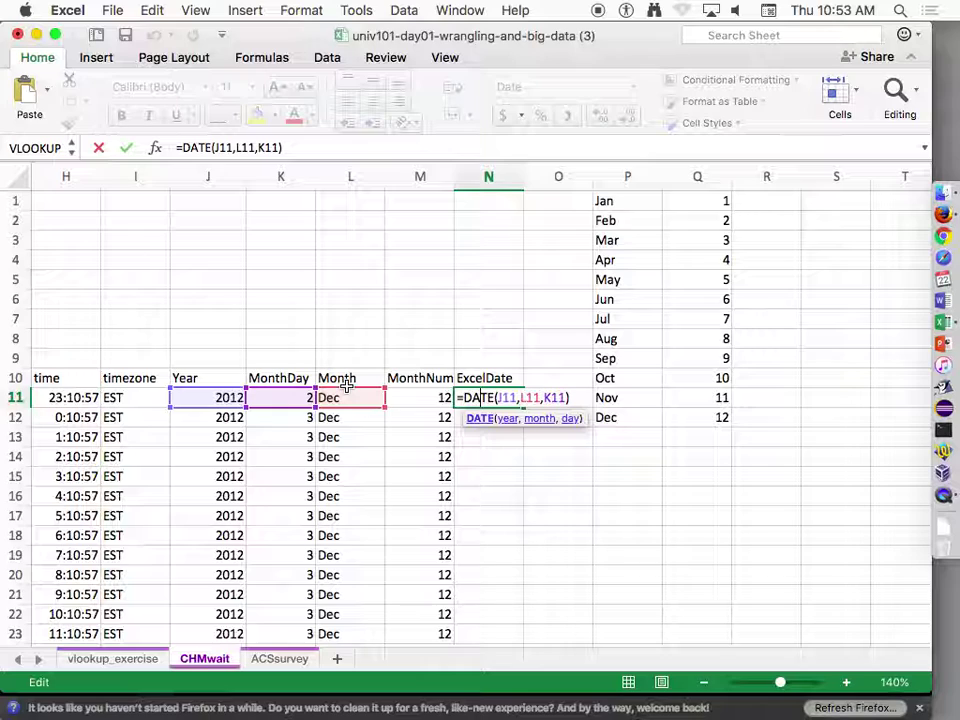
left_click_drag(350, 396, 391, 396)
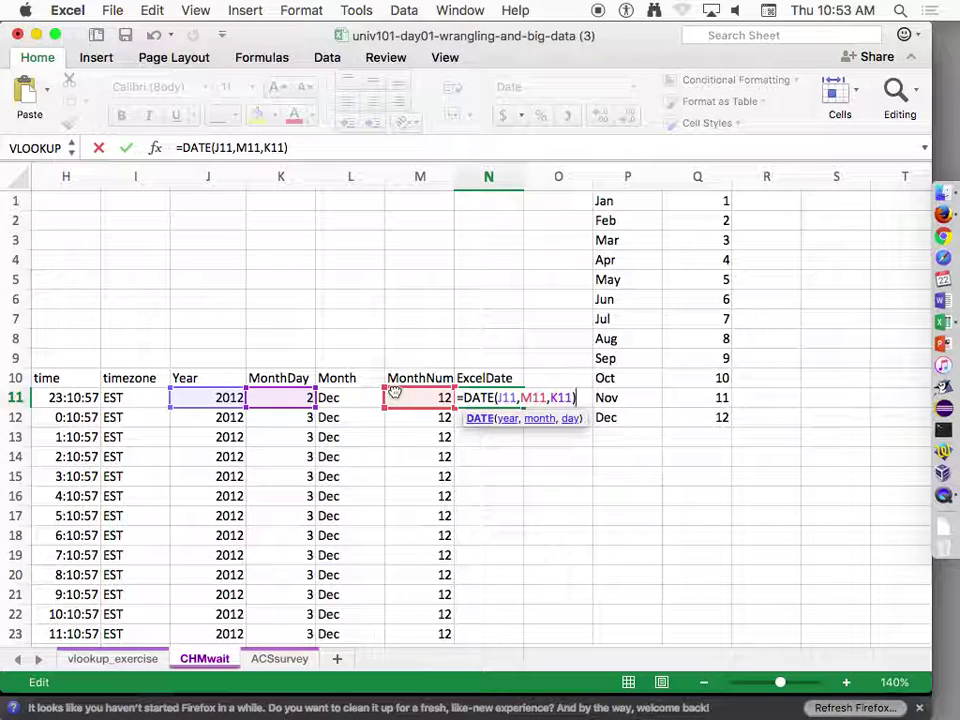
key("Return")
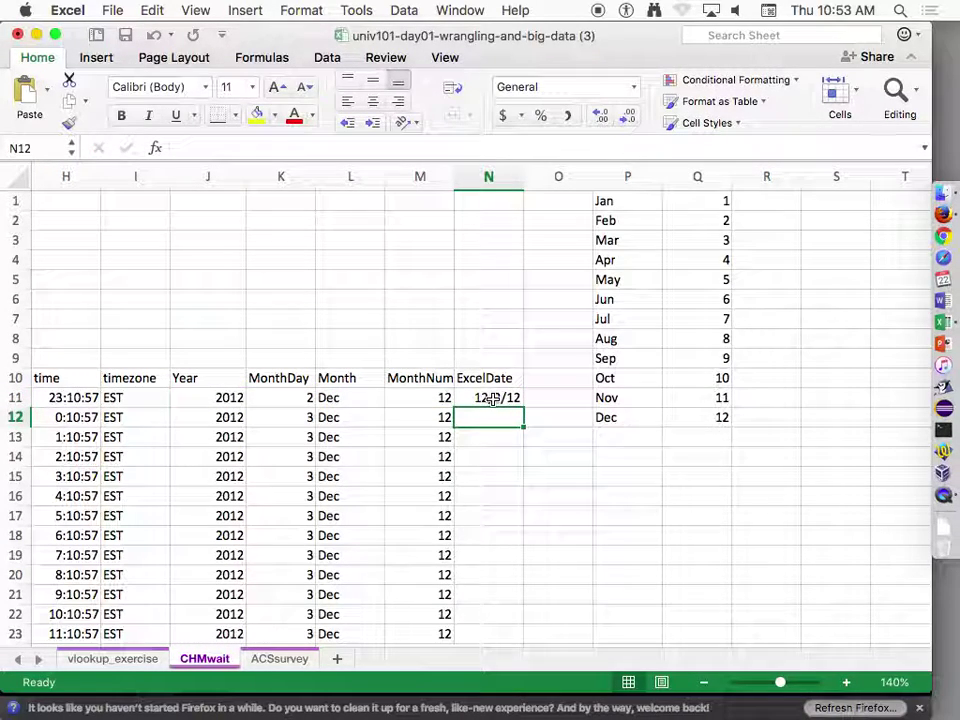
left_click(492, 399)
double_click(520, 406)
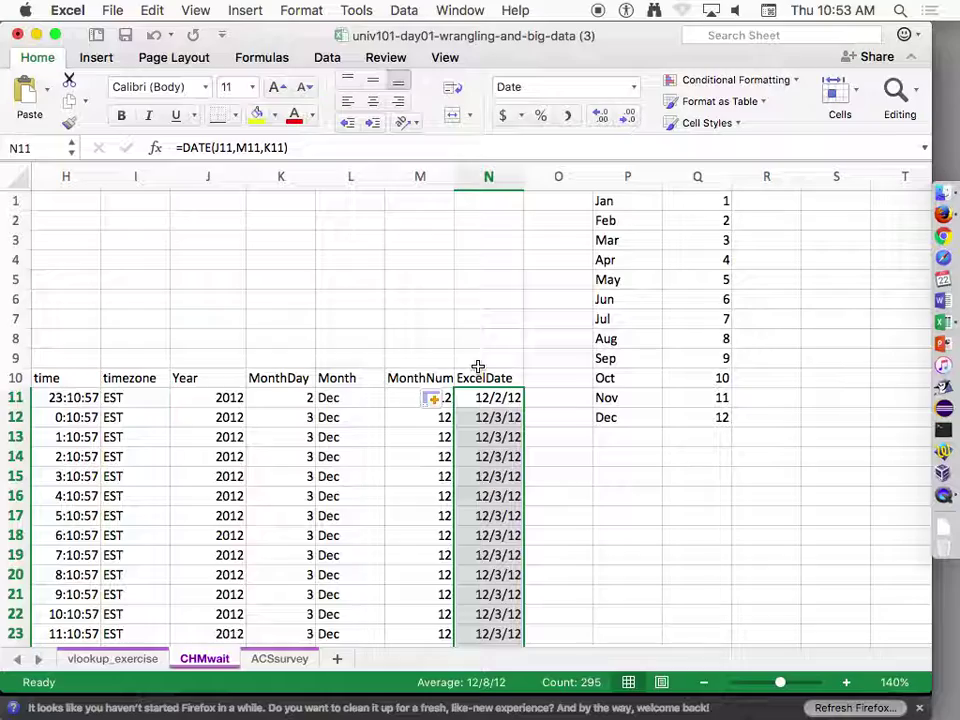
- Find where the ExcelDate fill stopped, at row 305 just above the blank row 306
key("Down")
key("Down")
key("Down")
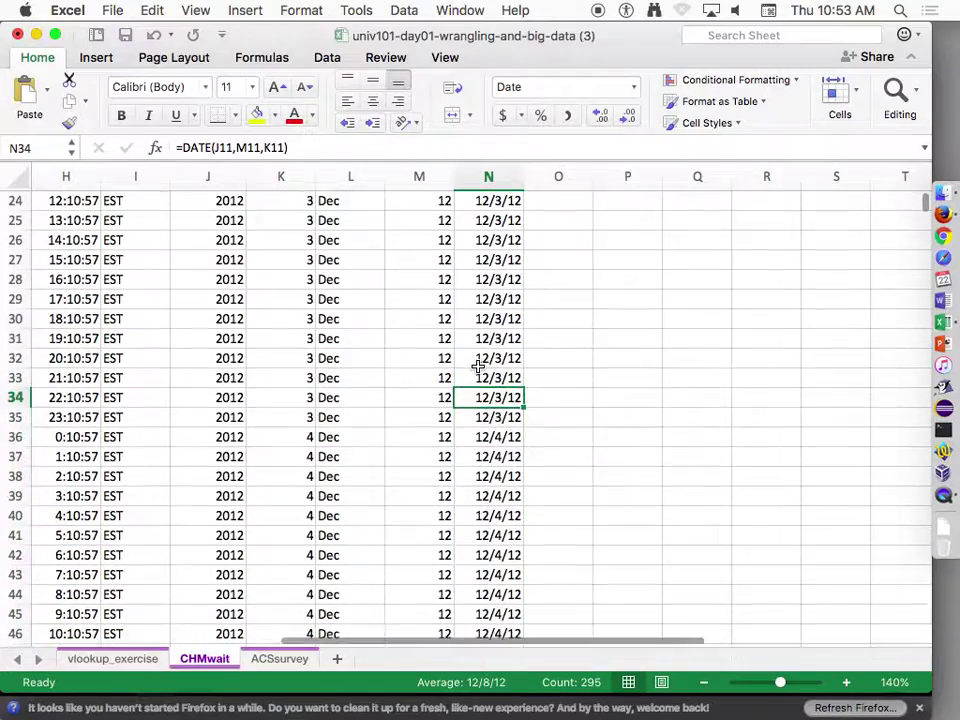
key("Down")
key("Down")
key("Down")
key("Down")
key("Down")
key("Down")
key("Down")
key("Down")
key("Down")
key("Page_Down")
key("Page_Down")
key("Page_Down")
key("Page_Up")
key("Page_Up")
key("Page_Up")
key("Page_Up")
key("Page_Up")
key("Page_Up")
key("Page_Up")
key("Page_Down")
key("Up")
key("Up")
key("Up")
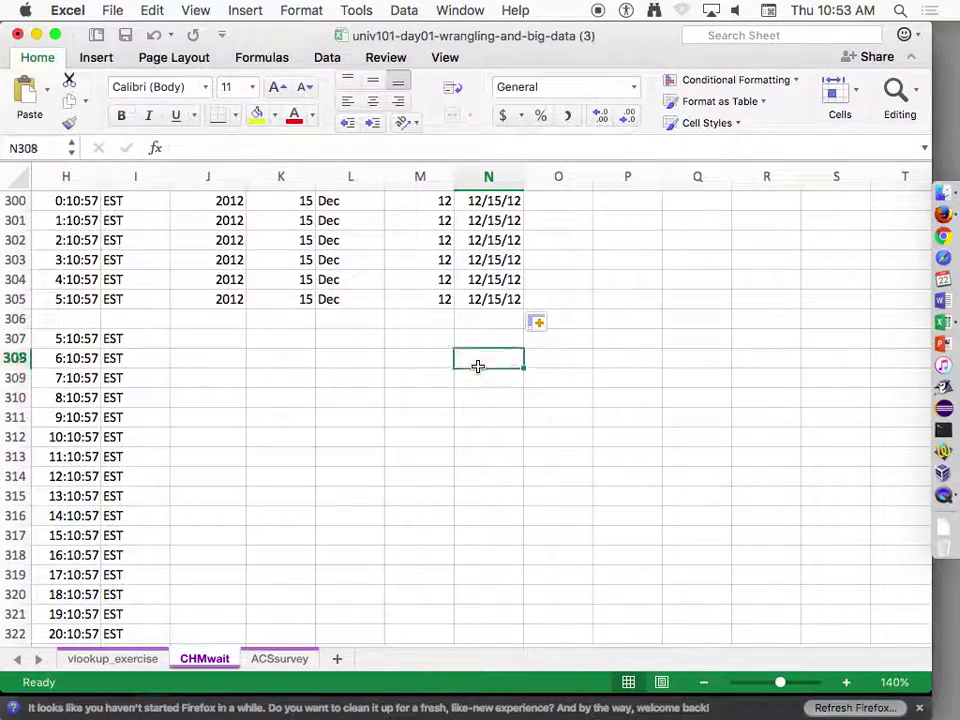
key("Up")
key("Up")
- Copy the five formulas in J305:N305
key("Left")
key("Left")
key("Left")
key("Left")
key("Left")
key("Left")
key("Left")
key("Left")
key("Left")
key("Left")
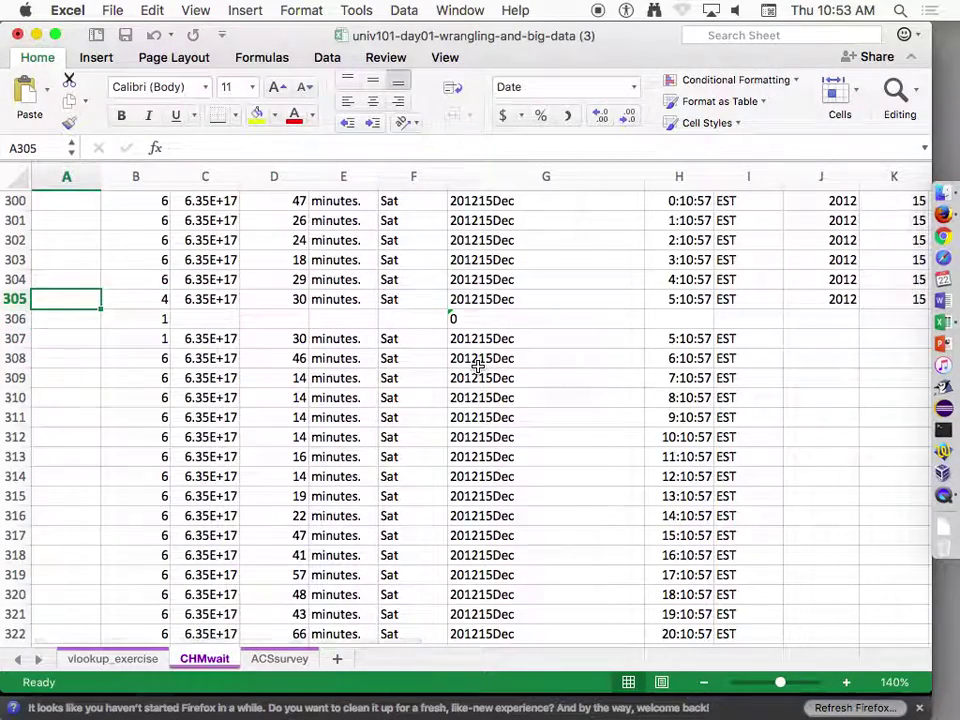
key("Right")
key("Right")
key("Right")
key("Right")
key("Right")
key("Right")
key("Right")
key("Right")
key("Right")
key("Right")
key("Right")
key("Right")
key("Right")
key("Left")
key("Left")
key("Left")
key("Left")
key("Left")
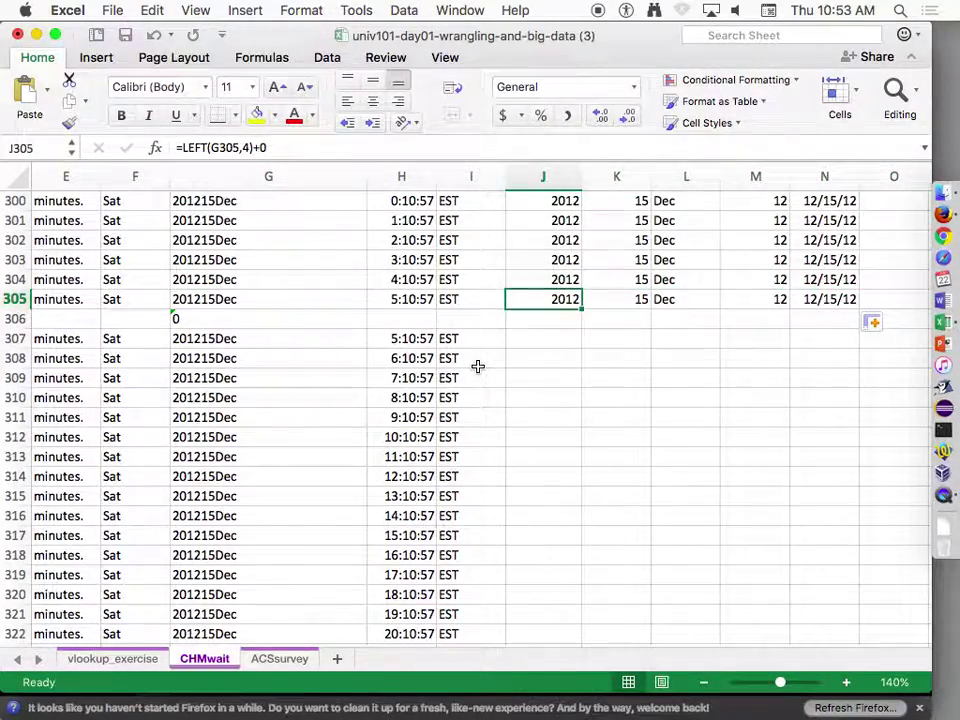
key("shift+Right")
key("shift+Right")
key("shift+Right")
key("shift+Right")
key("super+c")
key("Left")
key("Left")
key("Left")
key("Left")
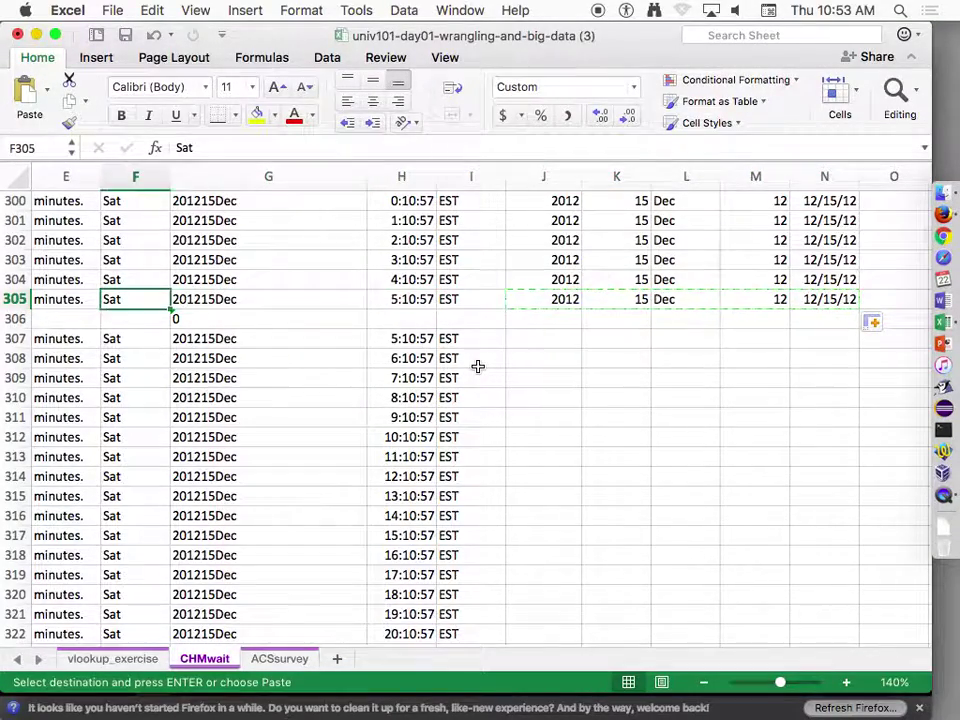
key("Left")
key("Left")
key("Left")
key("Left")
key("Left")
key("Right")
- Paste the formulas into J306:N18282, from the last data row up to row 306
key("super+Down")
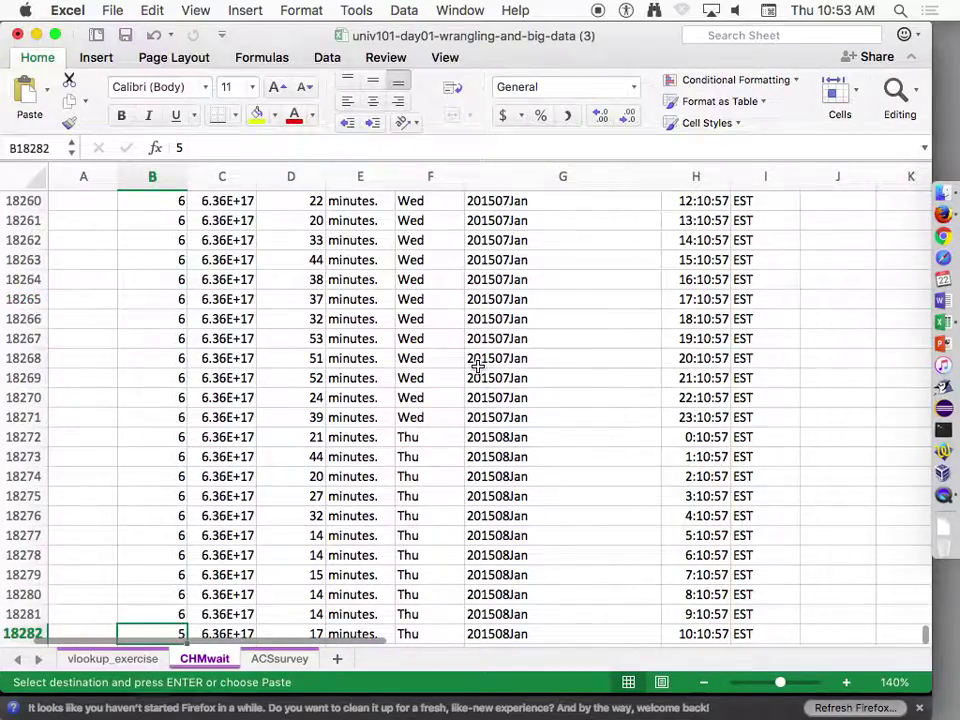
key("Down")
key("Up")
key("Right")
key("Right")
key("Right")
key("Right")
key("Right")
key("Right")
key("Right")
key("Right")
key("shift+Right")
key("shift+Right")
key("shift+Right")
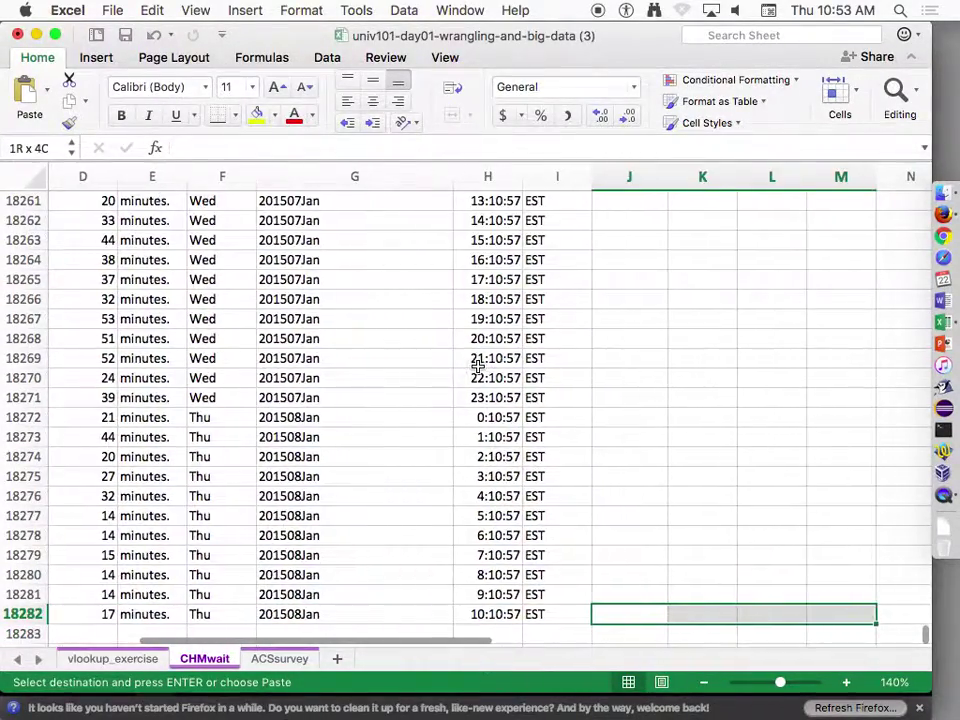
key("shift+Right")
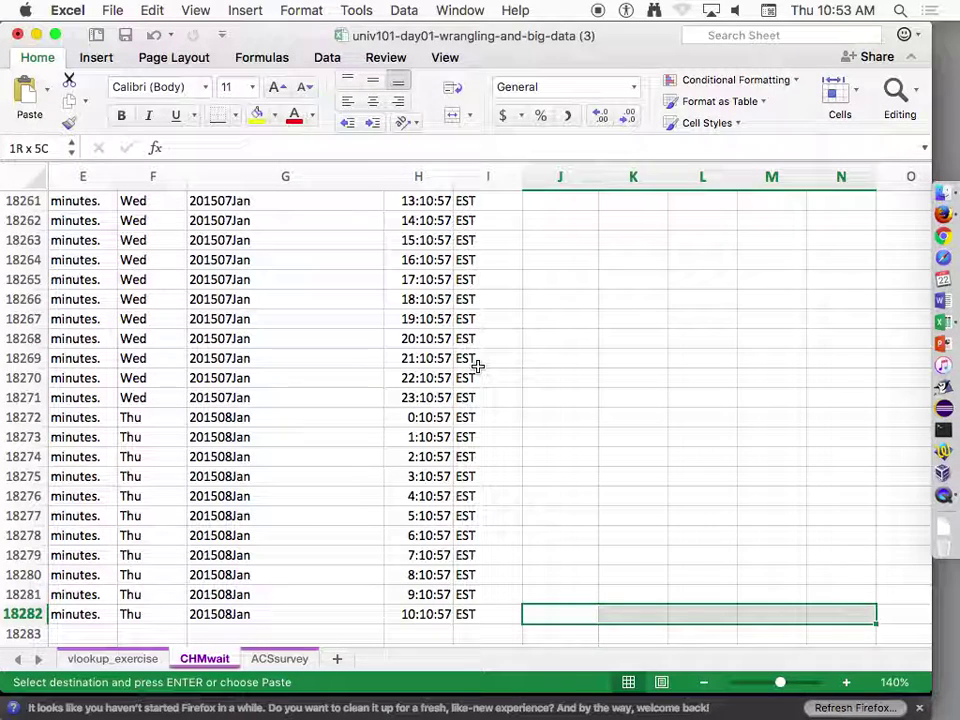
key("super+shift+Up")
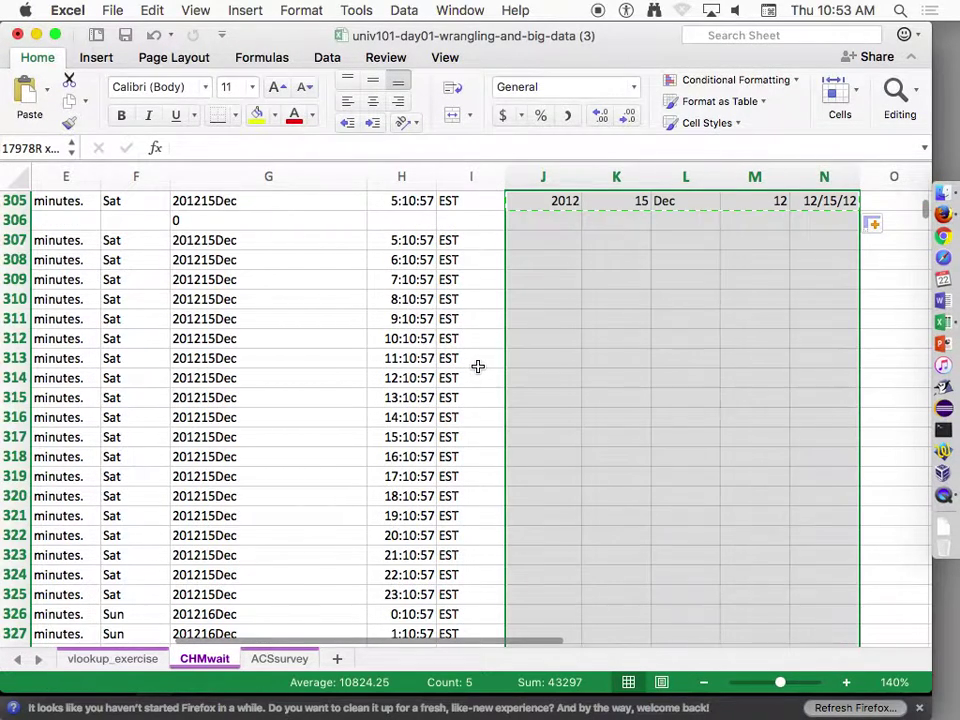
key("super+v")
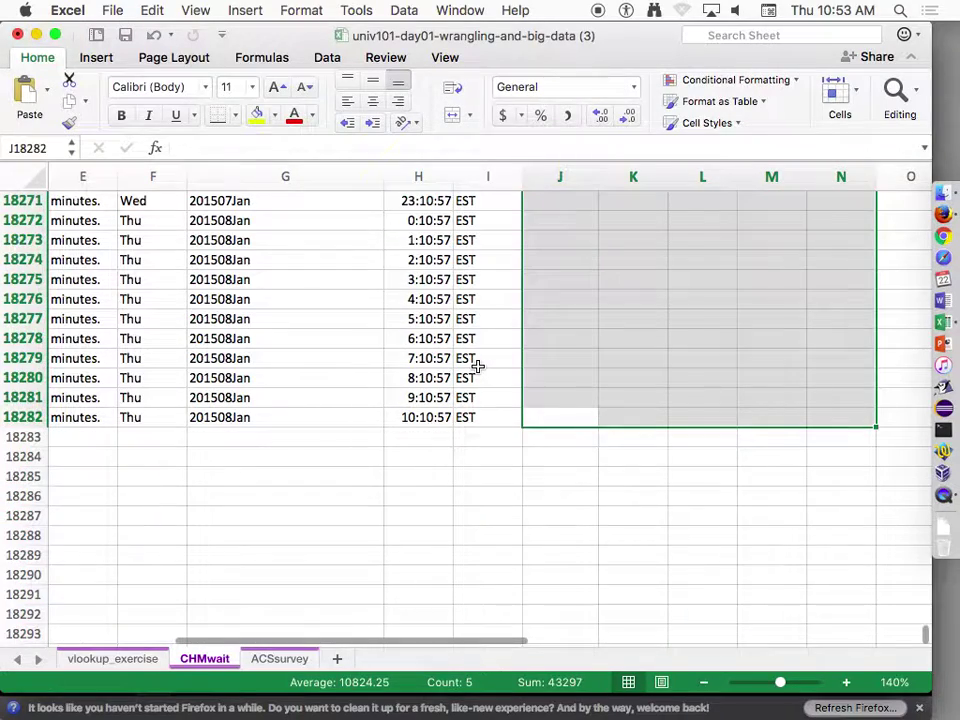
key("super+Up")
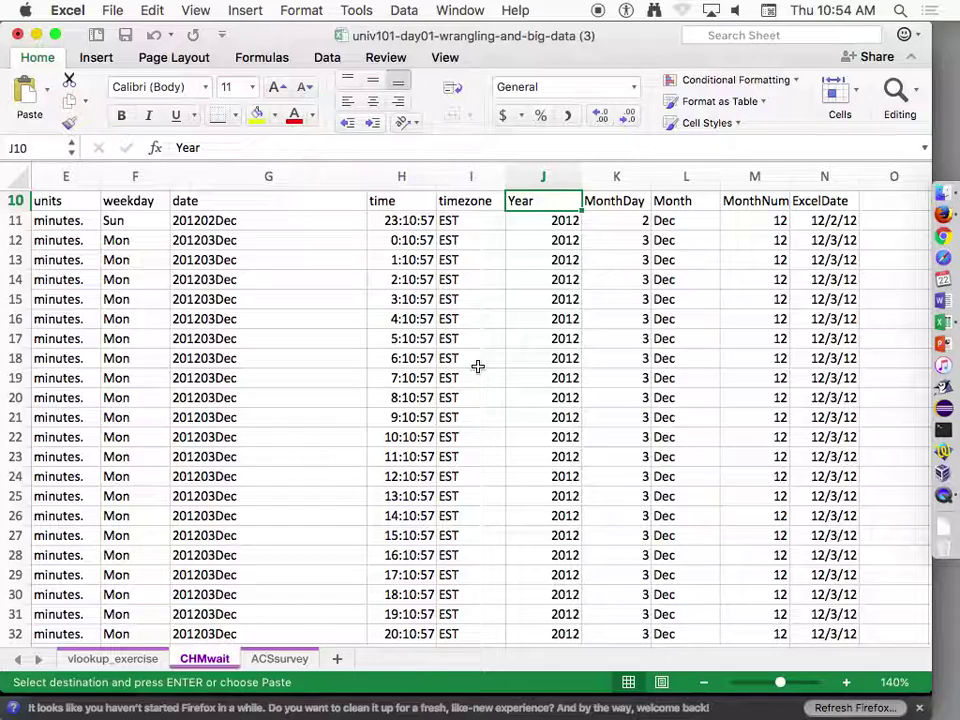
key("Left")
key("Left")
key("super+Down")
key("super+v")
- Verify row 18282 reads 2015, Jan, month 1 and 1/8/15, then return to the top
key("Left")
key("Left")
key("Left")
key("Left")
key("Left")
key("Left")
key("Left")
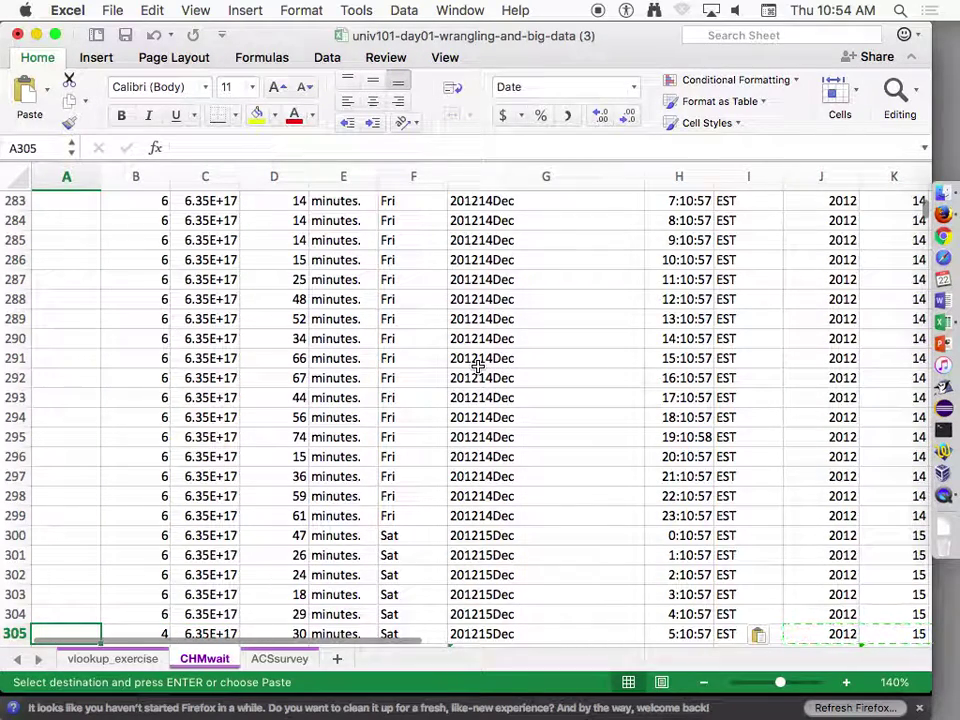
key("super+Down")
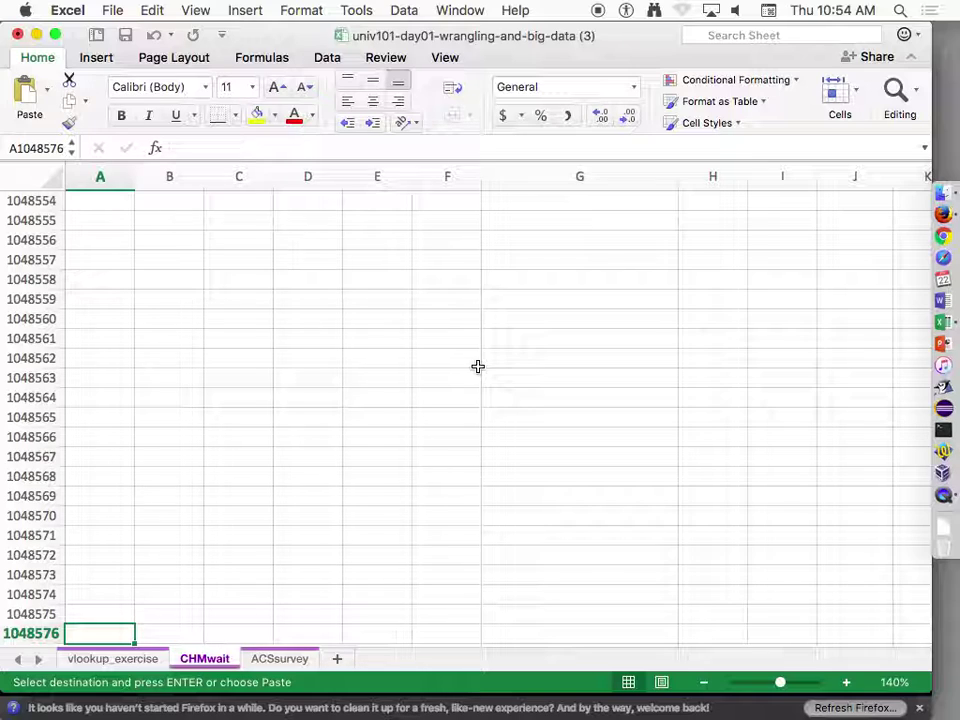
key("Right")
key("Right")
key("Right")
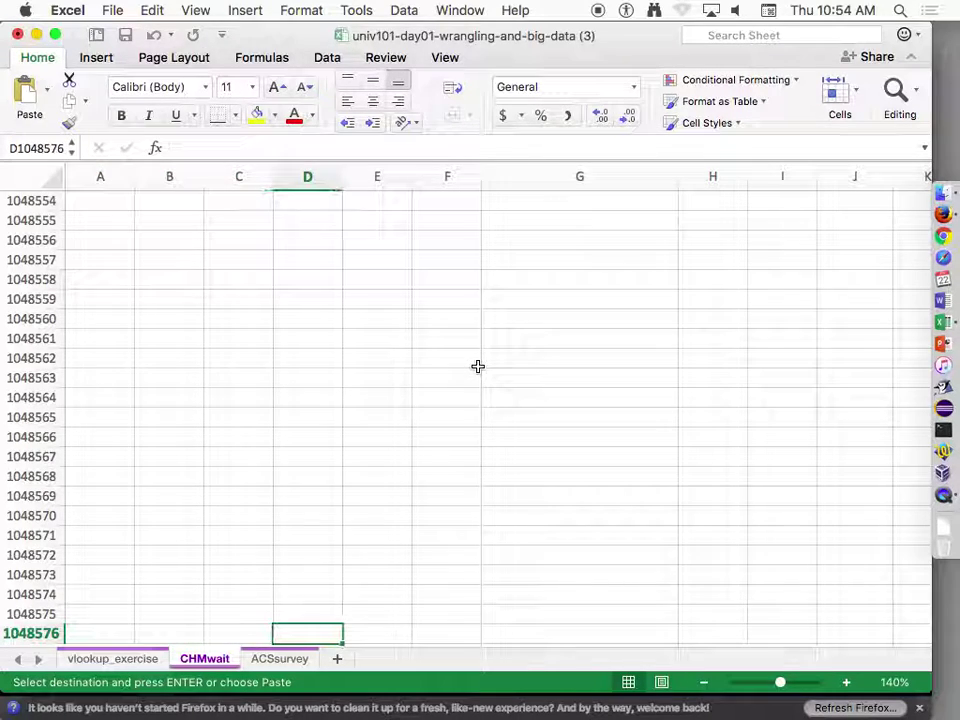
key("super+Up")
key("super+v")
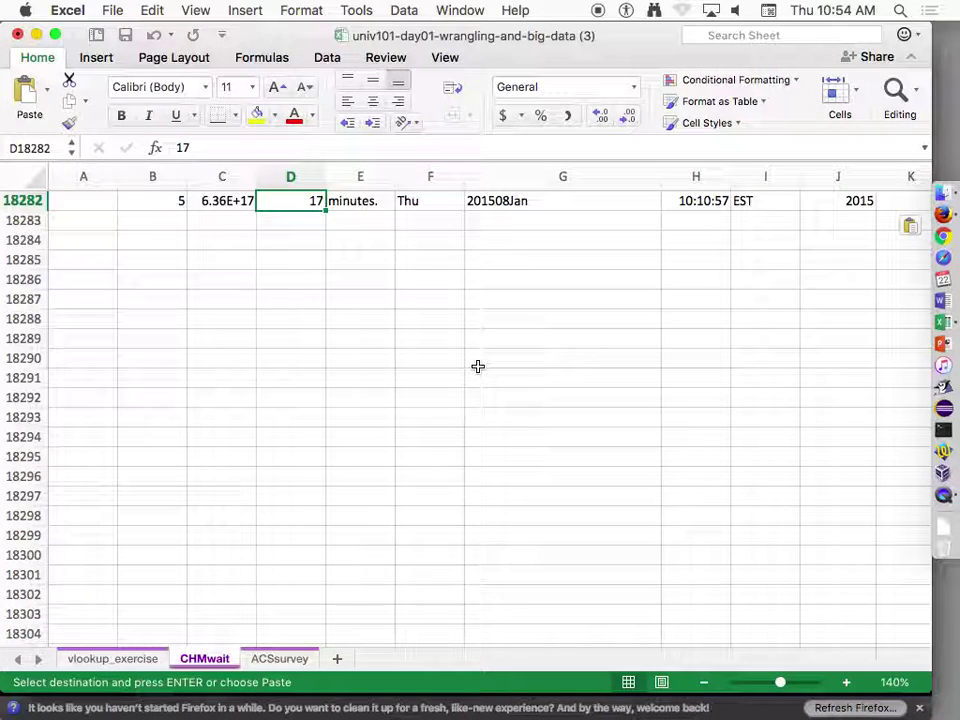
key("Right")
key("Right")
key("Right")
key("Right")
key("Right")
key("Right")
key("Right")
key("Right")
key("Right")
key("Right")
key("Right")
key("Right")
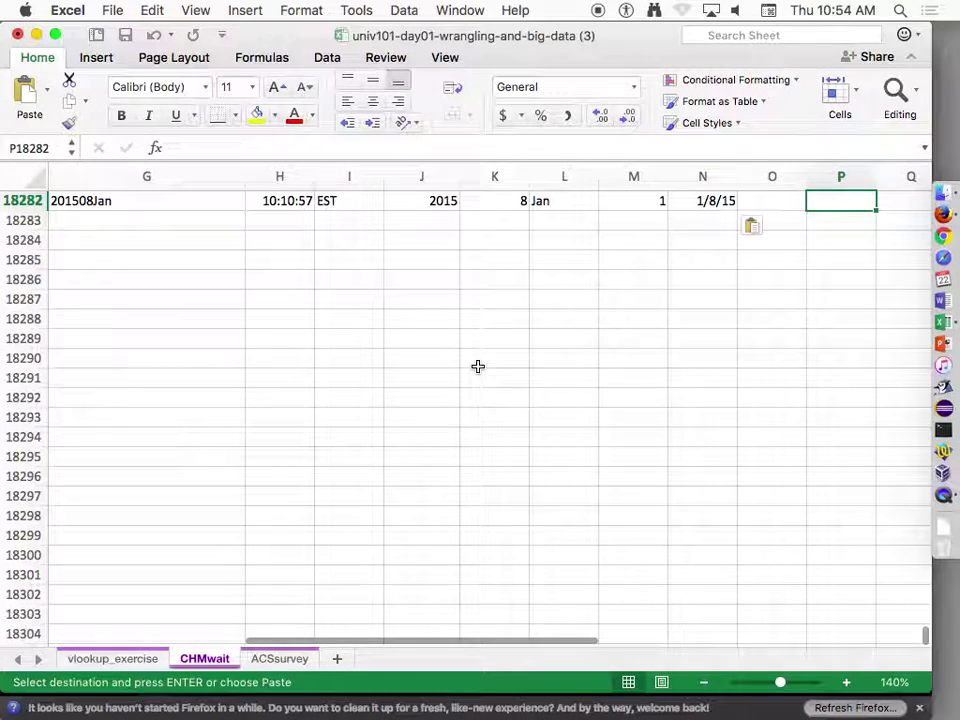
key("Left")
key("Left")
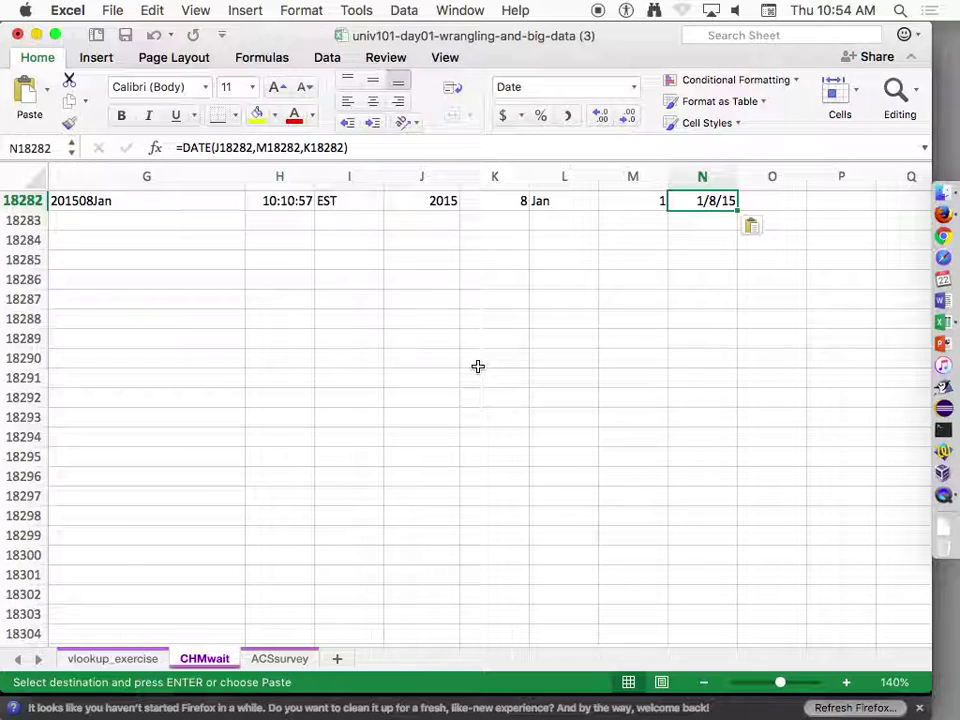
key("super+Up")
- Check the DATE formula in the first ExcelDate cell, N11
key("Up")
key("Up")
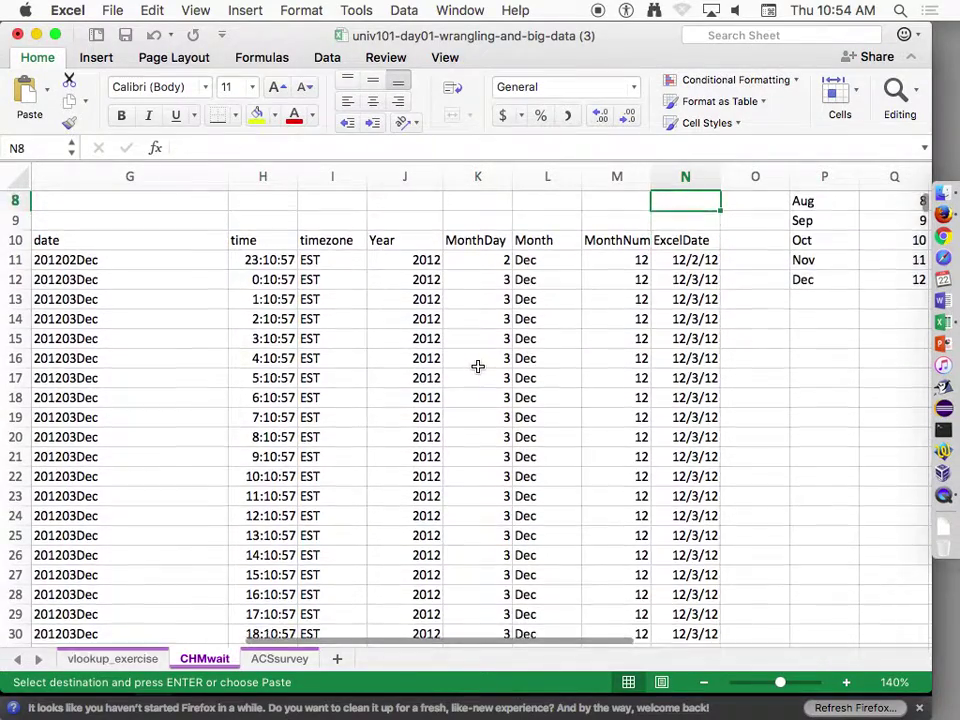
key("Up")
key("Up")
key("Up")
key("Down")
key("Down")
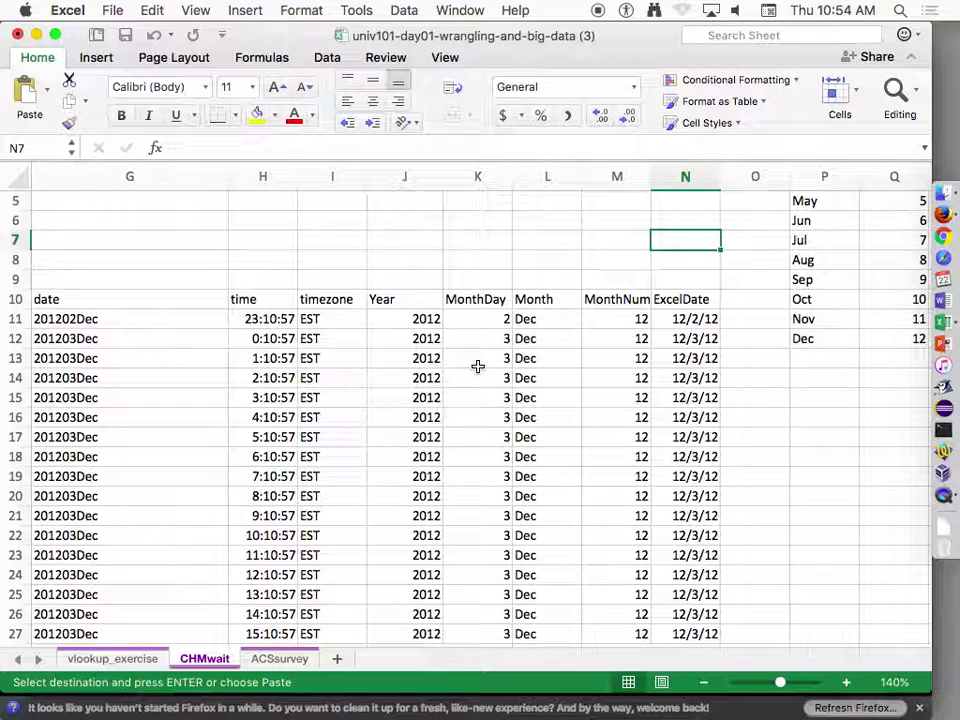
left_click(678, 318)
- Enter 06/22/2017 in J5 and format it as Number, showing 42908.00
left_click(414, 201)
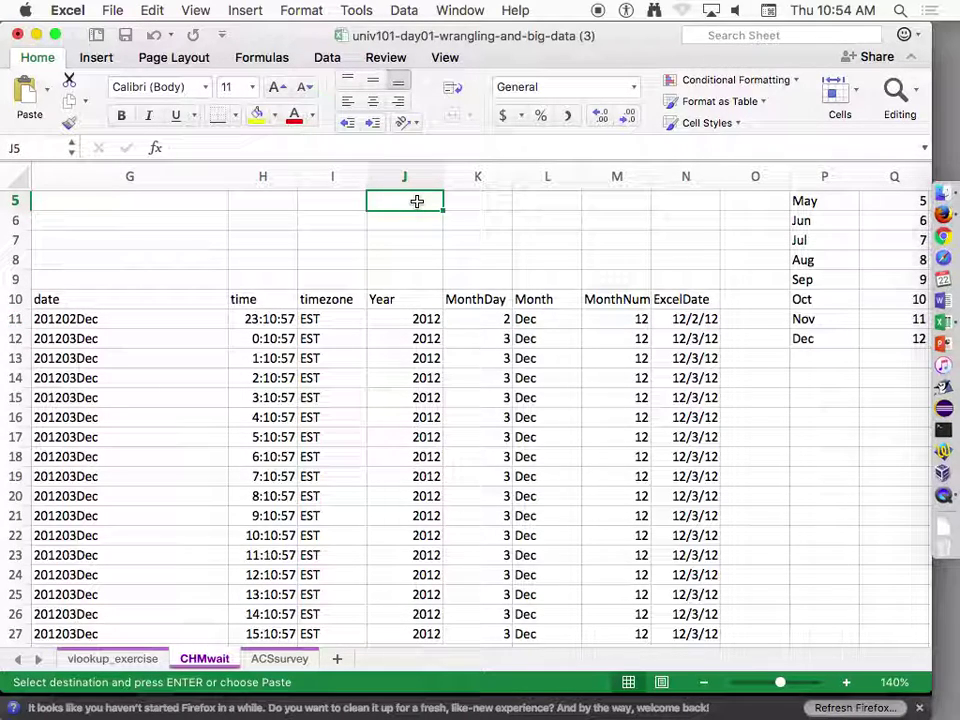
type("06/22/2017")
key("Return")
left_click(417, 201)
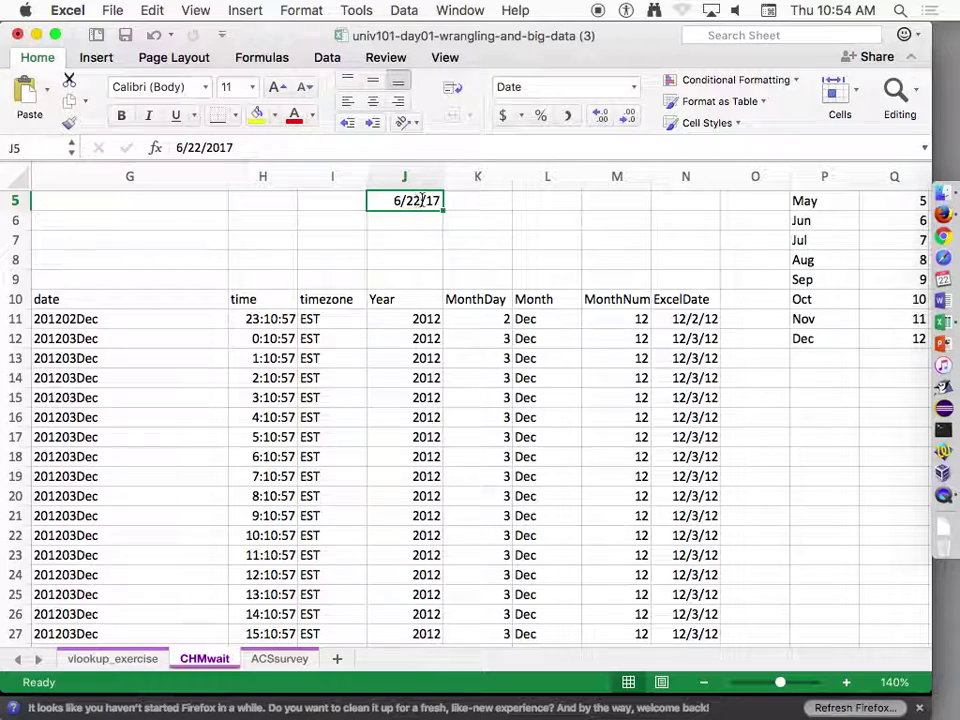
left_click(634, 88)
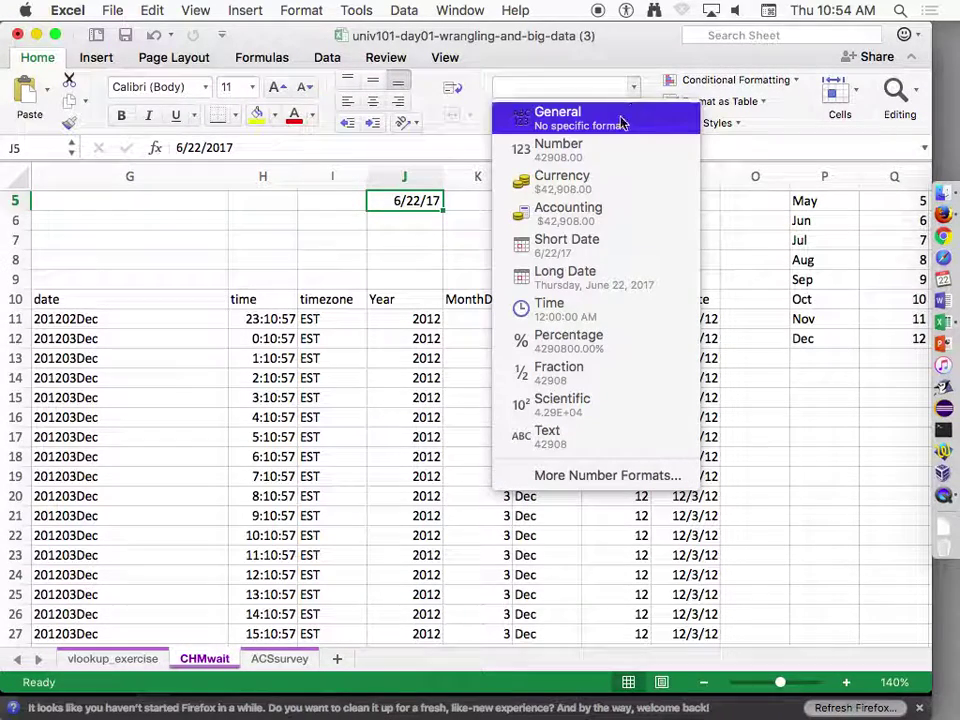
left_click(609, 150)
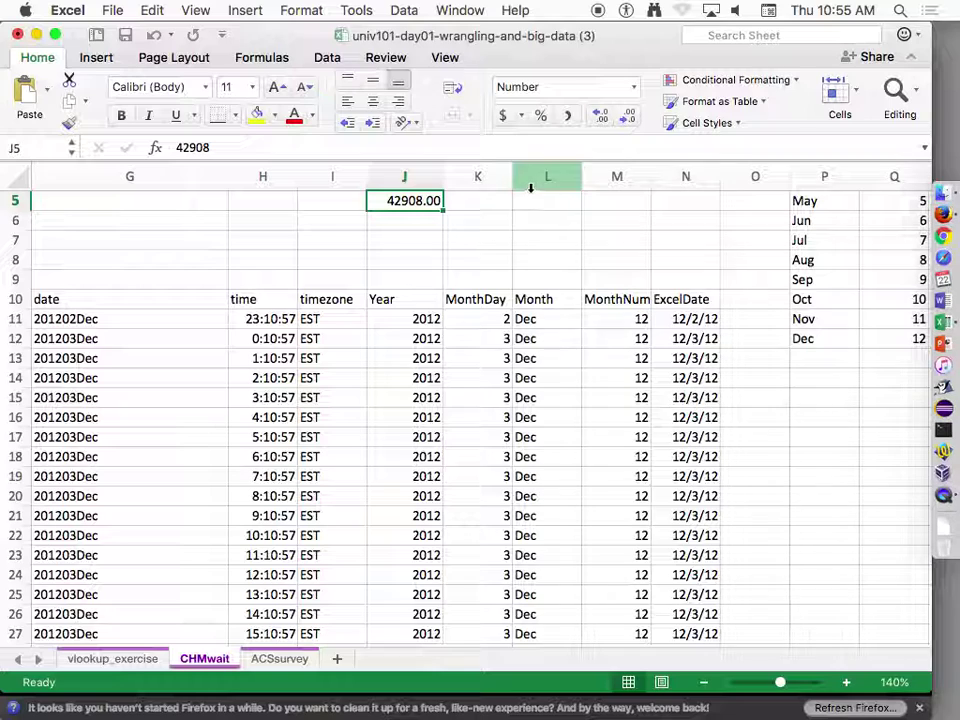
- Write 'the number of days since Jan 1, 1900' in K5
left_click(476, 201)
type("the numb")
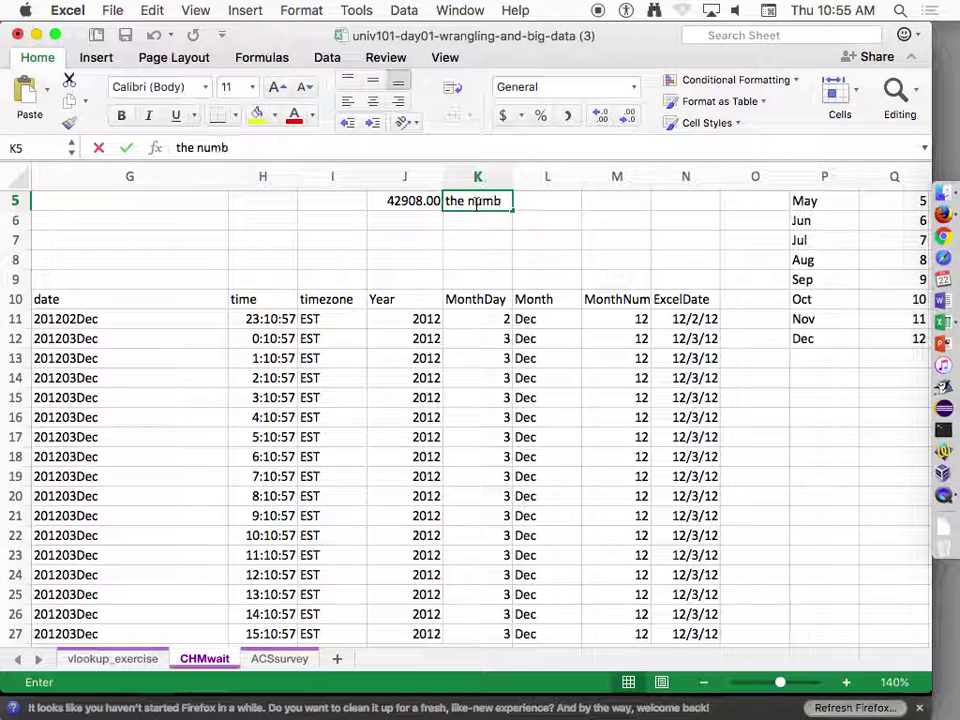
type("er of days since Jan 1, 2")
key("BackSpace")
type("1900")
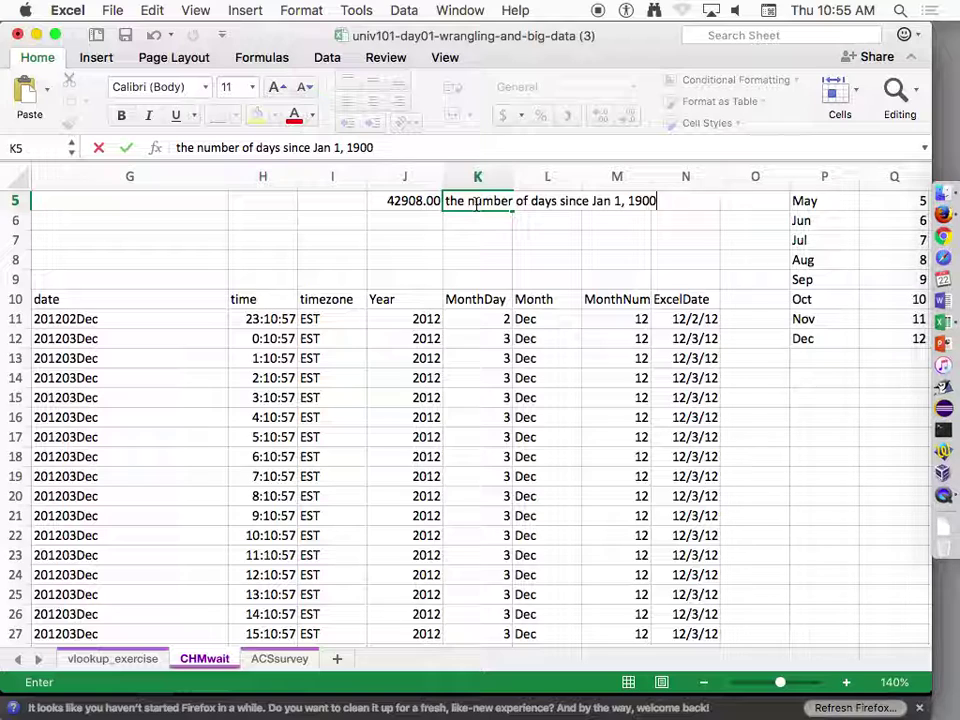
key("Return")
- Inspect the DATE formula in N11 without changing it, then reselect J5
left_click(684, 320)
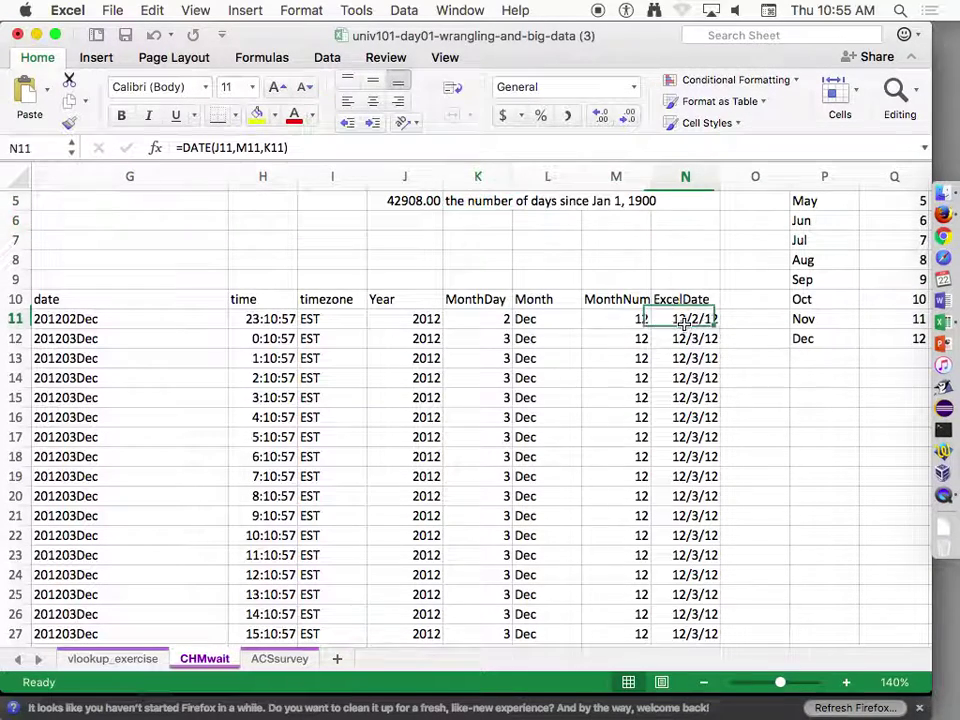
double_click(684, 320)
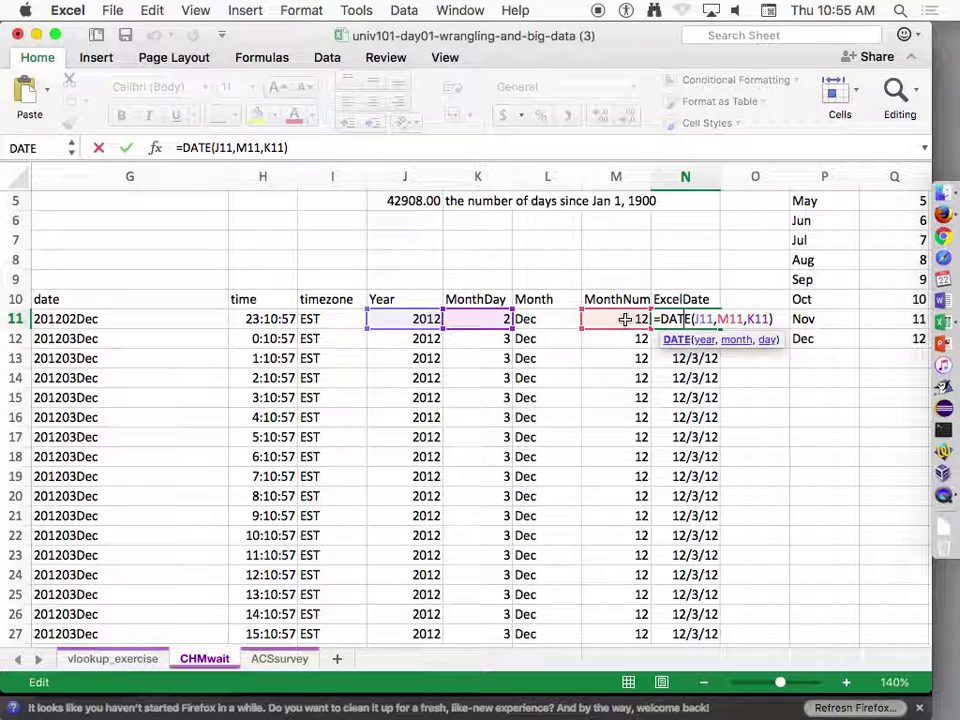
key("Return")
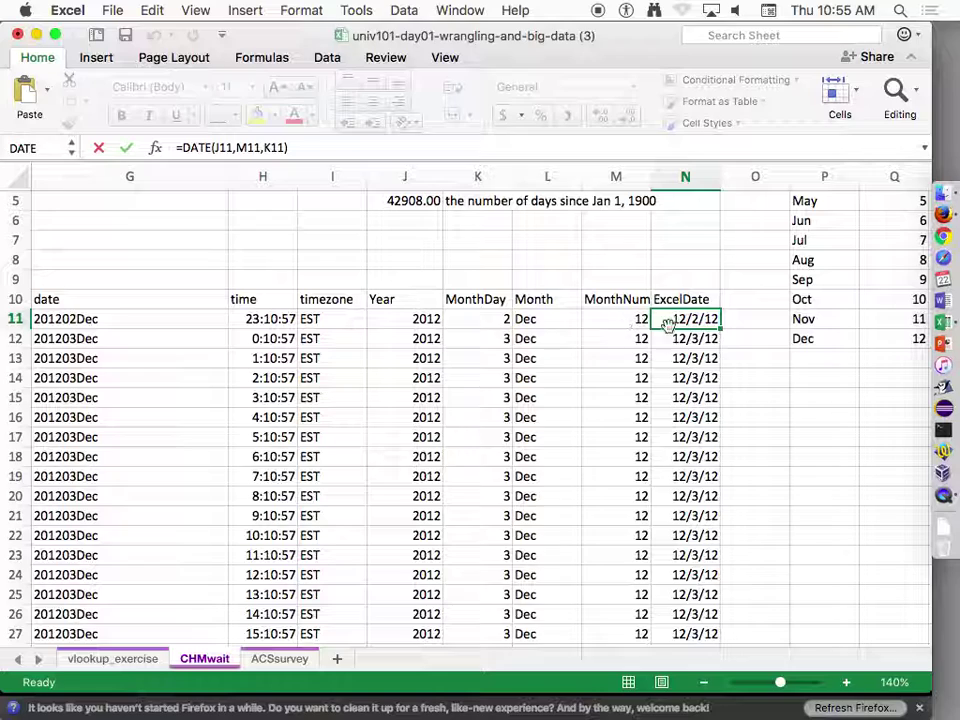
left_click(685, 319)
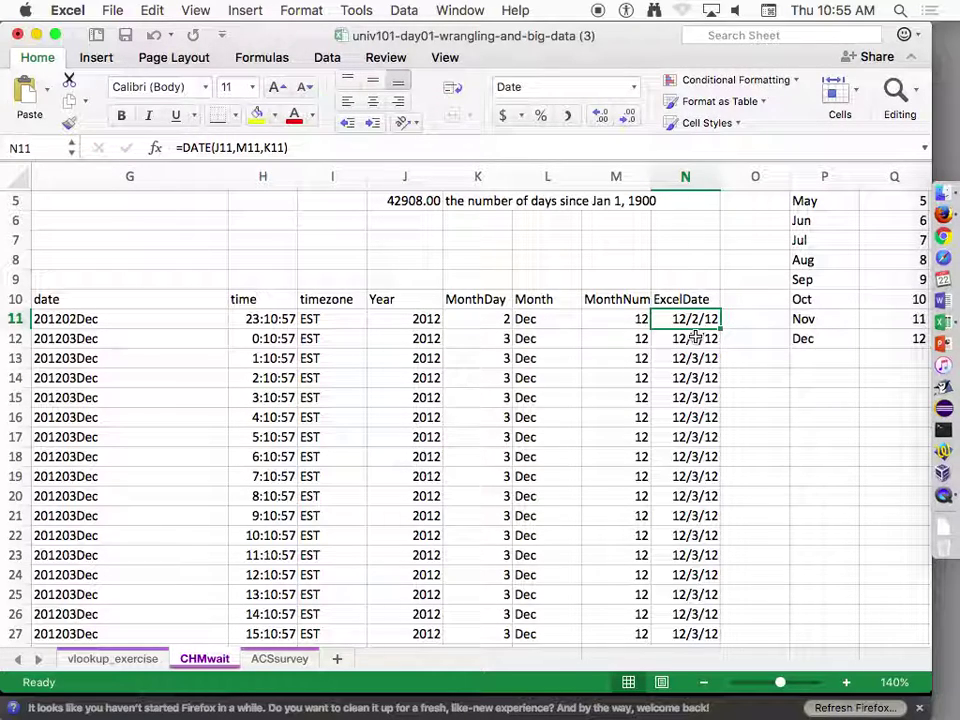
left_click(424, 203)
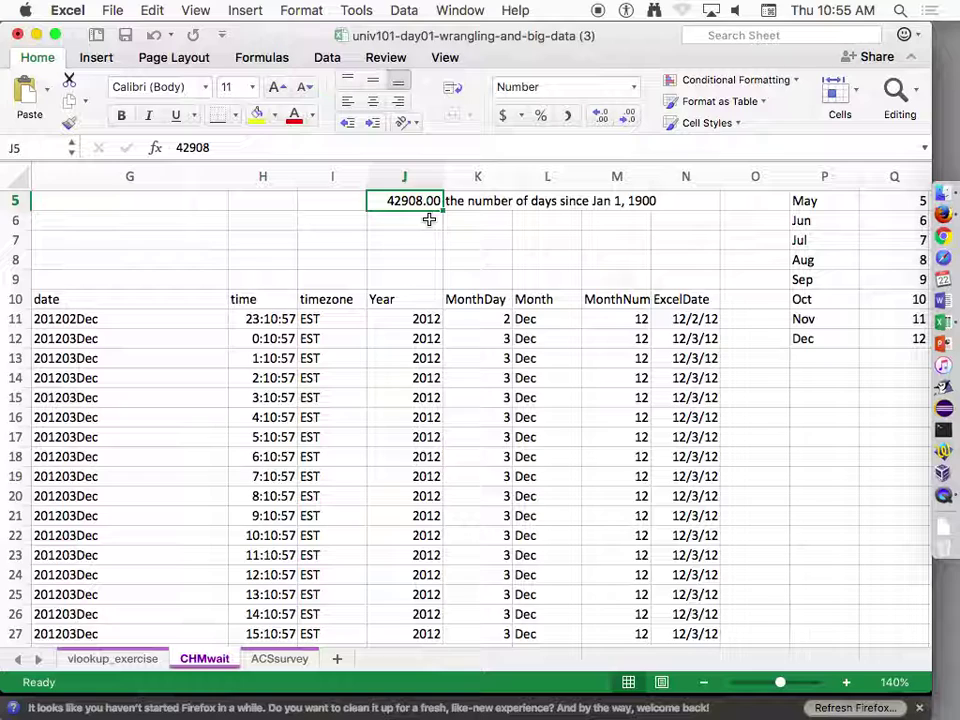
- Write 'to express date & time, use fractional days instead of hours.' in K6
left_click(476, 221)
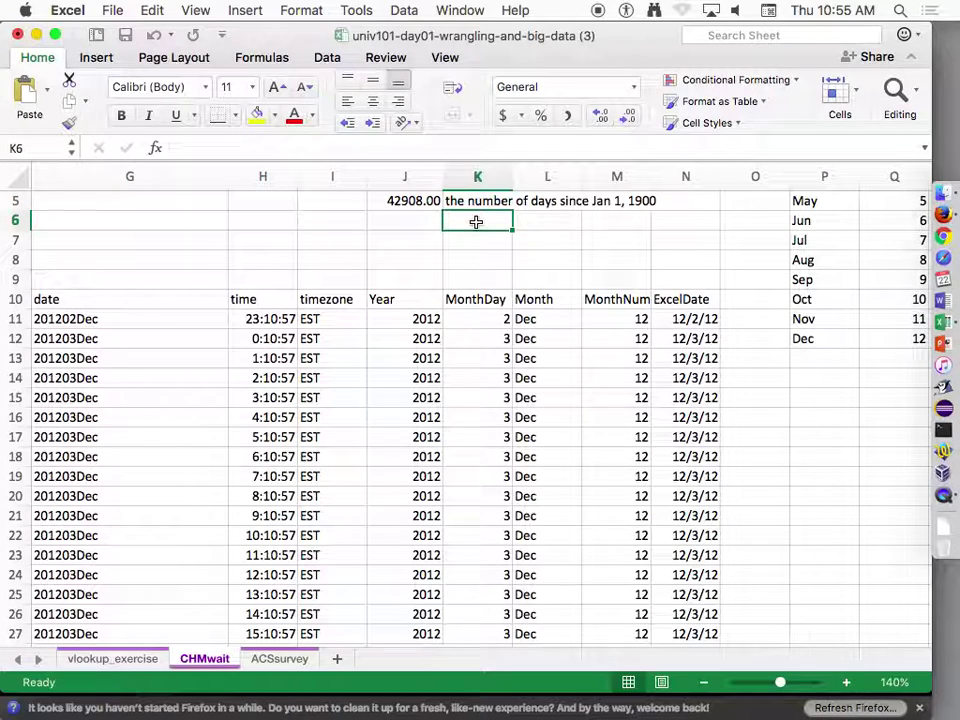
type("to express date & time, use fractional days instead of")
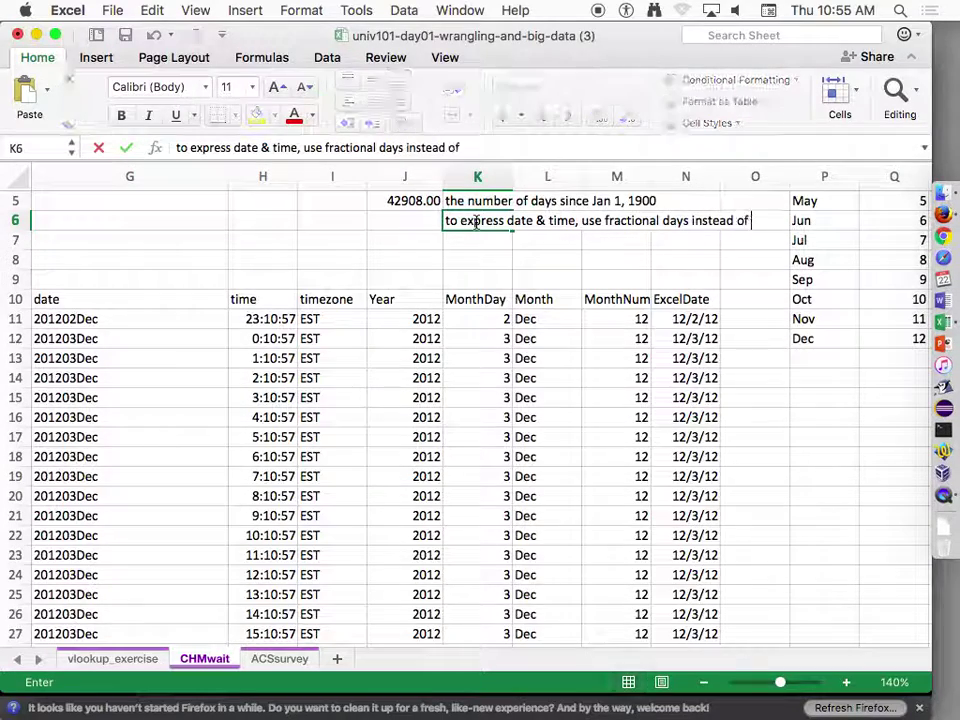
type(" hours.")
key("Return")
- Enter =J5+8/24 in J6, giving 42908.333
key("Up")
key("Left")
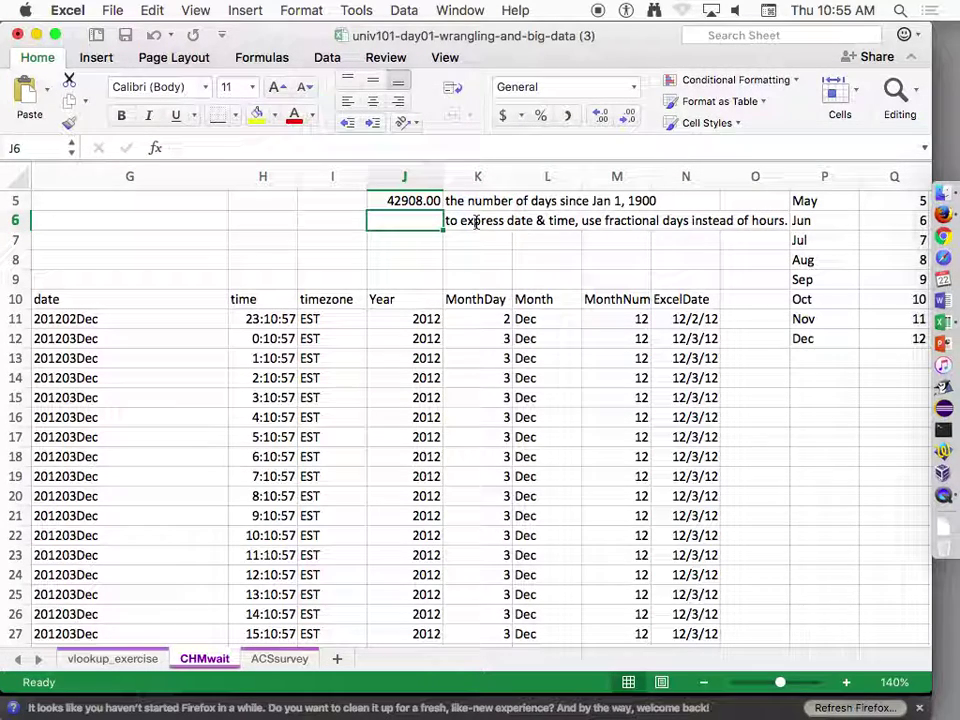
type("=")
key("Up")
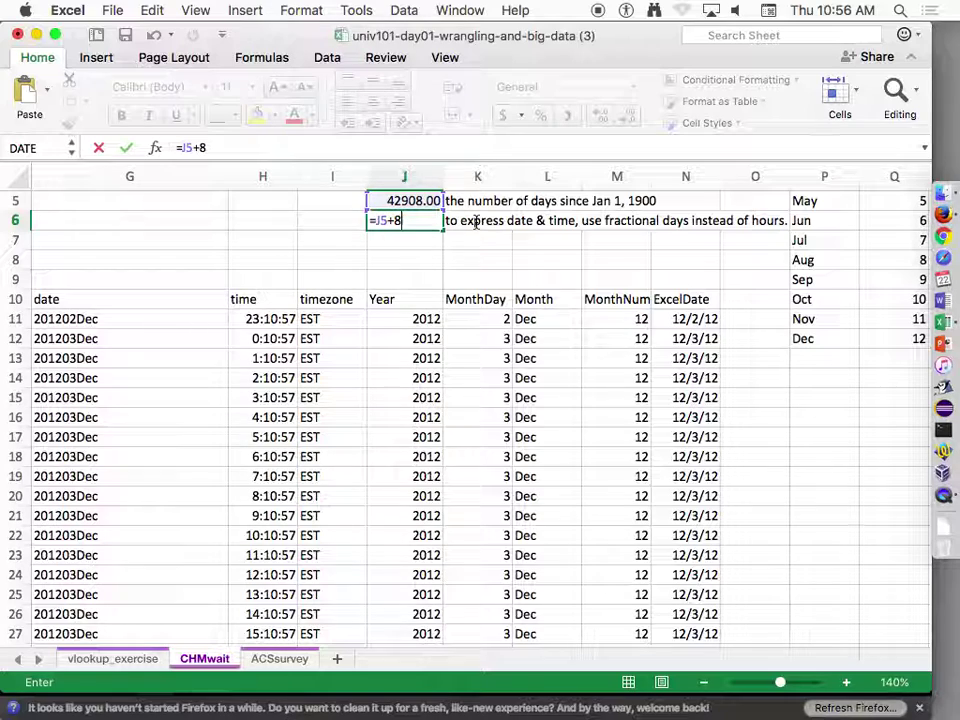
type("/24")
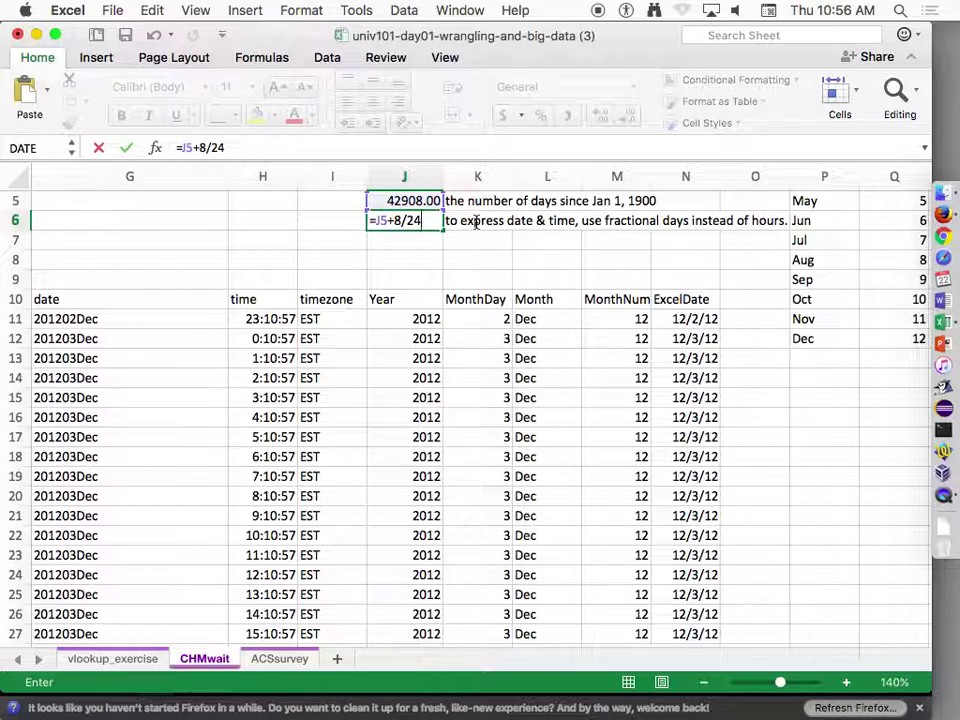
key("Return")
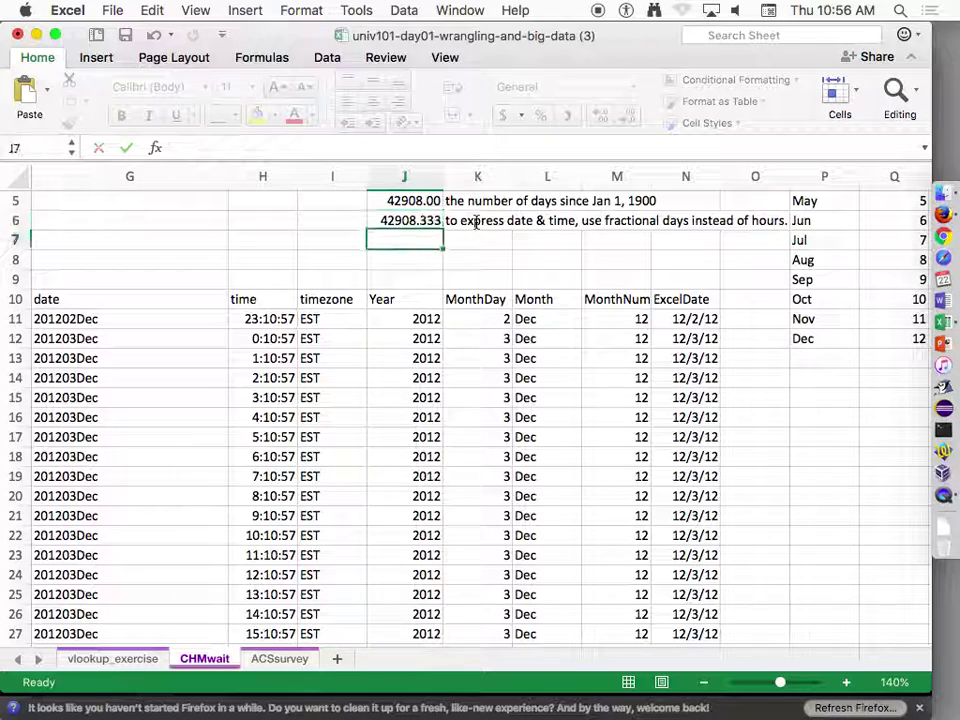
key("Up")
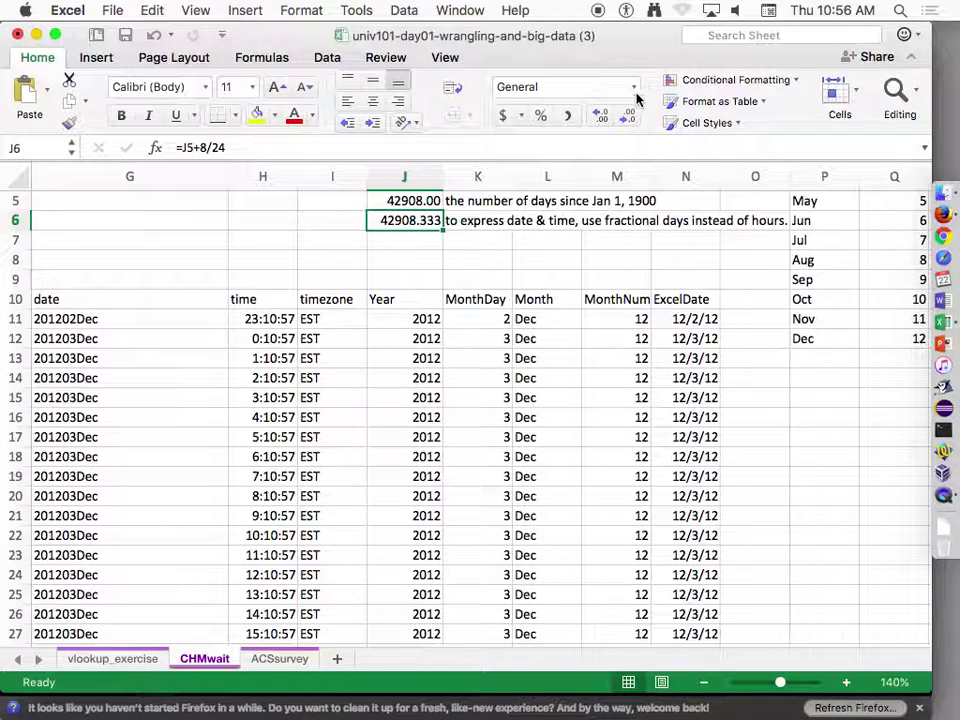
- Format J6 as Time so it shows 8:00:00 AM
left_click(633, 87)
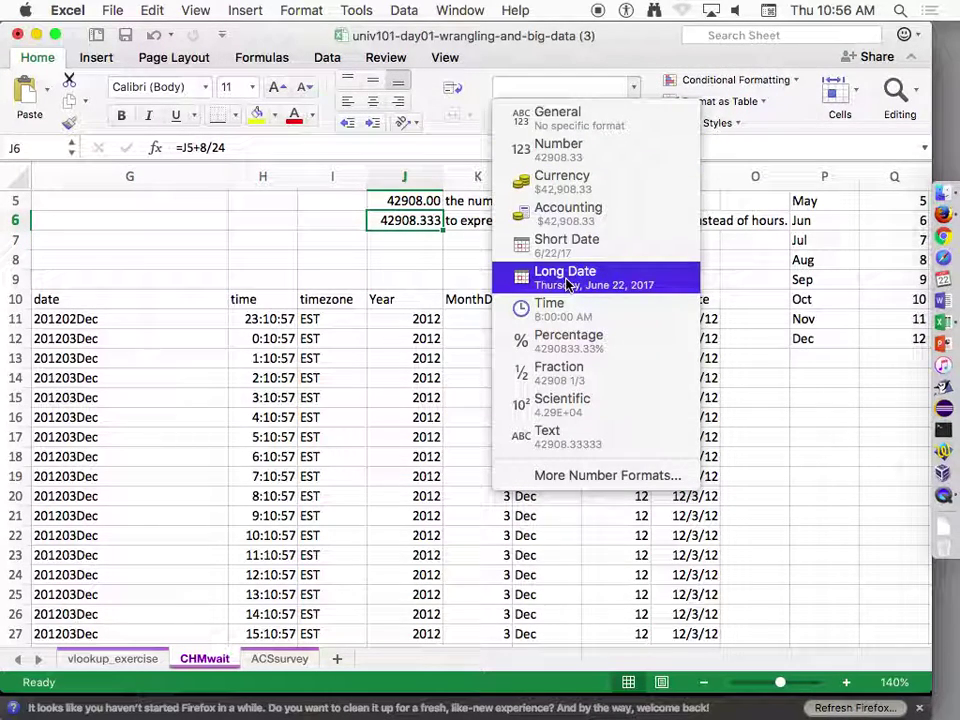
left_click(565, 306)
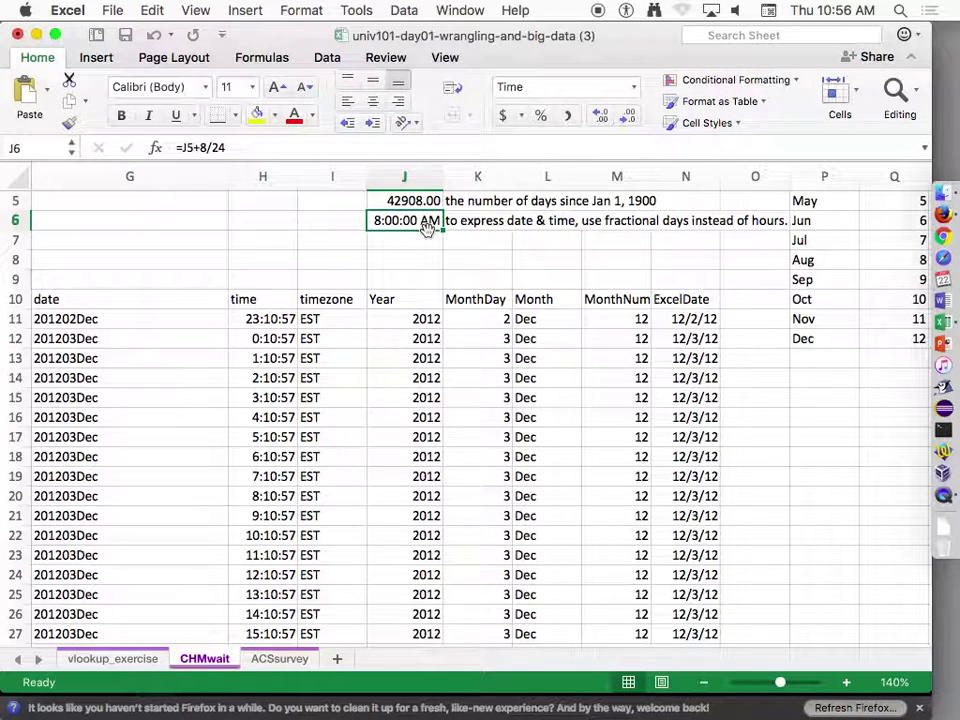
left_click(633, 87)
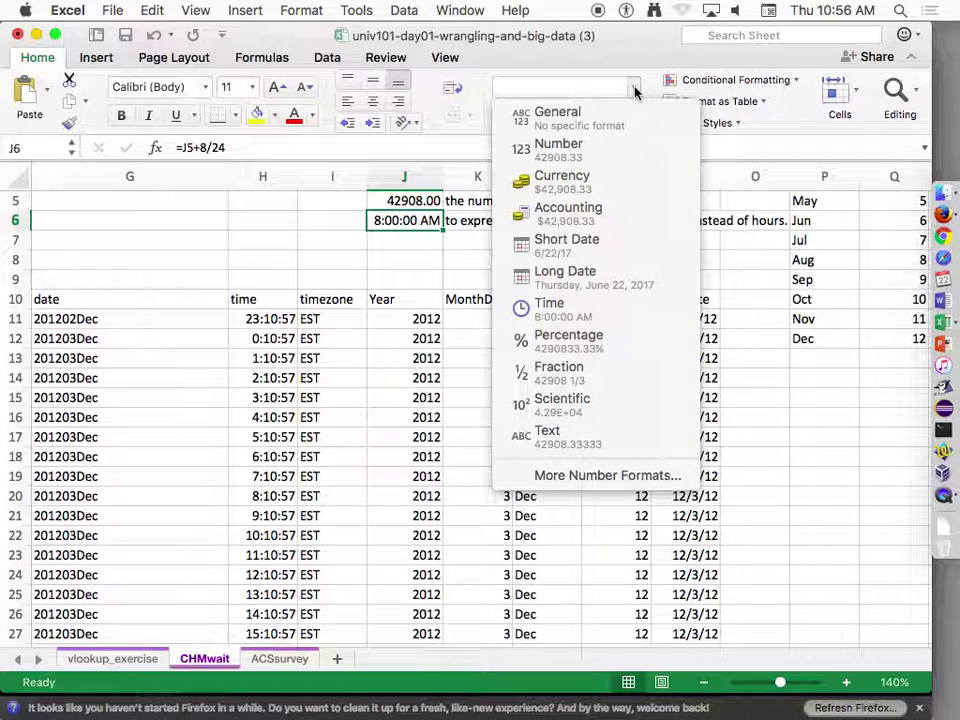
- Apply the 3/14/15 1:30 PM time format to J6, showing 6/22/17 8:00 AM
left_click(587, 474)
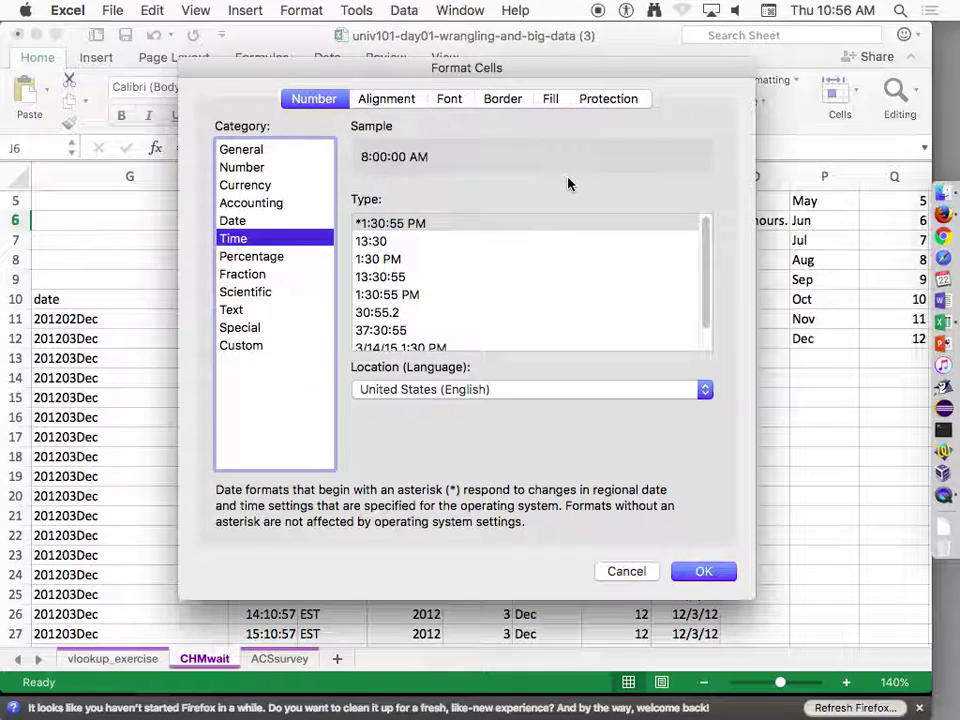
left_click(254, 349)
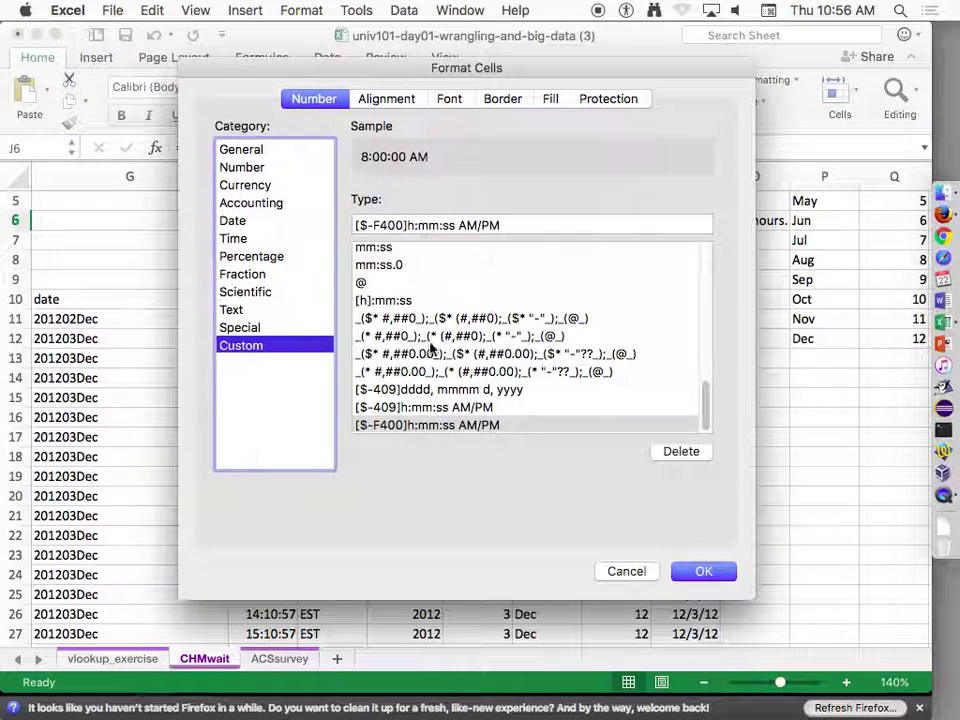
scroll(636, 369, "up", 5)
scroll(636, 369, "up", 3)
scroll(636, 369, "up", 3)
scroll(636, 371, "down", 10)
left_click(252, 239)
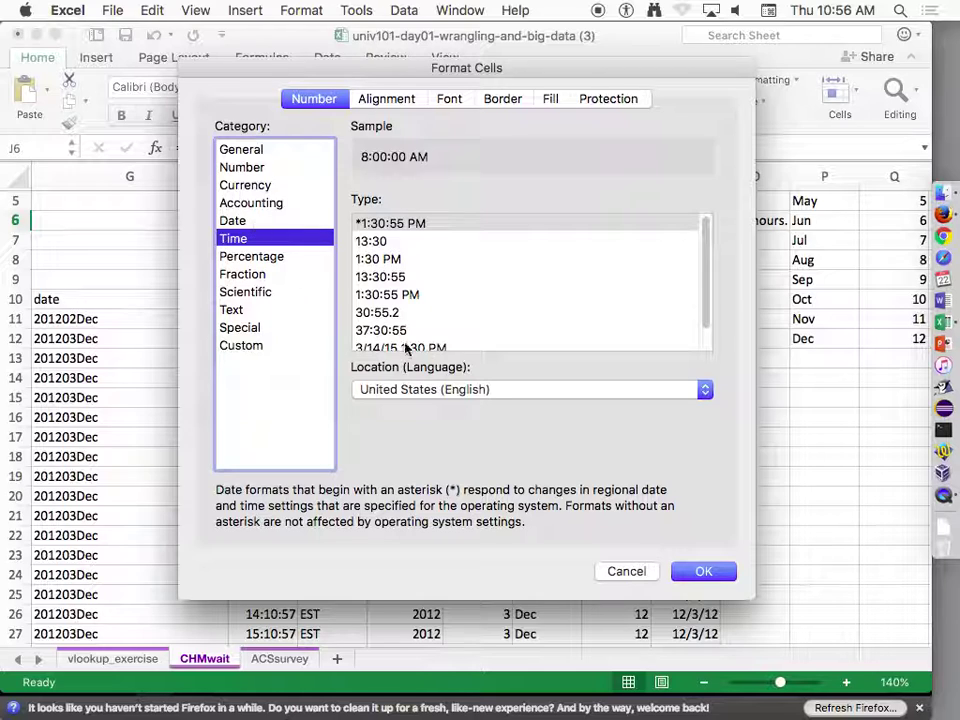
left_click(417, 348)
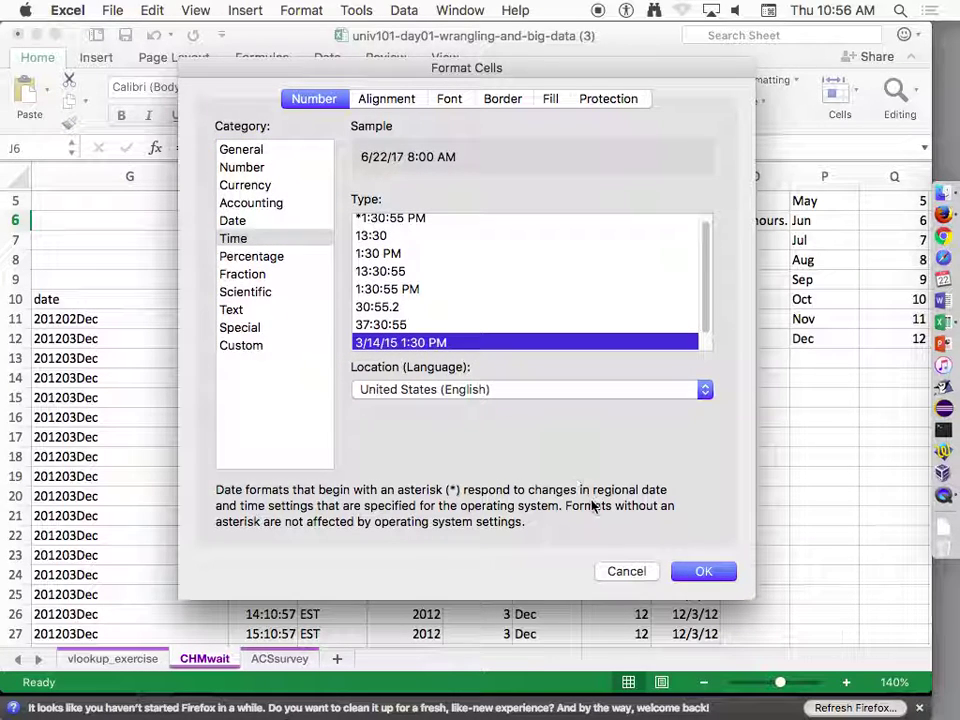
left_click(692, 571)
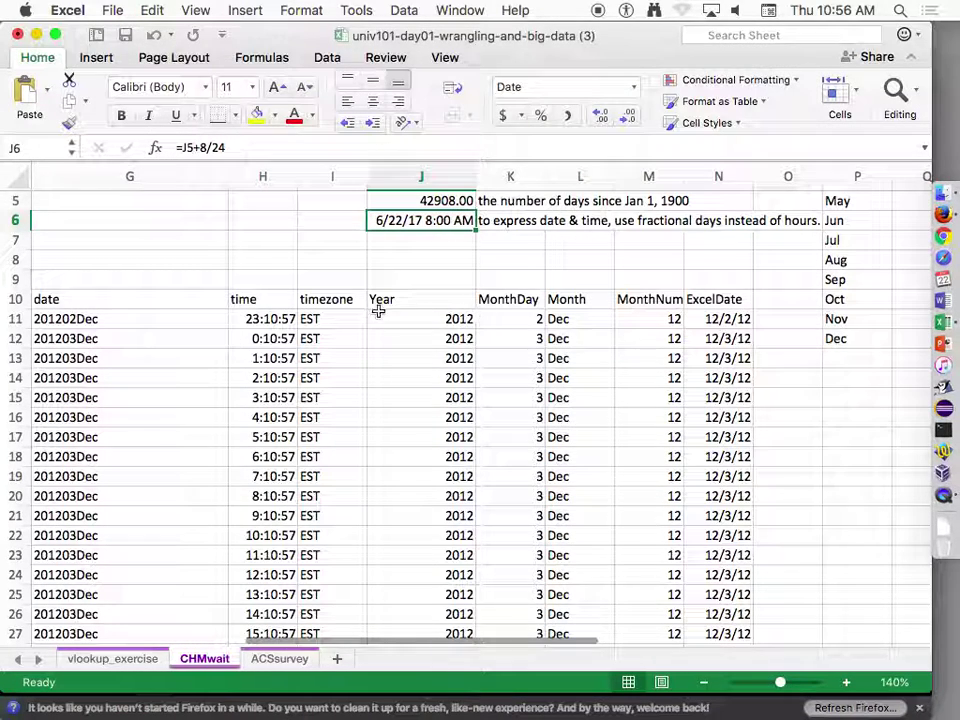